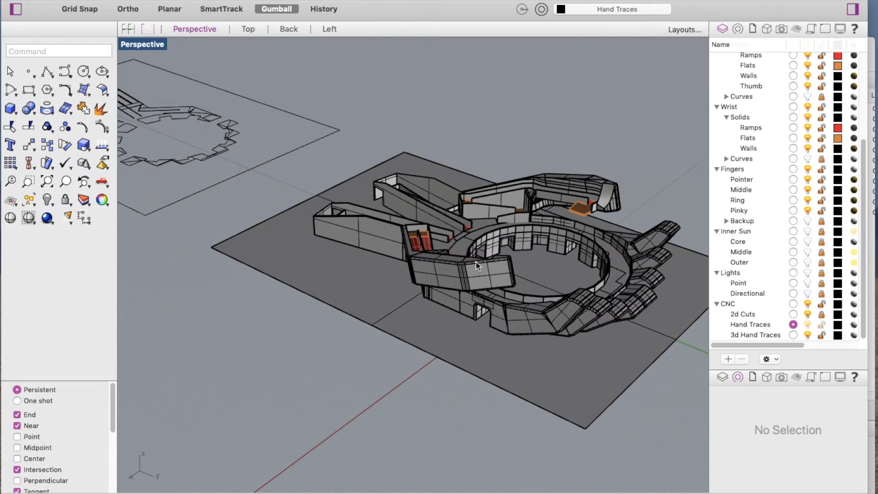
# Examine the 3D hands model on its base plate from low, side and elevated angles.
pyautogui.moveTo(500, 321); pyautogui.dragTo(529, 273, button='right')
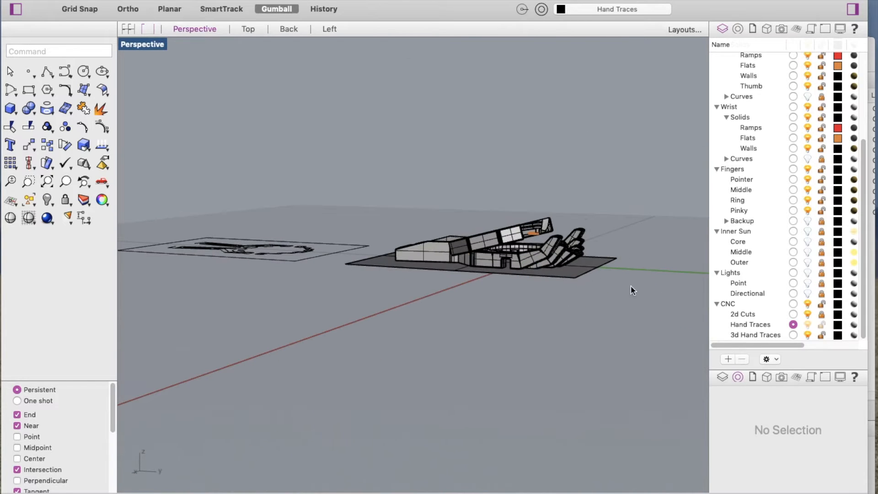
pyautogui.moveTo(590, 249); pyautogui.dragTo(380, 322, button='right')
pyautogui.moveTo(514, 245); pyautogui.dragTo(547, 272, button='right')
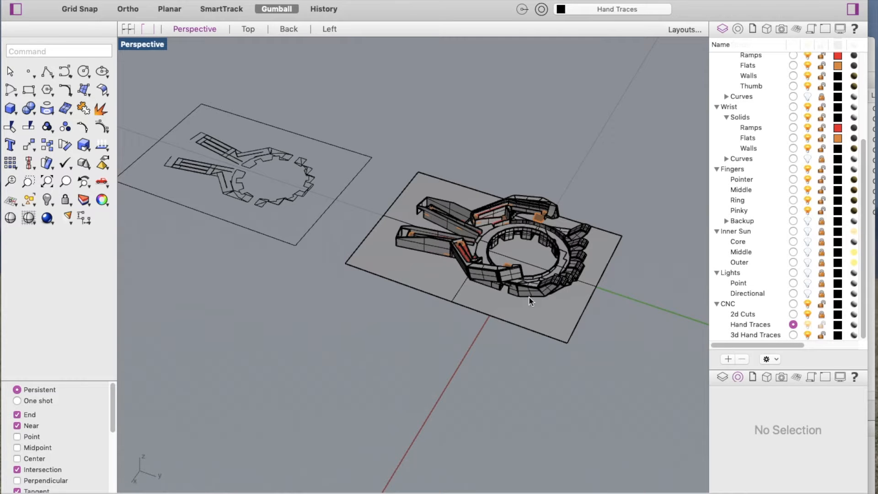
pyautogui.moveTo(499, 279); pyautogui.dragTo(343, 288, button='right')
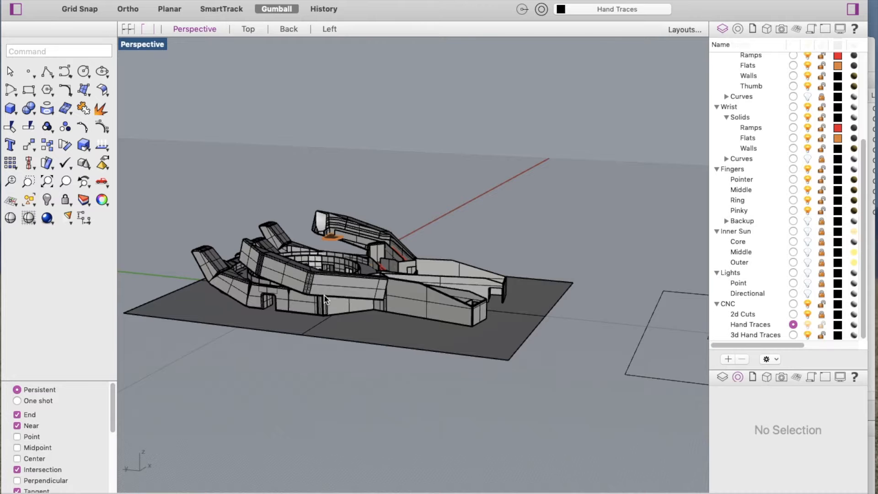
pyautogui.scroll(5, 325, 295)
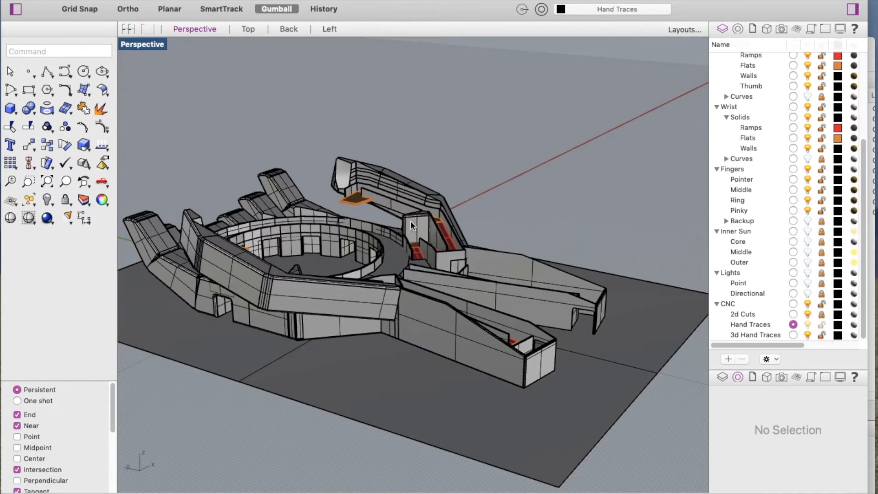
pyautogui.moveTo(353, 279); pyautogui.dragTo(345, 304, button='right')
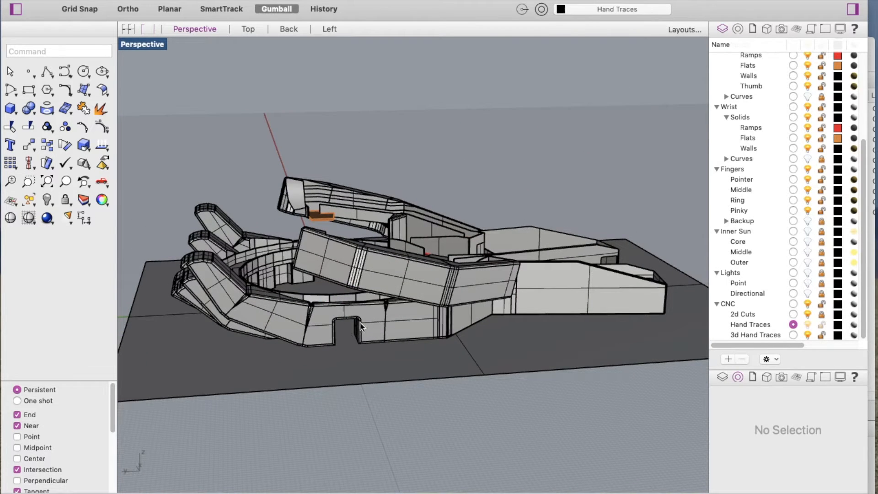
pyautogui.moveTo(485, 267); pyautogui.dragTo(341, 278, button='right')
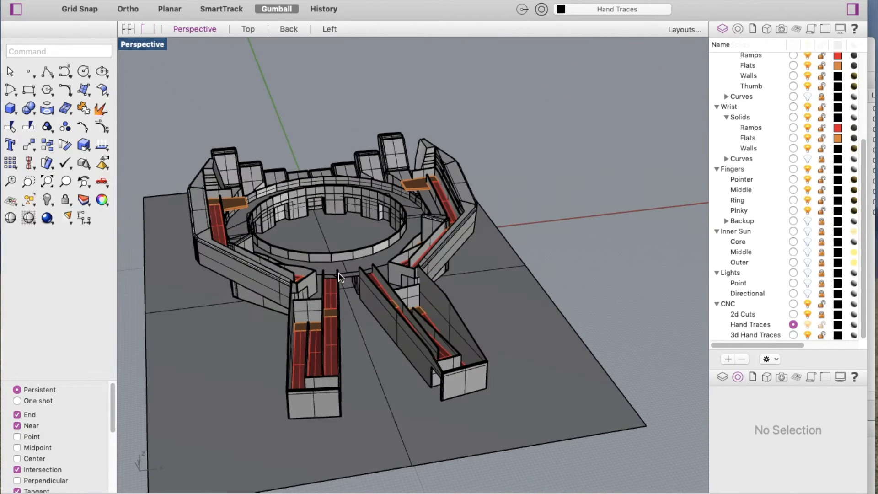
# Show the Top view framed on the flat hand outlines inside the rectangle below the 3D model.
pyautogui.click(248, 29)
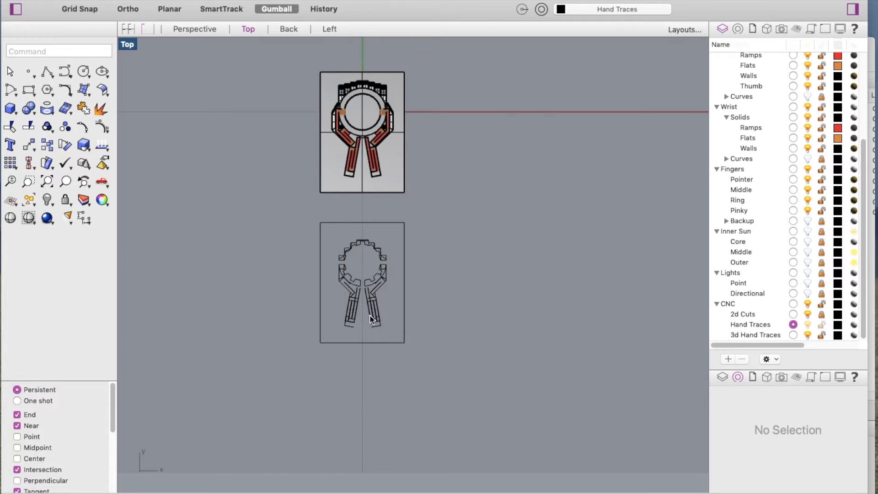
pyautogui.scroll(3, 371, 304)
pyautogui.scroll(-4, 427, 301)
pyautogui.scroll(8, 425, 291)
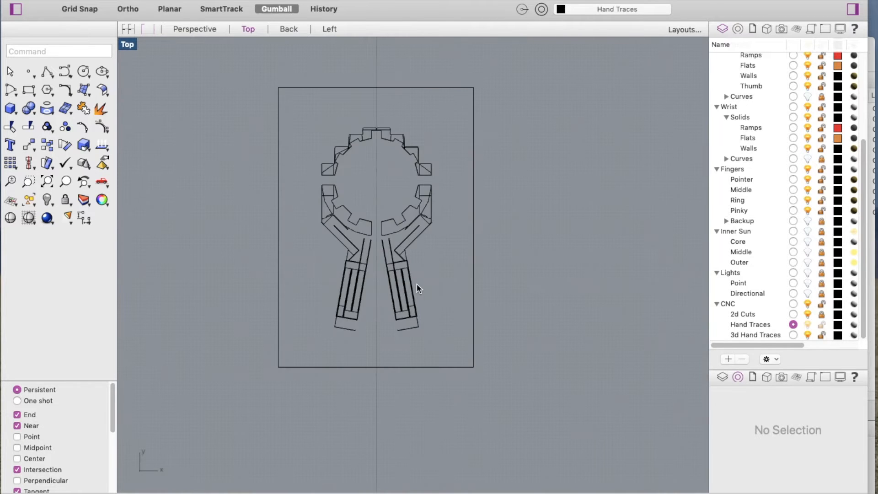
pyautogui.scroll(-2, 415, 284)
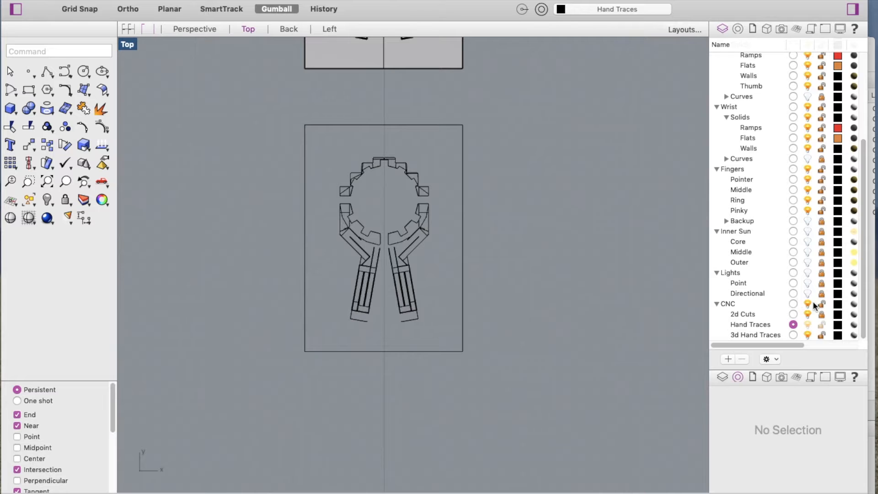
pyautogui.click(792, 315)
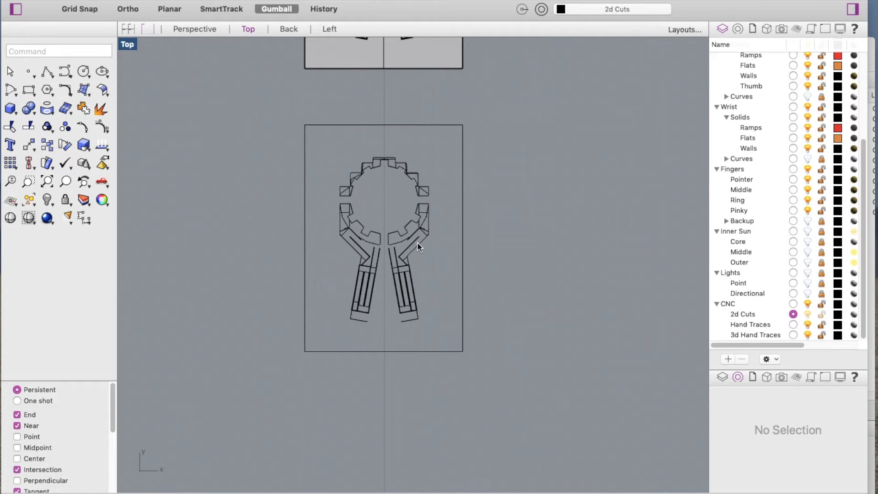
pyautogui.click(794, 325)
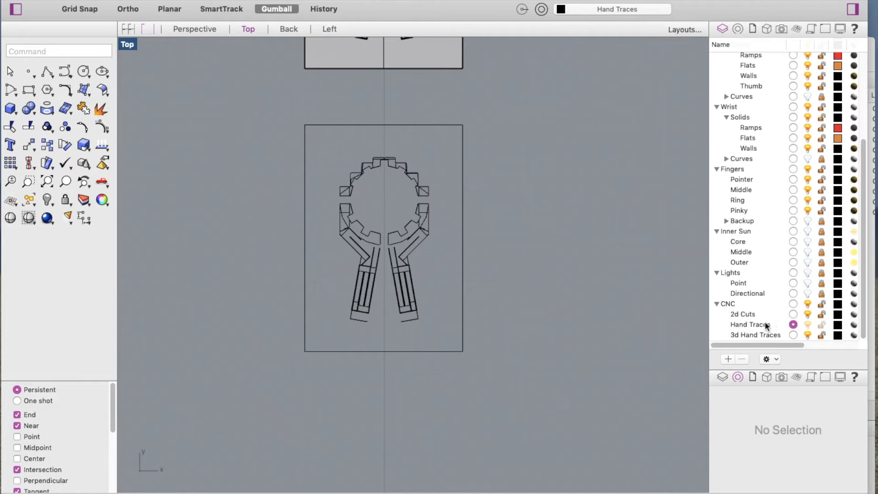
pyautogui.click(821, 315)
# Start a polyline on the Hand Traces layer at the lower inner corner endpoint of the right forearm's inner wall.
pyautogui.scroll(-3, 315, 352)
pyautogui.scroll(2, 343, 339)
pyautogui.scroll(3, 364, 233)
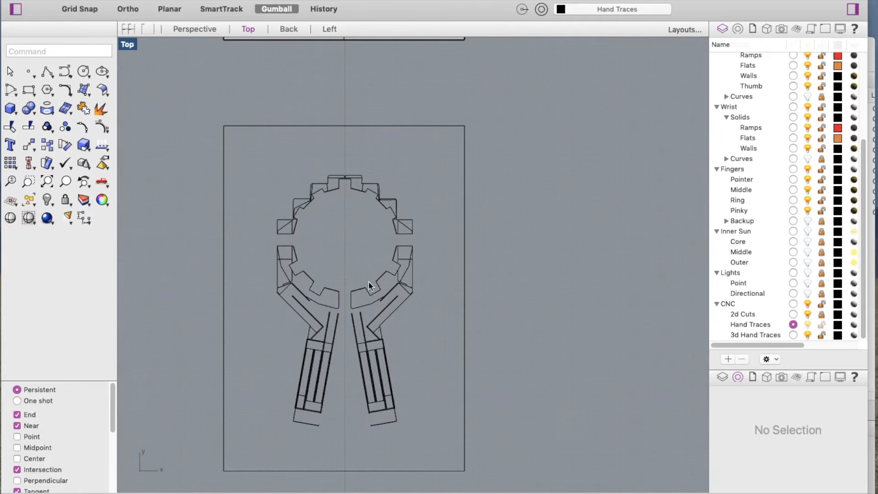
pyautogui.scroll(5, 378, 425)
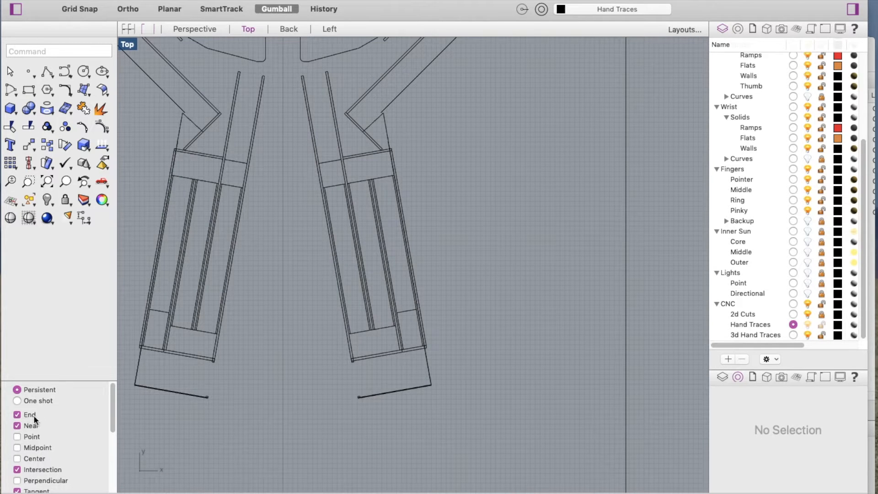
pyautogui.moveTo(111, 429); pyautogui.dragTo(114, 400)
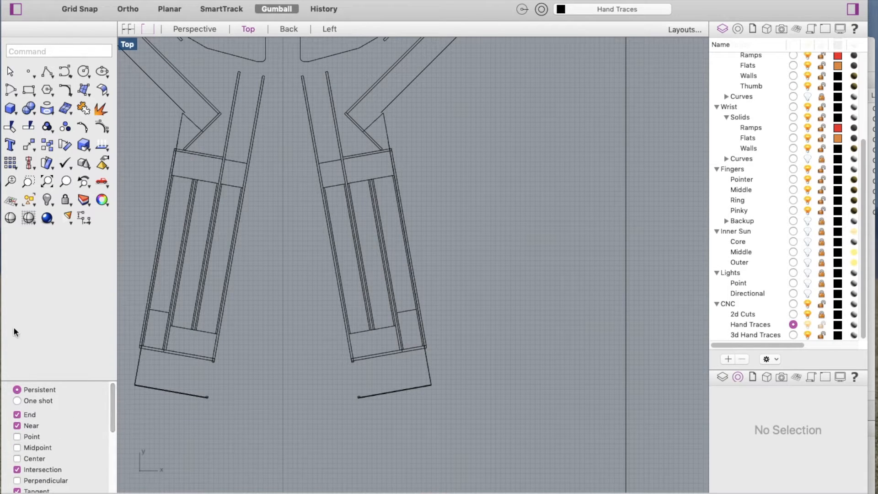
pyautogui.click(46, 71)
pyautogui.scroll(5, 376, 388)
pyautogui.scroll(-2, 378, 209)
pyautogui.scroll(-4, 379, 209)
pyautogui.scroll(8, 372, 304)
pyautogui.scroll(10, 321, 228)
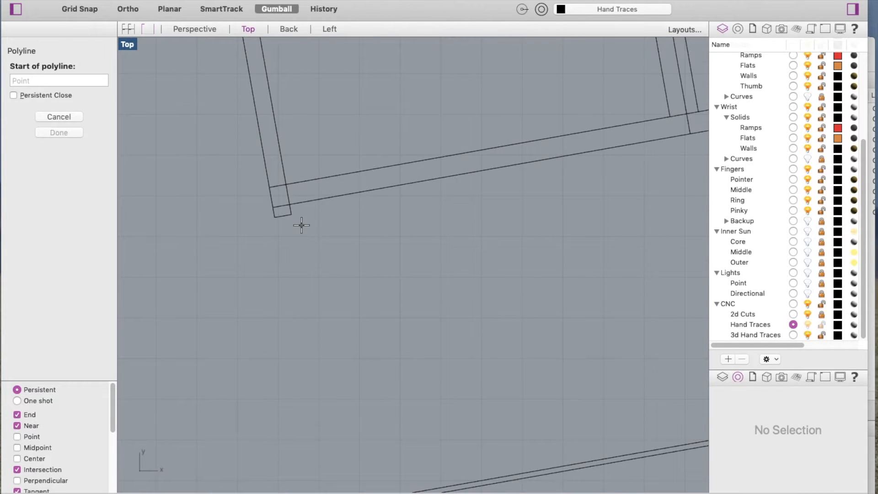
pyautogui.scroll(-8, 301, 207)
pyautogui.scroll(5, 295, 218)
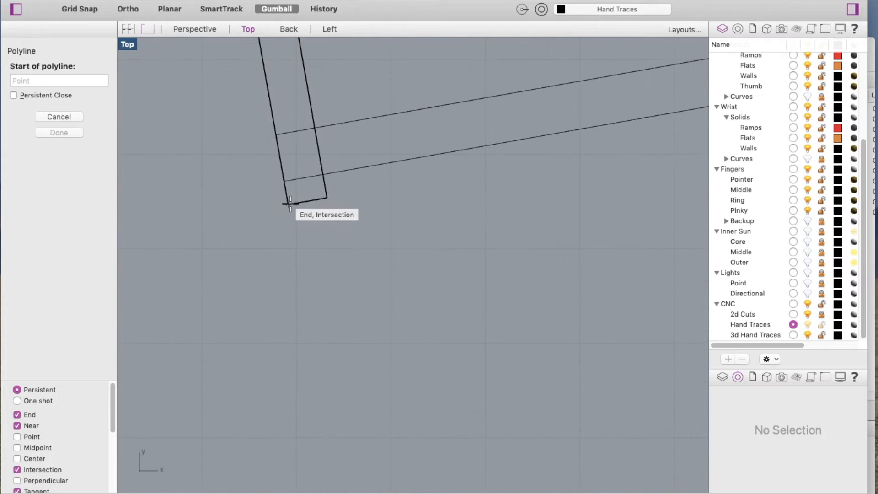
pyautogui.click(290, 205)
# Turn on Planar mode and place the polyline's second point at the inner end of the right forearm's lowest edge.
pyautogui.scroll(-8, 293, 197)
pyautogui.scroll(3, 297, 172)
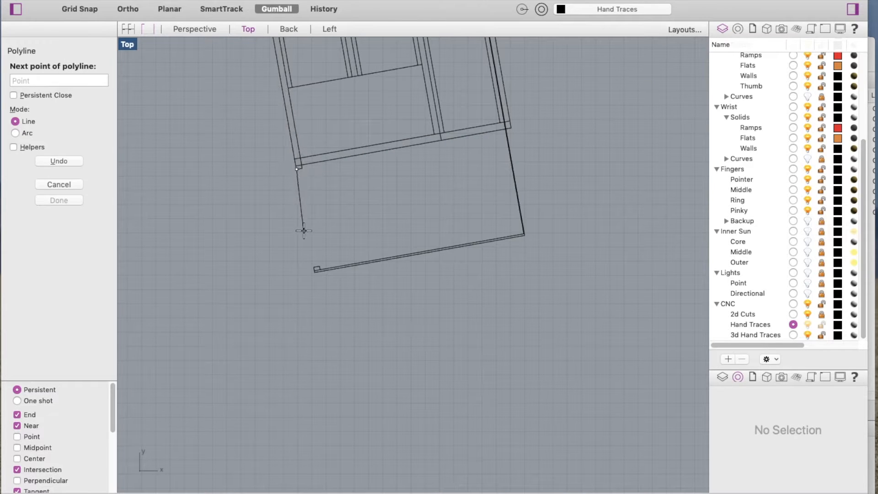
pyautogui.scroll(6, 321, 279)
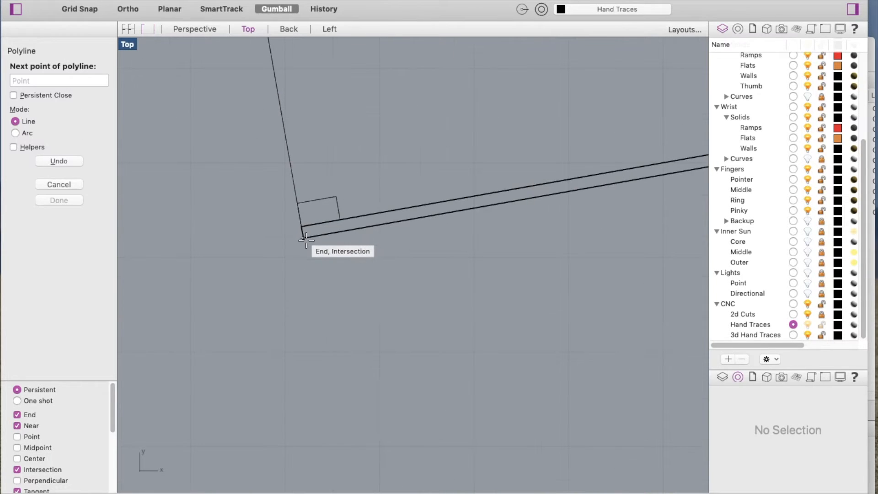
pyautogui.scroll(-8, 242, 83)
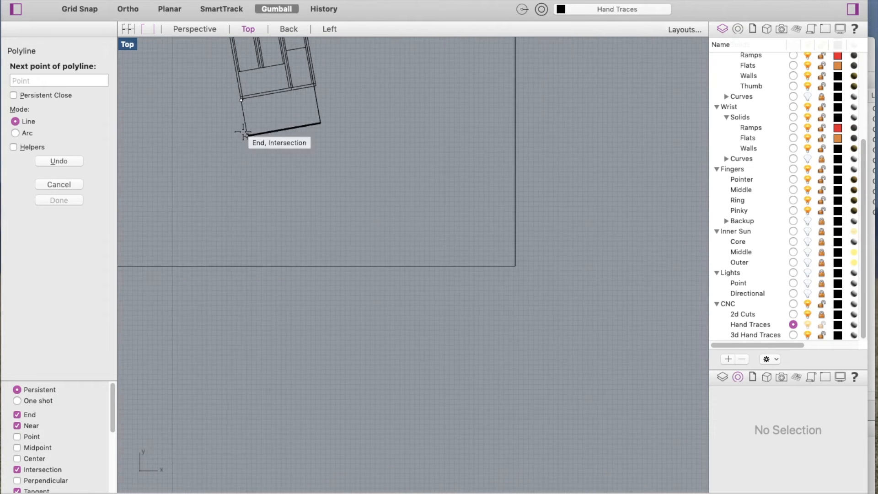
pyautogui.scroll(-4, 280, 154)
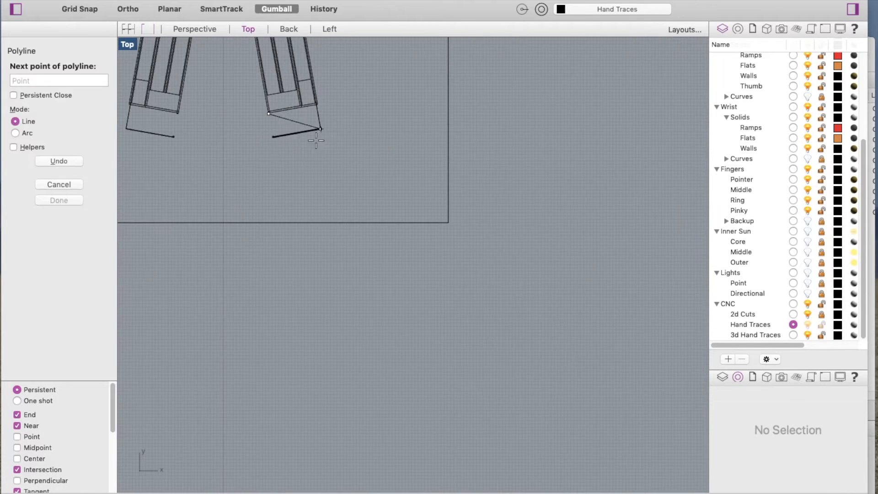
pyautogui.scroll(4, 280, 165)
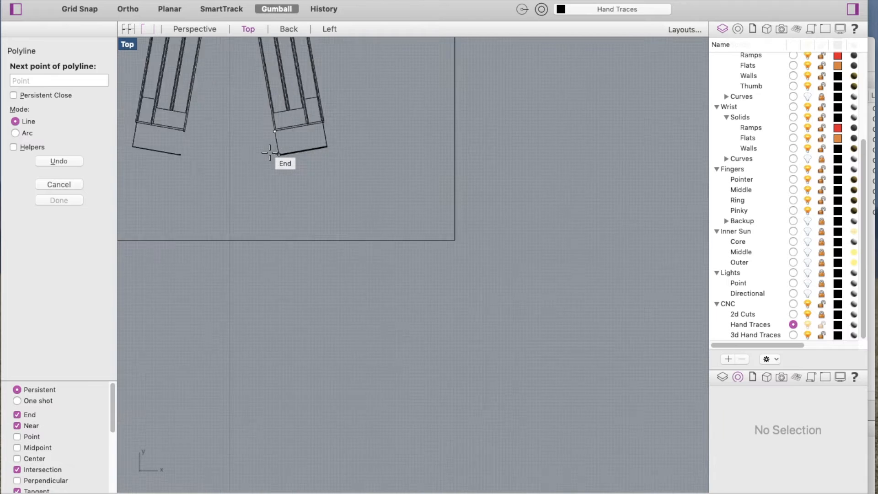
pyautogui.click(169, 8)
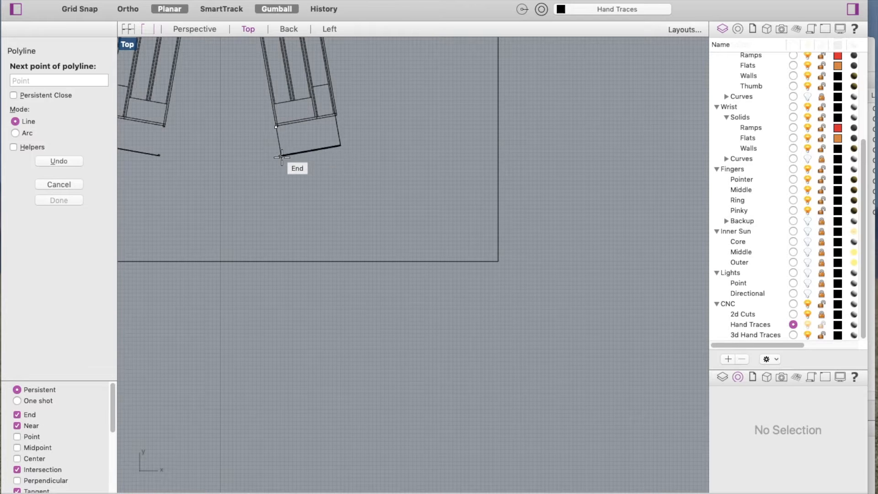
pyautogui.scroll(3, 284, 157)
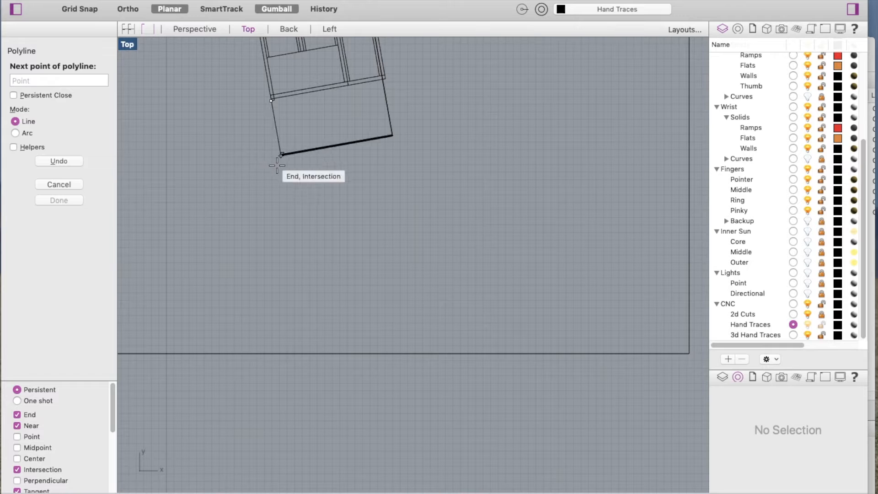
pyautogui.scroll(4, 277, 169)
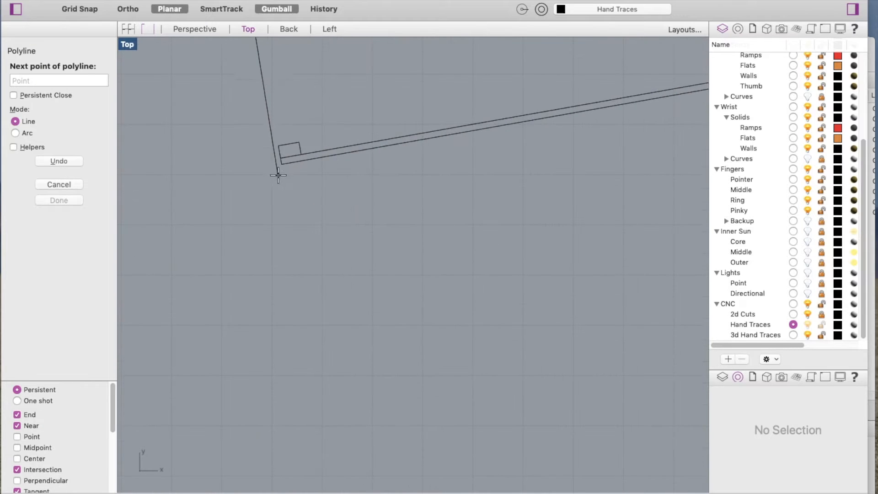
pyautogui.scroll(-4, 281, 166)
pyautogui.scroll(5, 280, 169)
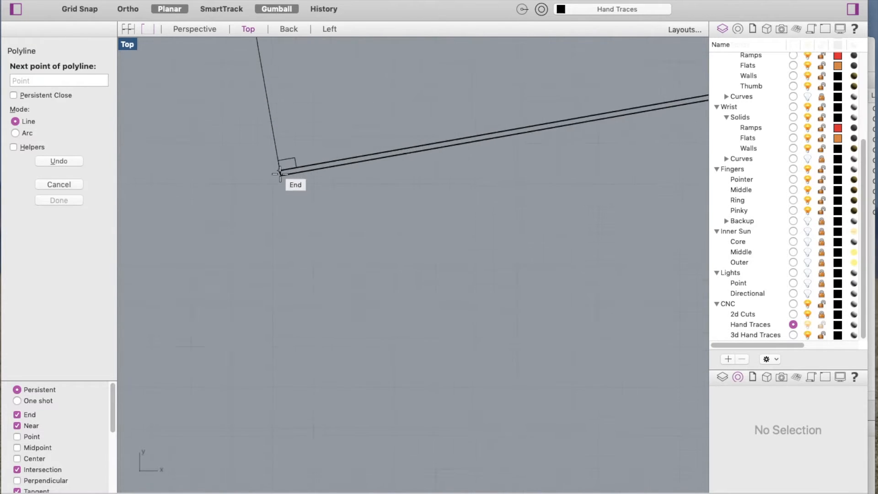
pyautogui.click(280, 174)
# Turn on SmartTrack and place the next polyline point at the lower outer corner of the right forearm.
pyautogui.scroll(-3, 152, 258)
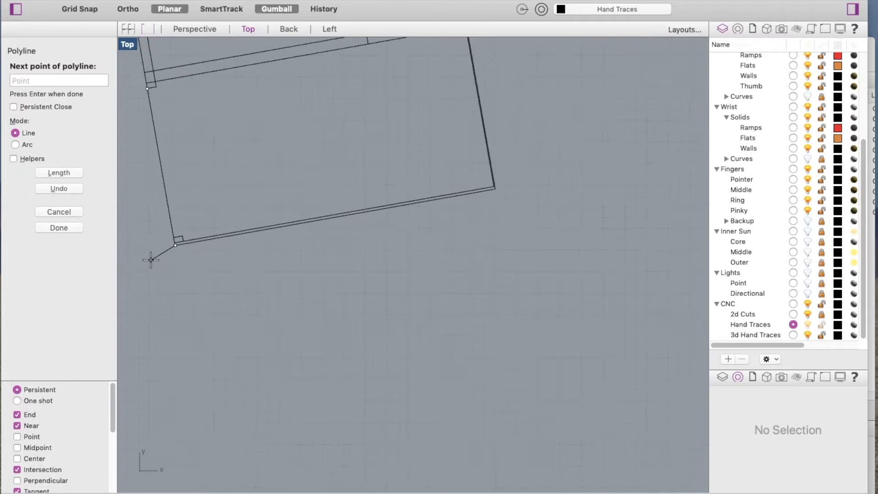
pyautogui.scroll(-2, 151, 260)
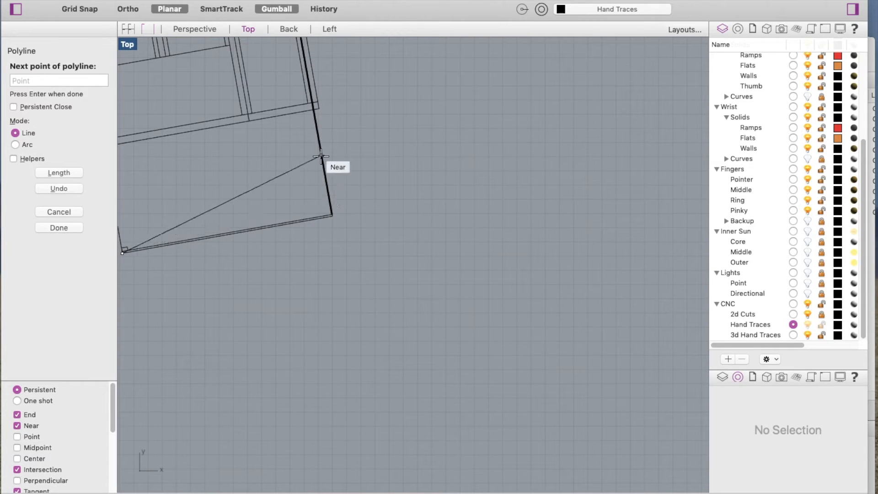
pyautogui.click(232, 9)
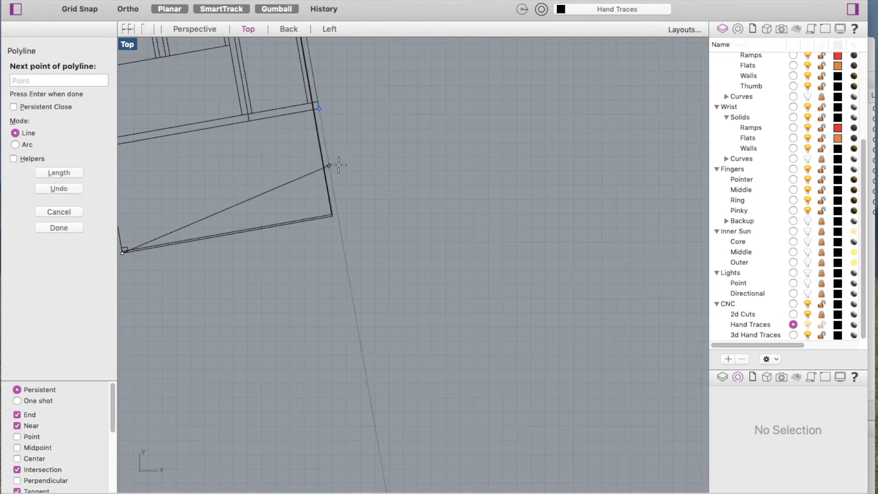
pyautogui.scroll(3, 322, 214)
pyautogui.scroll(4, 321, 219)
pyautogui.click(345, 213)
# Extend the polyline up the right forearm's outer side to its tracked intersection with the diagonal wall edge.
pyautogui.scroll(-4, 356, 289)
pyautogui.scroll(-5, 361, 297)
pyautogui.scroll(6, 345, 197)
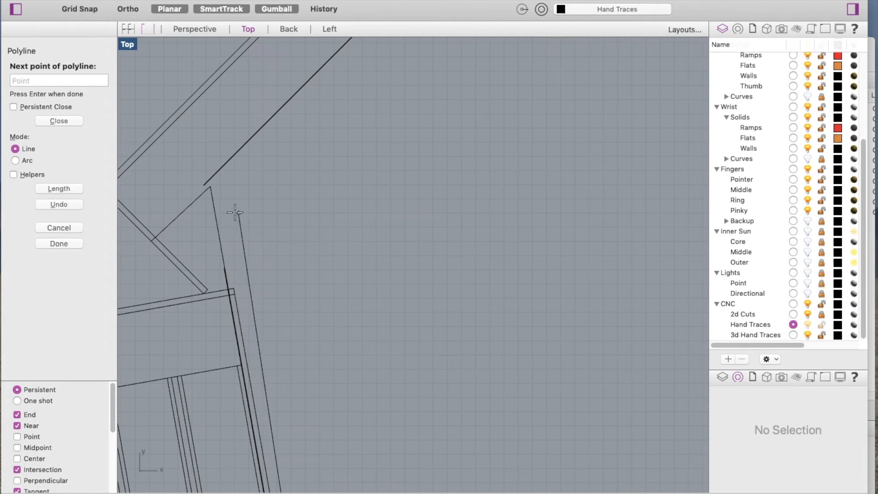
pyautogui.scroll(3, 213, 192)
pyautogui.scroll(3, 203, 145)
pyautogui.scroll(-5, 199, 140)
pyautogui.scroll(5, 255, 106)
pyautogui.scroll(4, 276, 59)
pyautogui.scroll(-5, 238, 158)
pyautogui.scroll(4, 244, 118)
pyautogui.scroll(-12, 256, 152)
pyautogui.scroll(7, 238, 230)
pyautogui.scroll(-7, 242, 234)
pyautogui.scroll(13, 201, 256)
pyautogui.scroll(-5, 239, 285)
pyautogui.scroll(6, 231, 221)
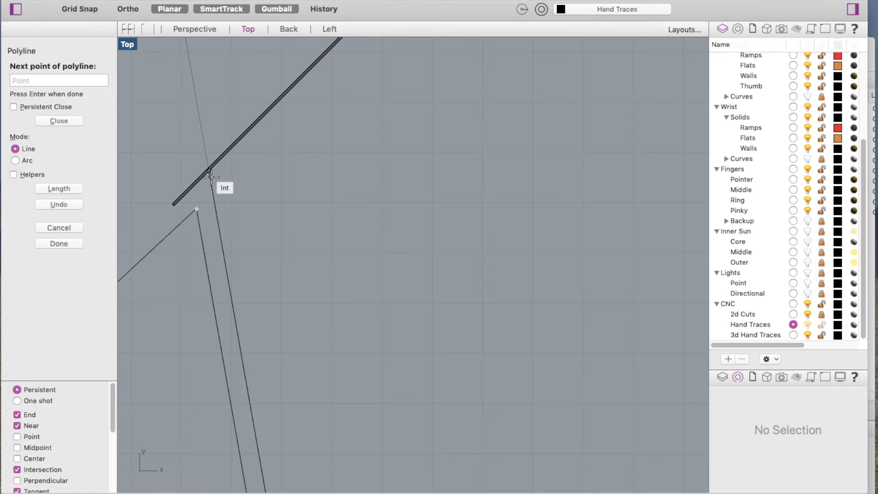
pyautogui.scroll(3, 211, 169)
pyautogui.scroll(-6, 196, 229)
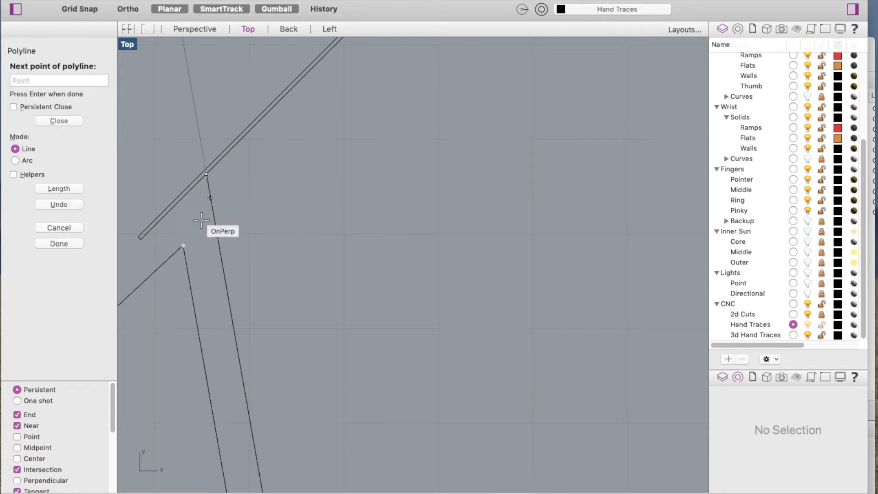
# Extend the polyline along the diagonal wall to the point vertically aligned with the palm's outer corner.
pyautogui.scroll(6, 231, 220)
pyautogui.moveTo(192, 231); pyautogui.dragTo(313, 182, button='right')
pyautogui.scroll(6, 300, 204)
pyautogui.moveTo(341, 148); pyautogui.dragTo(375, 123, button='right')
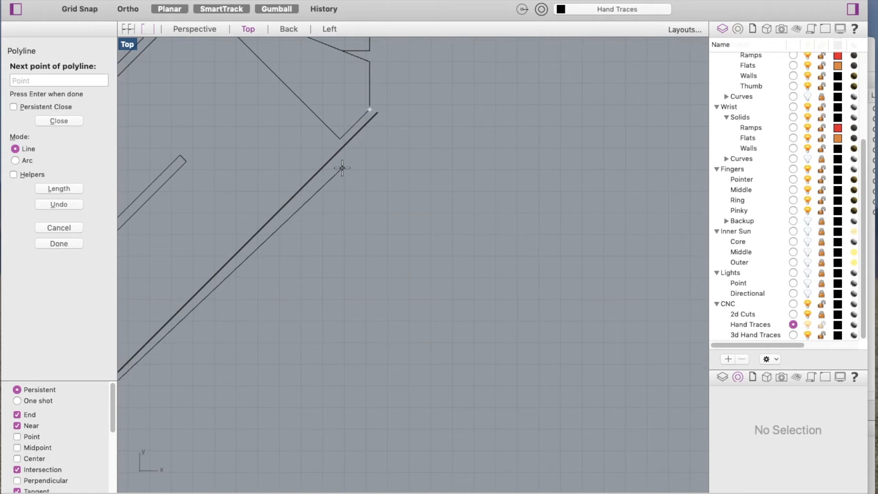
pyautogui.moveTo(336, 199)
pyautogui.mouseDown(button='right')
pyautogui.moveTo(385, 186)
pyautogui.moveTo(294, 206)
pyautogui.moveTo(390, 289)
pyautogui.moveTo(358, 314)
pyautogui.moveTo(416, 252)
pyautogui.mouseUp(button='right')
pyautogui.scroll(10, 432, 193)
pyautogui.moveTo(483, 124); pyautogui.dragTo(487, 159, button='right')
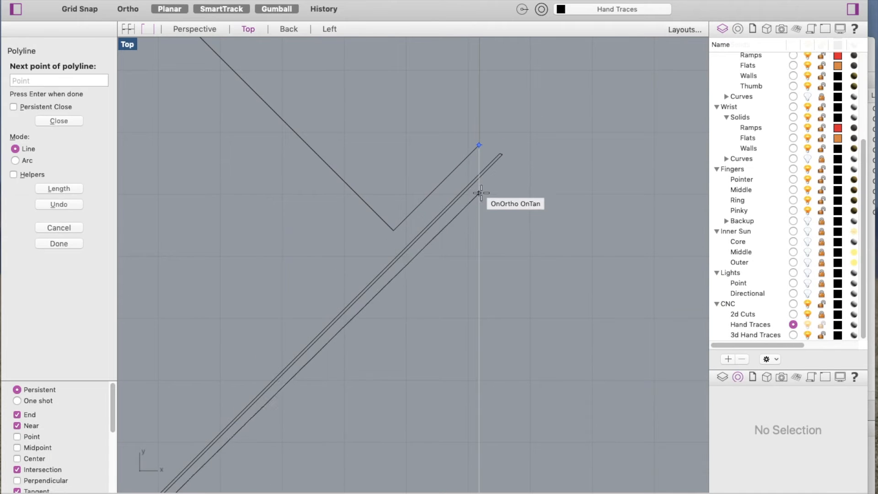
pyautogui.click(479, 177)
# Extend the polyline up to the right palm block's top outer corner and across its top edge to the inner corner.
pyautogui.scroll(-12, 468, 256)
pyautogui.scroll(-5, 468, 256)
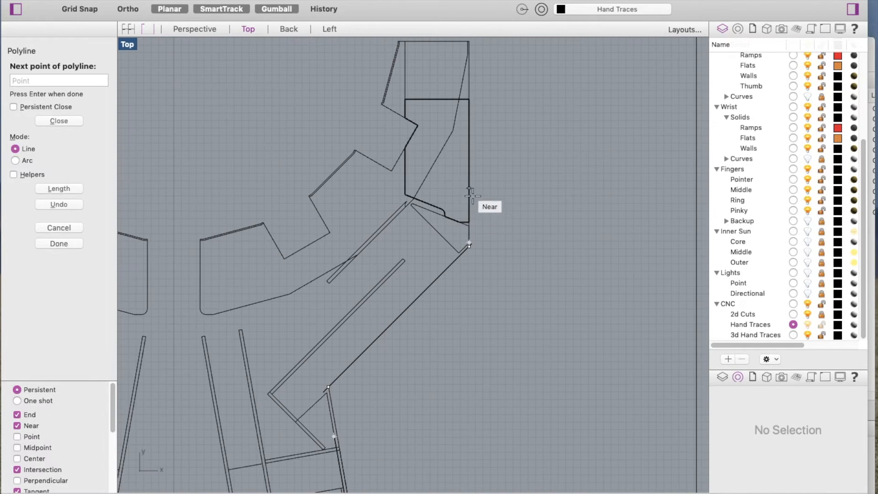
pyautogui.scroll(-3, 480, 191)
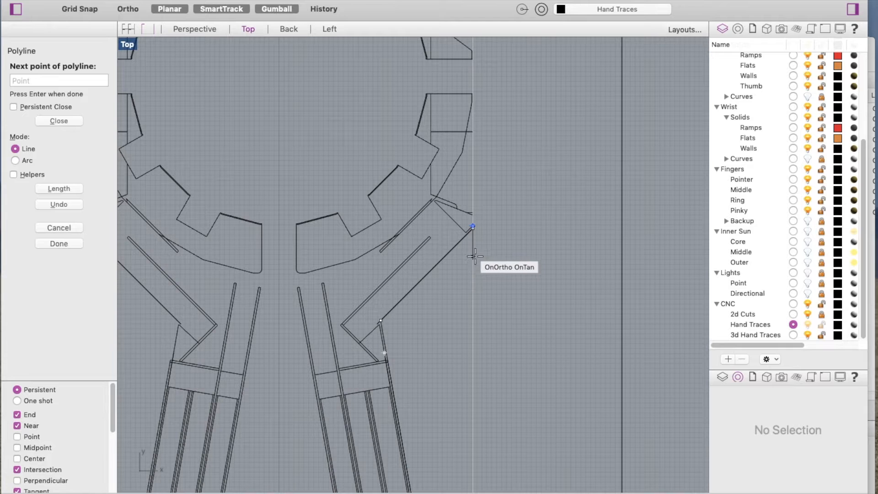
pyautogui.scroll(12, 476, 98)
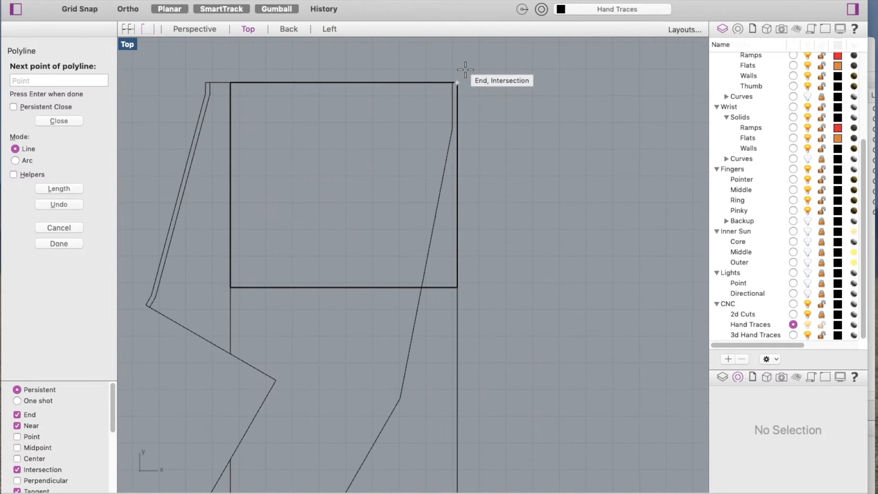
pyautogui.scroll(4, 458, 85)
pyautogui.click(449, 99)
pyautogui.scroll(-4, 376, 177)
pyautogui.scroll(6, 376, 111)
pyautogui.click(415, 110)
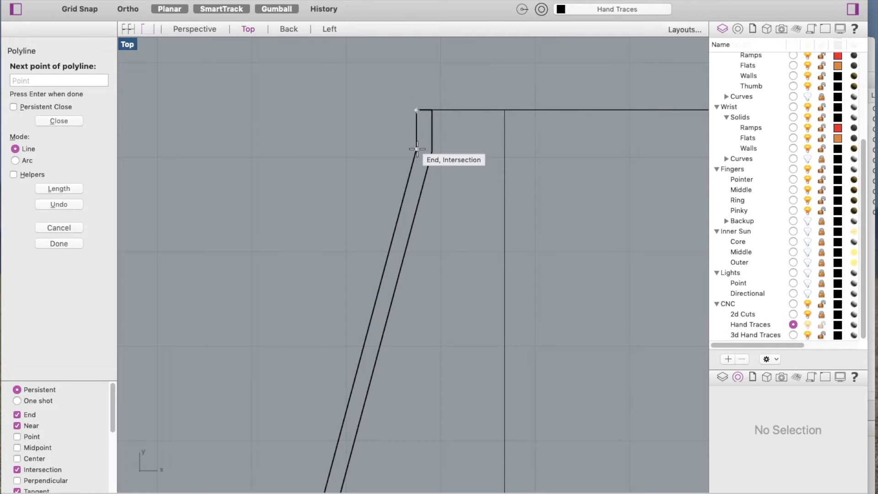
# Continue the polyline down the slanted inner face of the right palm's top block to its lower corner.
pyautogui.scroll(-3, 418, 114)
pyautogui.scroll(5, 417, 210)
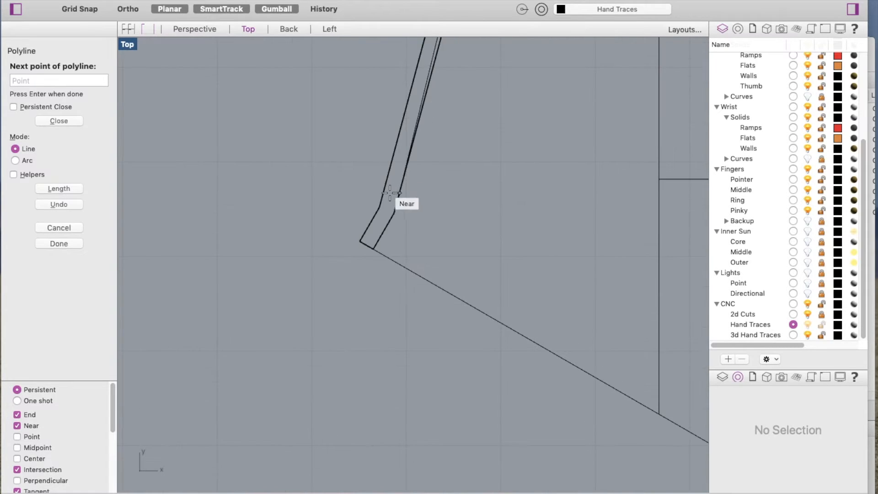
pyautogui.click(360, 239)
pyautogui.scroll(-5, 440, 148)
pyautogui.scroll(5, 376, 257)
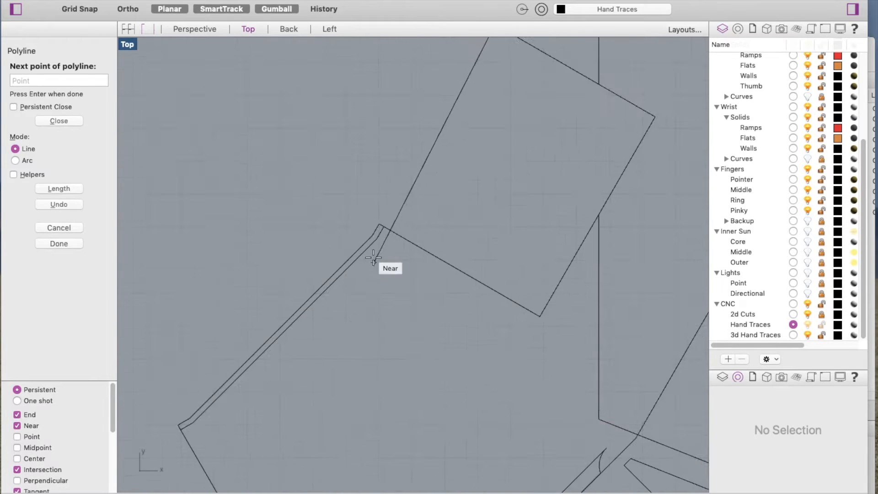
# Bridge the first notch with the polyline and follow the second slanted face of the right palm to its lower end.
pyautogui.scroll(3, 374, 225)
pyautogui.scroll(-8, 448, 122)
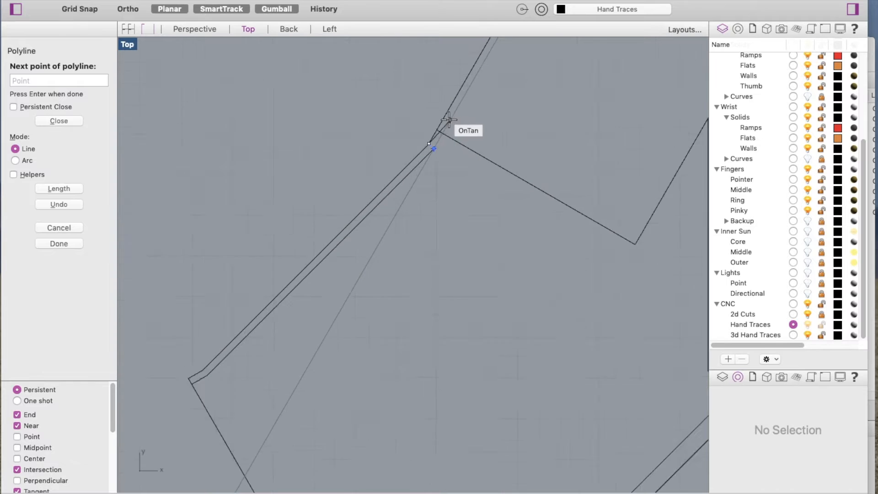
pyautogui.scroll(8, 320, 257)
pyautogui.click(321, 282)
pyautogui.scroll(-5, 385, 235)
pyautogui.scroll(5, 476, 178)
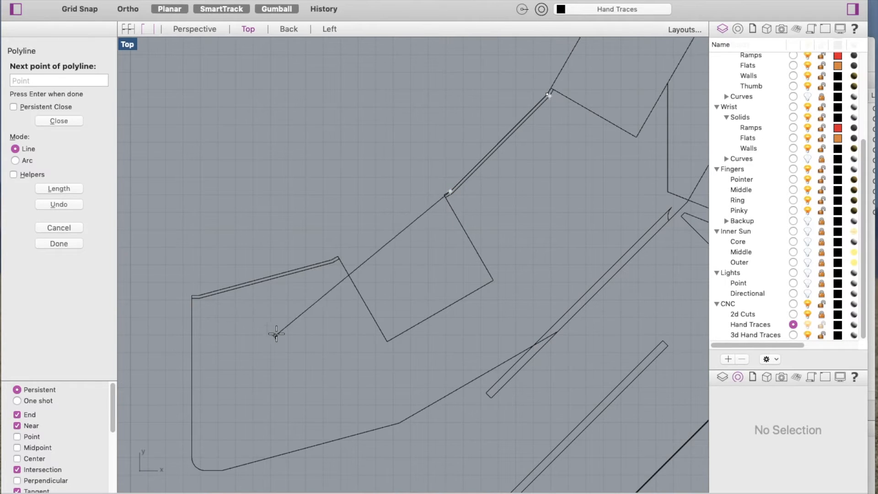
# Bridge the next notch with the polyline and follow the third slanted face to the palm's upper inner corner.
pyautogui.scroll(6, 323, 274)
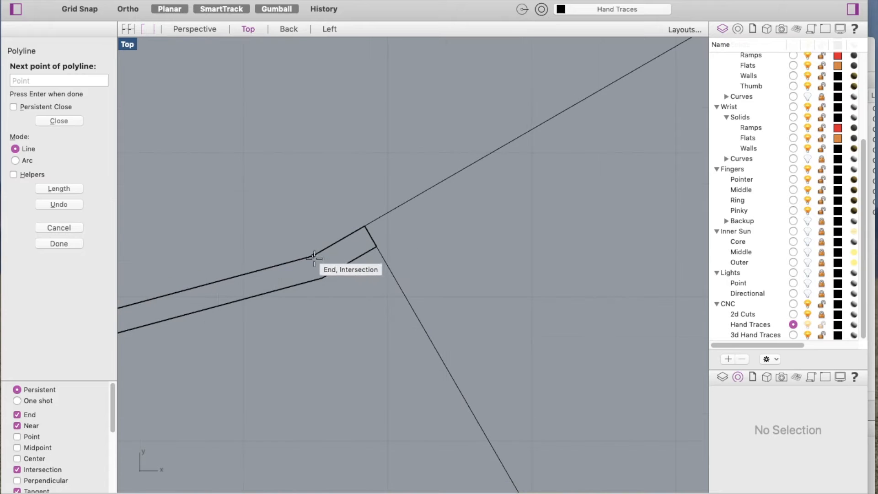
pyautogui.click(315, 254)
pyautogui.scroll(-10, 560, 177)
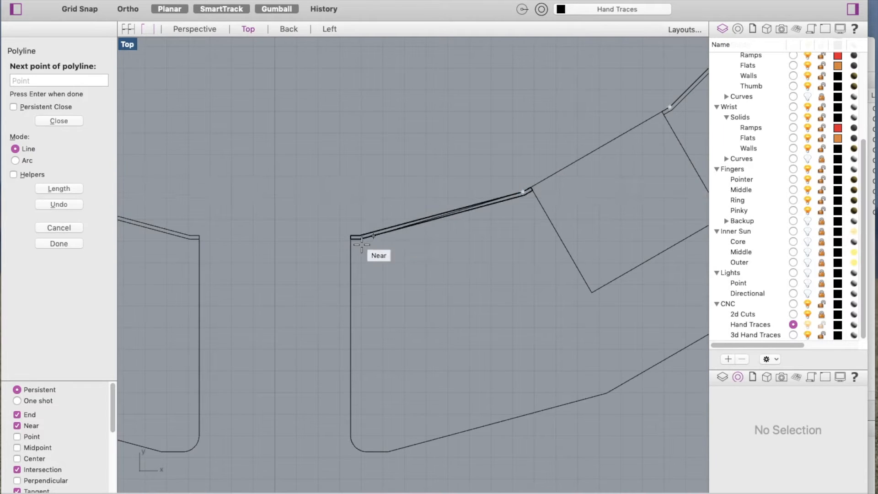
pyautogui.scroll(6, 366, 232)
pyautogui.scroll(3, 340, 233)
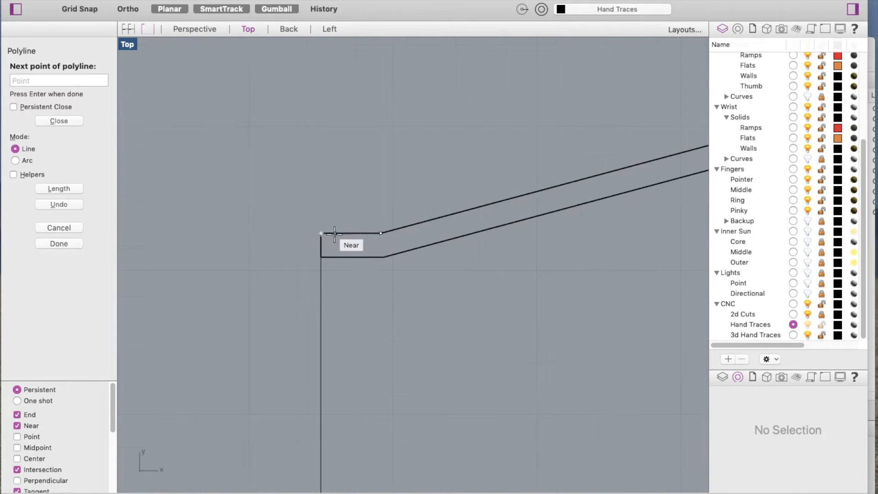
pyautogui.click(321, 232)
# Extend the polyline down the palm's inner side to its tracked intersection with the forearm's inner edge, and close it at its start point.
pyautogui.scroll(-5, 322, 203)
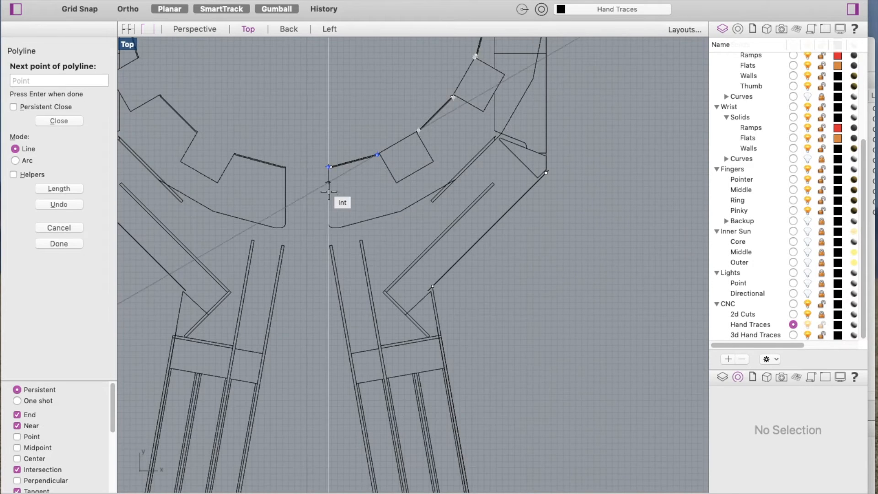
pyautogui.scroll(6, 327, 228)
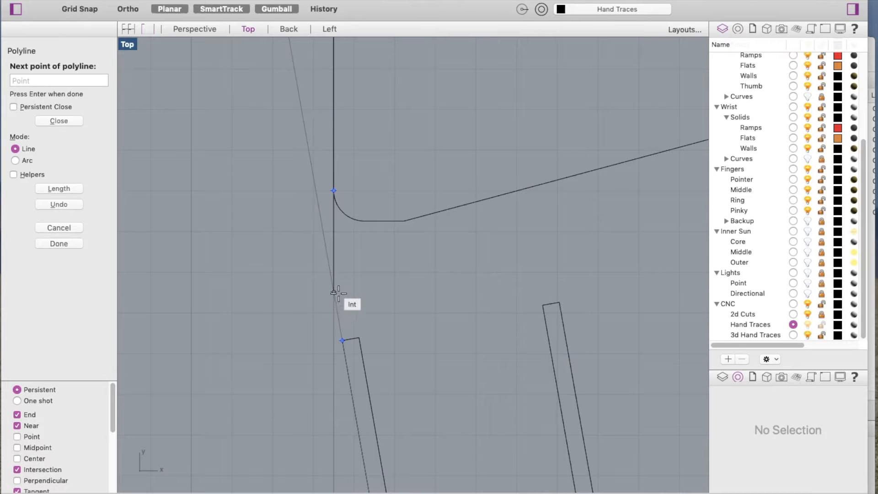
pyautogui.scroll(-5, 326, 274)
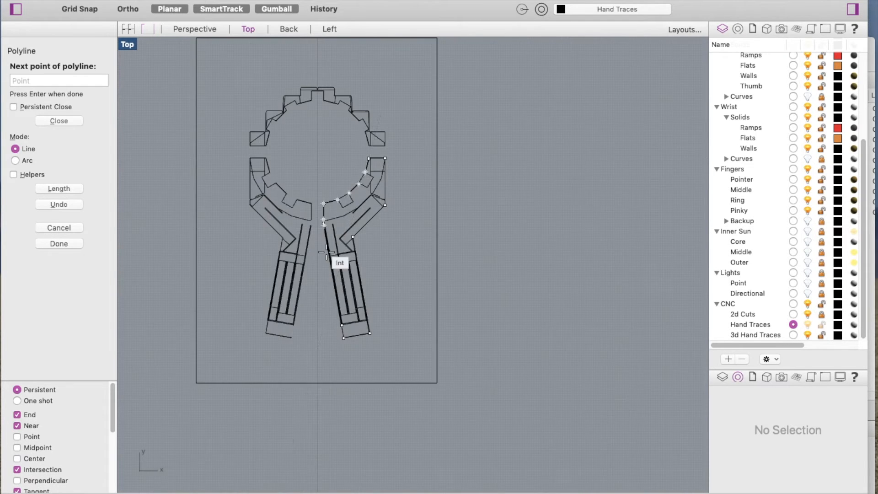
pyautogui.scroll(4, 353, 353)
pyautogui.scroll(5, 363, 366)
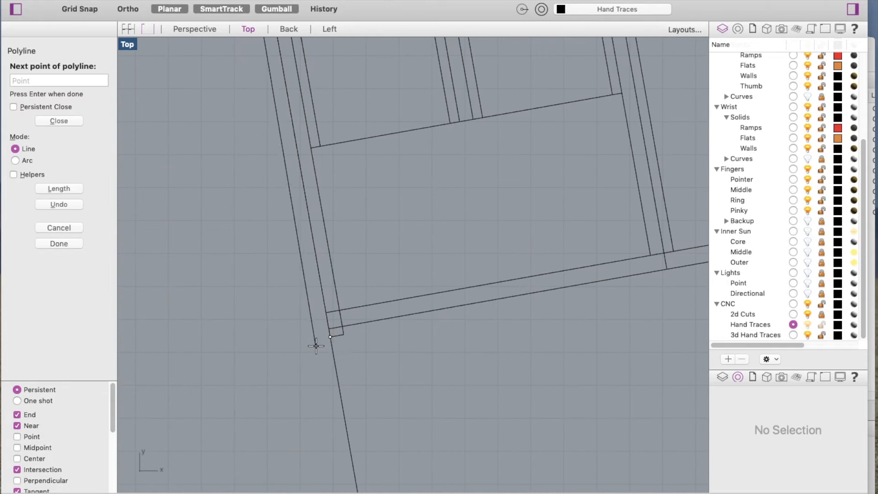
pyautogui.click(329, 339)
pyautogui.scroll(-3, 277, 322)
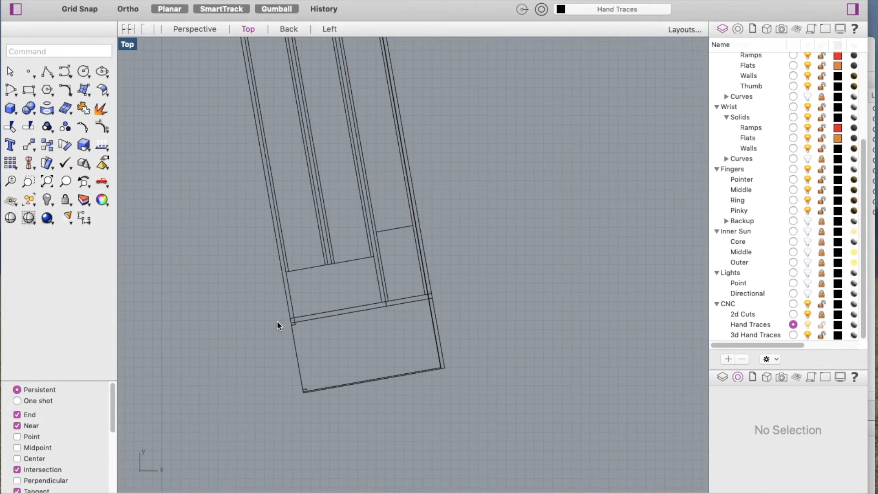
# Select the closed right-hand trace and examine its outline along with the upper finger shapes.
pyautogui.scroll(-3, 297, 346)
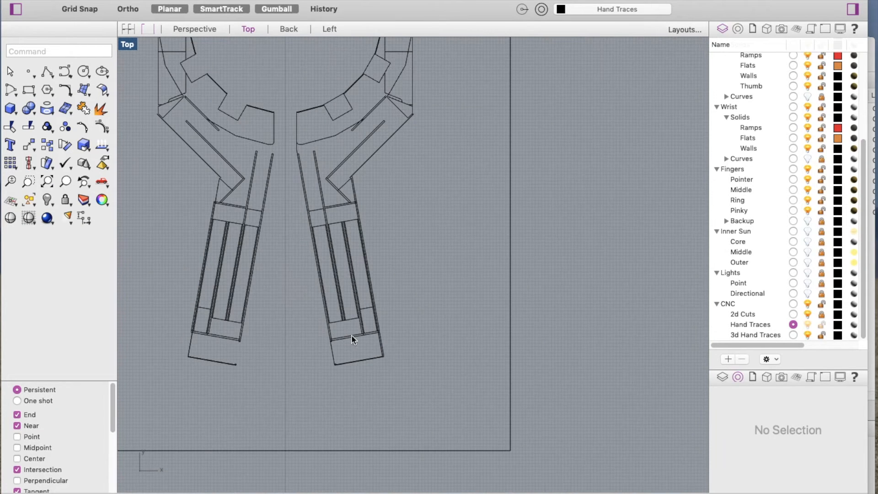
pyautogui.click(297, 147)
pyautogui.scroll(-4, 296, 147)
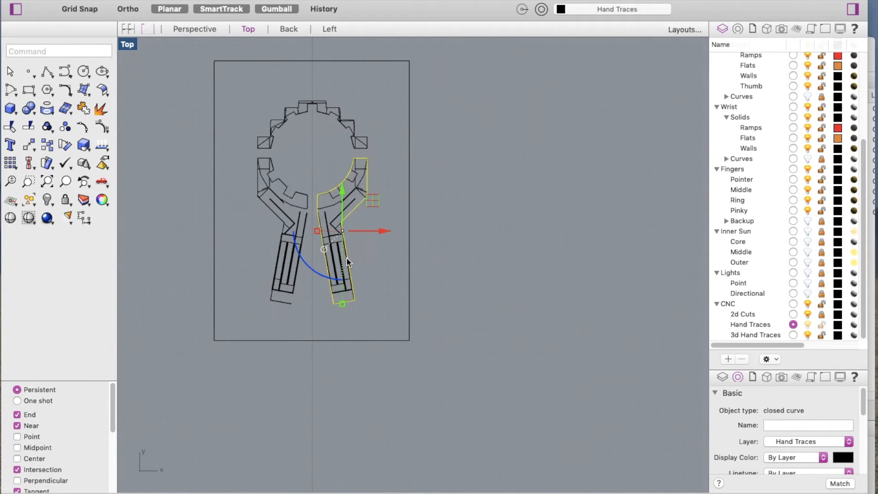
pyautogui.scroll(5, 354, 189)
pyautogui.scroll(-3, 382, 272)
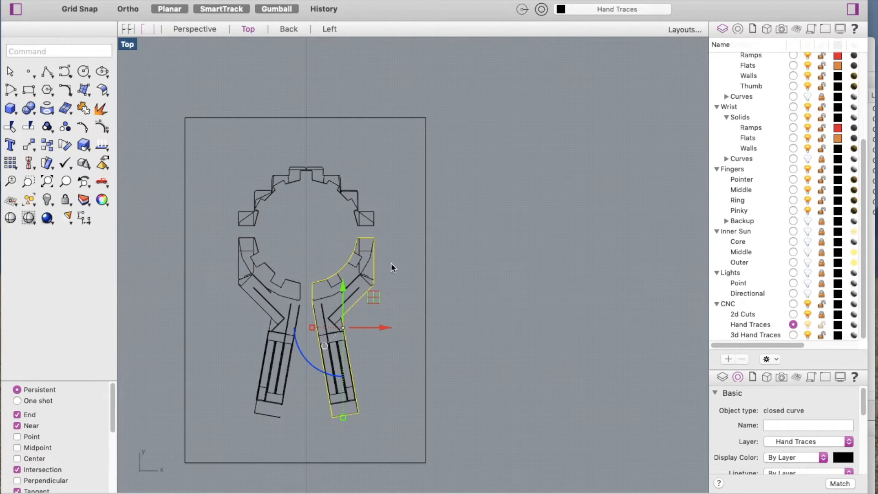
pyautogui.scroll(2, 351, 418)
pyautogui.scroll(-2, 435, 223)
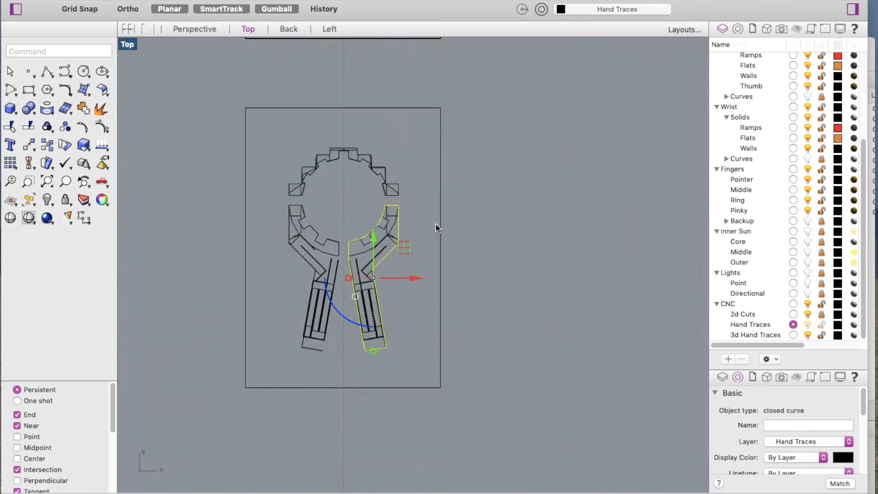
pyautogui.scroll(4, 391, 304)
pyautogui.scroll(-3, 374, 325)
pyautogui.scroll(5, 399, 265)
pyautogui.scroll(1, 389, 246)
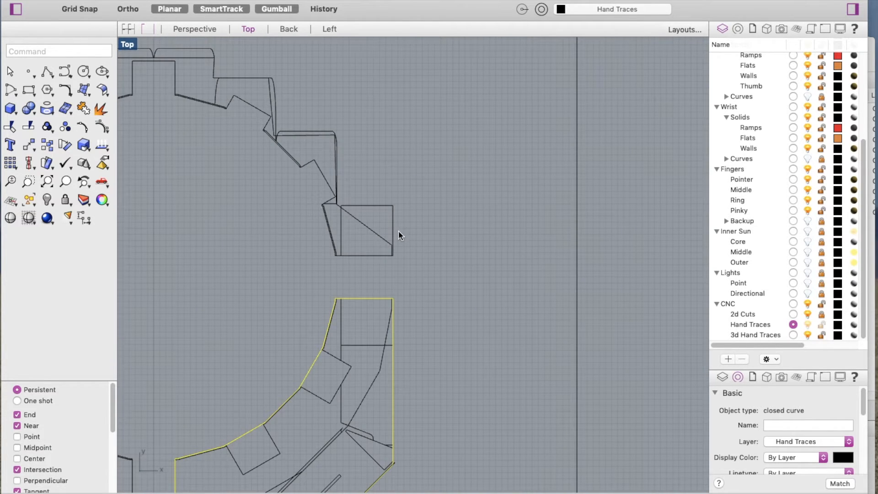
pyautogui.scroll(2, 399, 234)
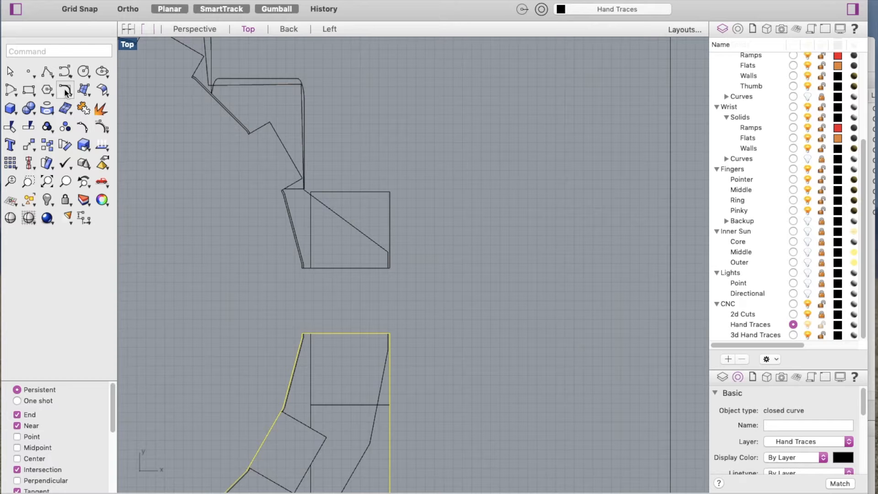
# Start a new polyline at the lower inner corner of the upper right finger block and trace its lower and upper outer corners.
pyautogui.click(46, 75)
pyautogui.scroll(5, 348, 302)
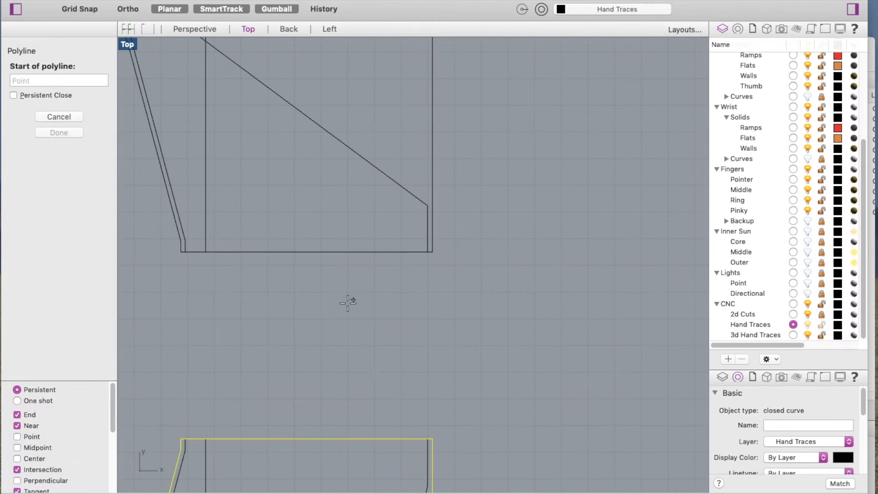
pyautogui.scroll(5, 416, 275)
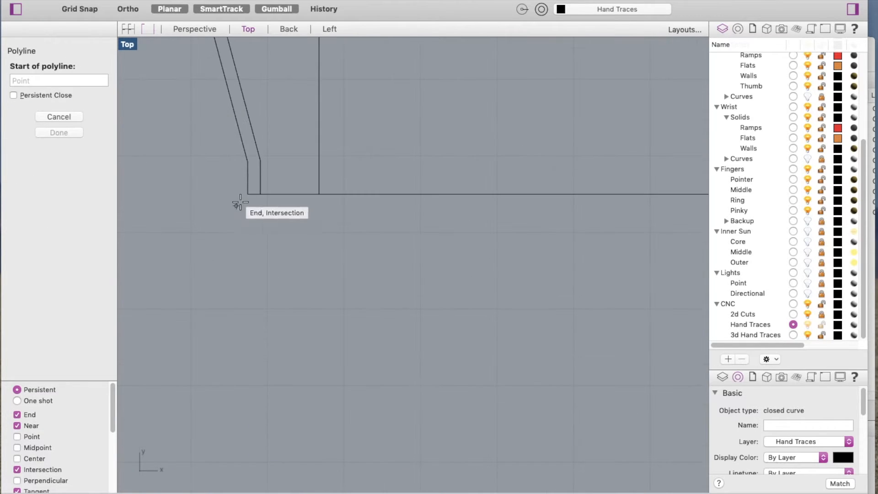
pyautogui.click(247, 194)
pyautogui.scroll(-3, 212, 243)
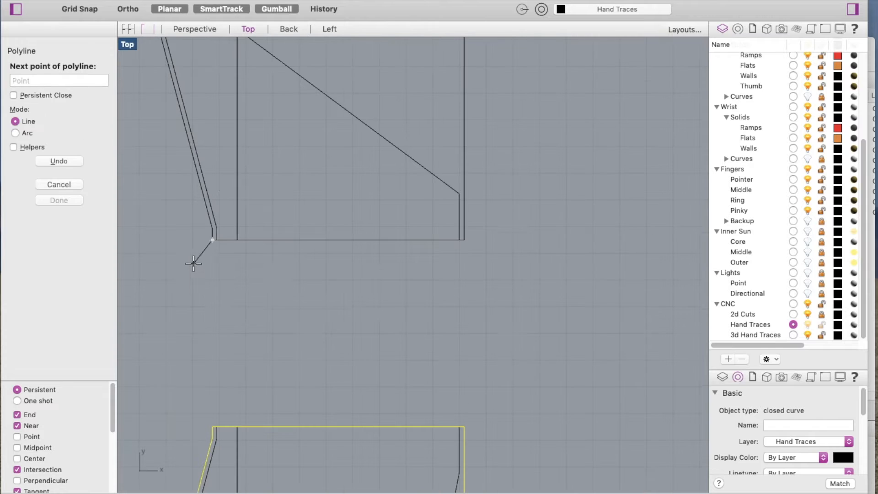
pyautogui.scroll(3, 464, 239)
pyautogui.click(464, 239)
pyautogui.scroll(-5, 464, 256)
pyautogui.scroll(4, 466, 202)
pyautogui.click(453, 200)
# Extend the polyline along the block's upper edge to the adjacent finger's vertical side, and up to that finger's top outer corner.
pyautogui.scroll(-3, 502, 213)
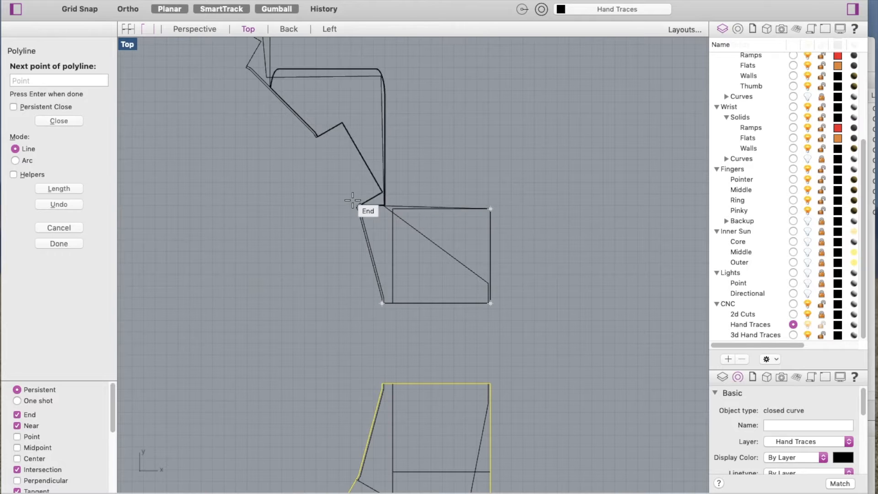
pyautogui.scroll(4, 389, 210)
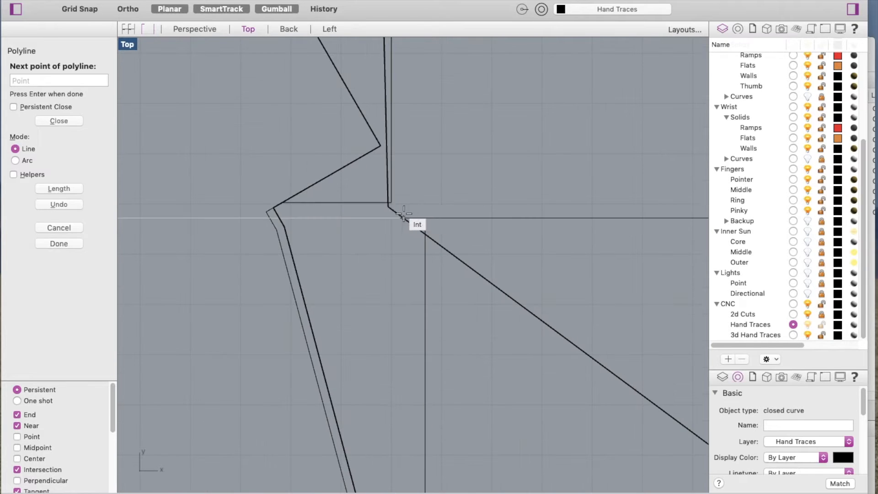
pyautogui.click(387, 219)
pyautogui.scroll(-5, 387, 221)
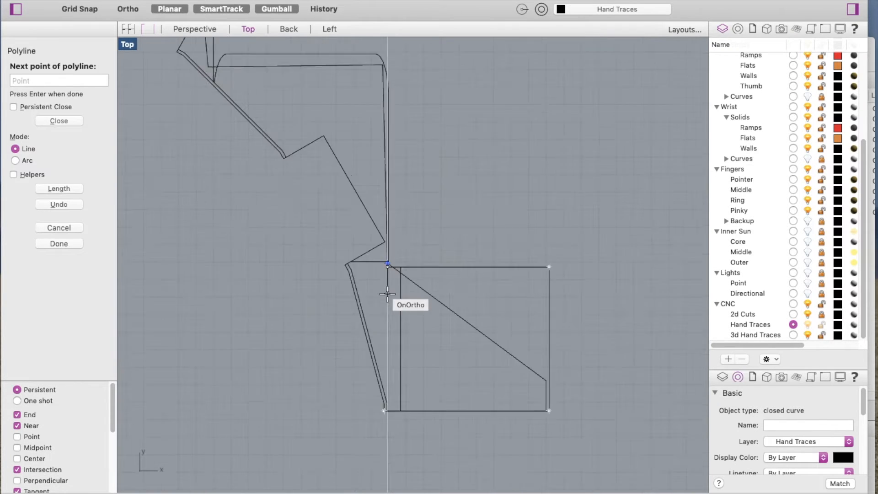
pyautogui.scroll(6, 400, 201)
pyautogui.click(377, 195)
pyautogui.scroll(-4, 503, 219)
# Extend the polyline along that finger's top edge to the tracked intersection with the next finger's side, and up to its top outer corner.
pyautogui.scroll(5, 402, 210)
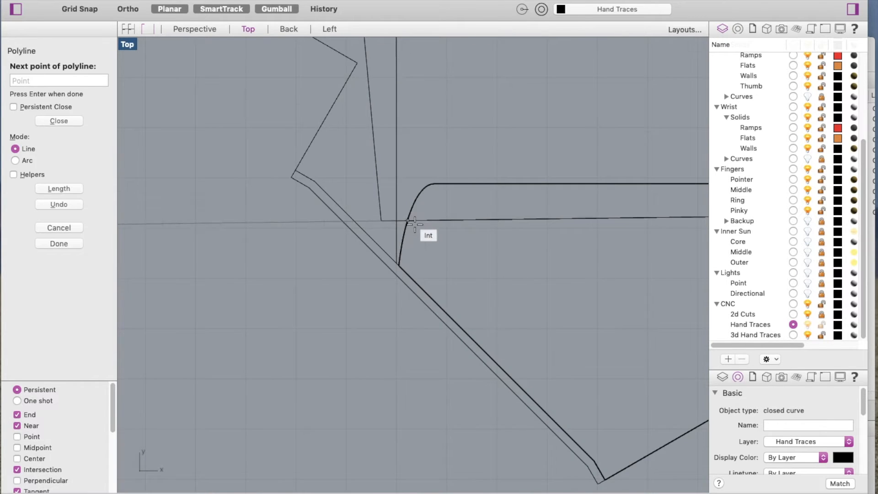
pyautogui.scroll(-5, 414, 224)
pyautogui.scroll(6, 406, 222)
pyautogui.click(398, 232)
pyautogui.scroll(-5, 413, 292)
pyautogui.scroll(6, 397, 192)
pyautogui.scroll(3, 396, 175)
pyautogui.click(393, 178)
pyautogui.scroll(-5, 429, 188)
# Trace the next finger's top edge to the uppermost finger's outer side, and go up to the corner level with its top edge.
pyautogui.scroll(5, 391, 190)
pyautogui.click(360, 182)
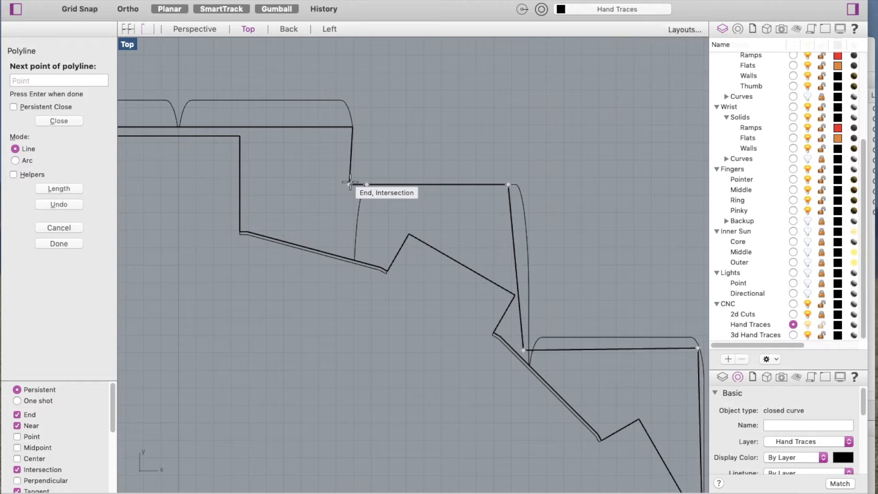
pyautogui.scroll(-5, 356, 197)
pyautogui.scroll(5, 352, 192)
pyautogui.click(352, 194)
pyautogui.scroll(6, 354, 170)
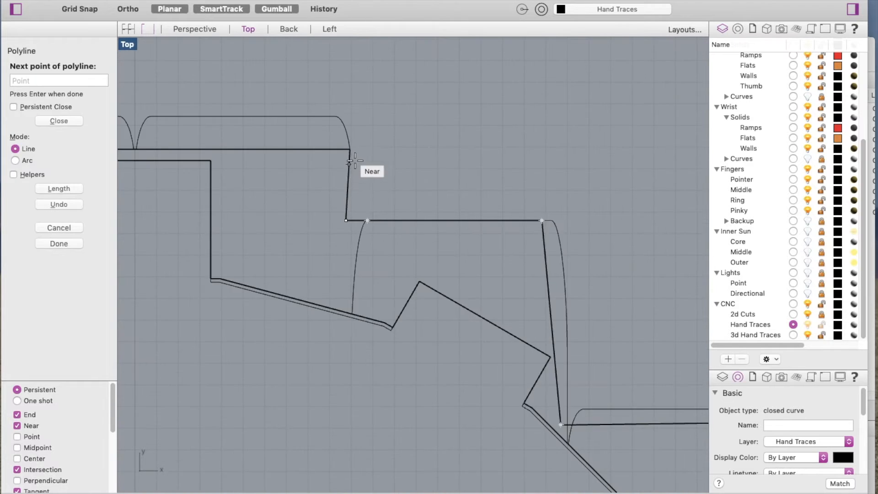
pyautogui.click(349, 144)
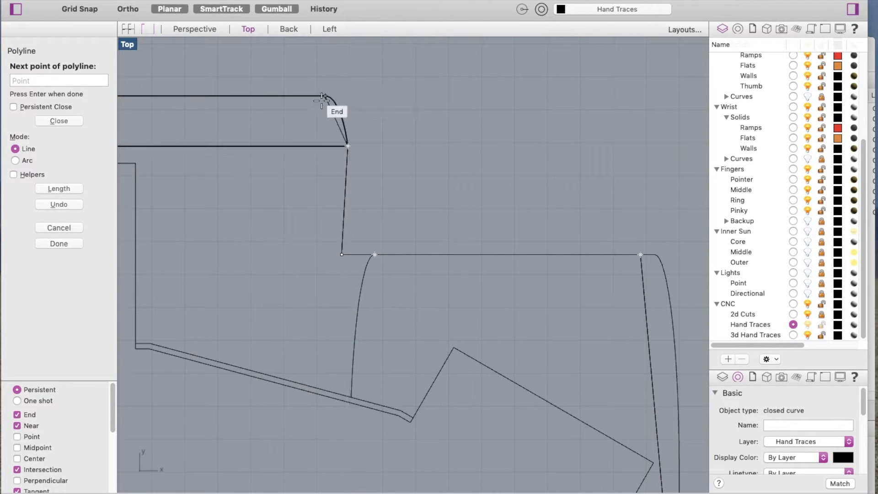
pyautogui.click(348, 98)
# Turn on grid snapping and extend the polyline along the uppermost finger's top edge to the vertical centre line.
pyautogui.scroll(-5, 392, 121)
pyautogui.scroll(5, 343, 141)
pyautogui.scroll(3, 357, 124)
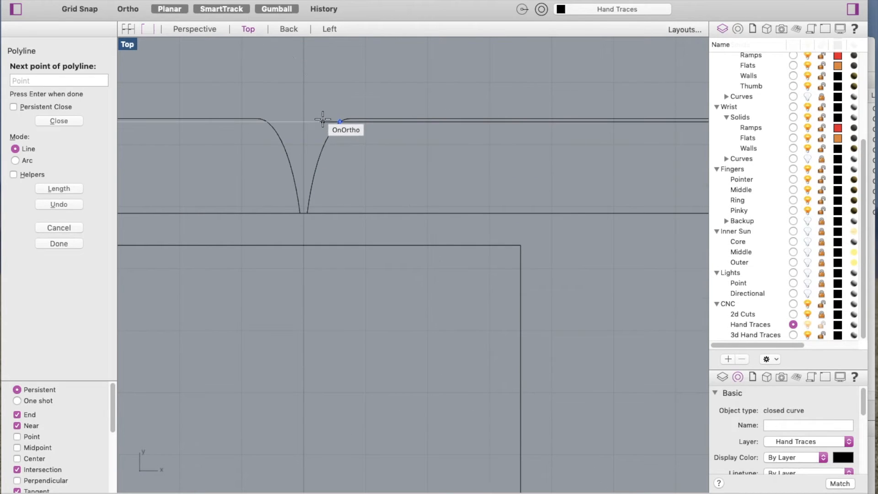
pyautogui.scroll(-5, 307, 118)
pyautogui.scroll(8, 313, 137)
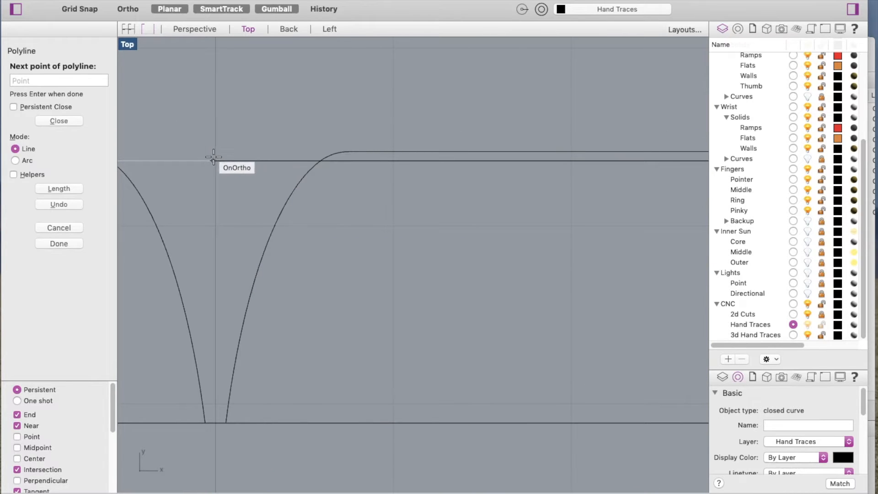
pyautogui.scroll(-5, 294, 225)
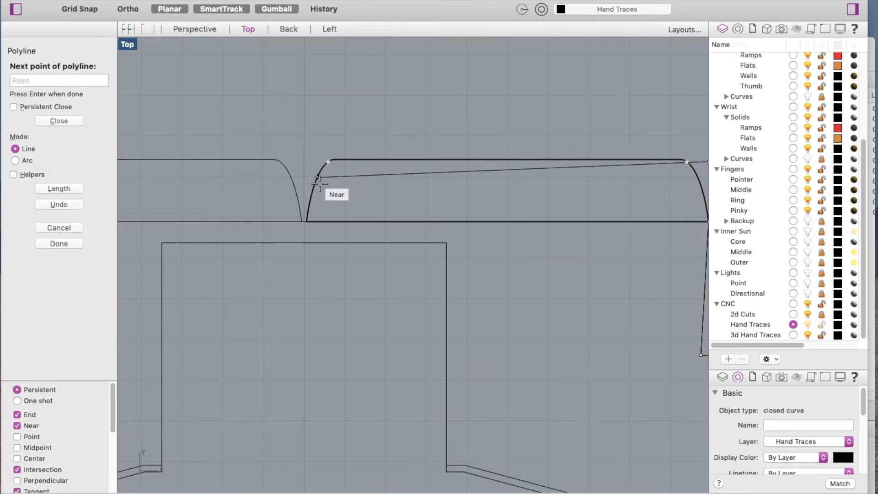
pyautogui.scroll(-5, 293, 131)
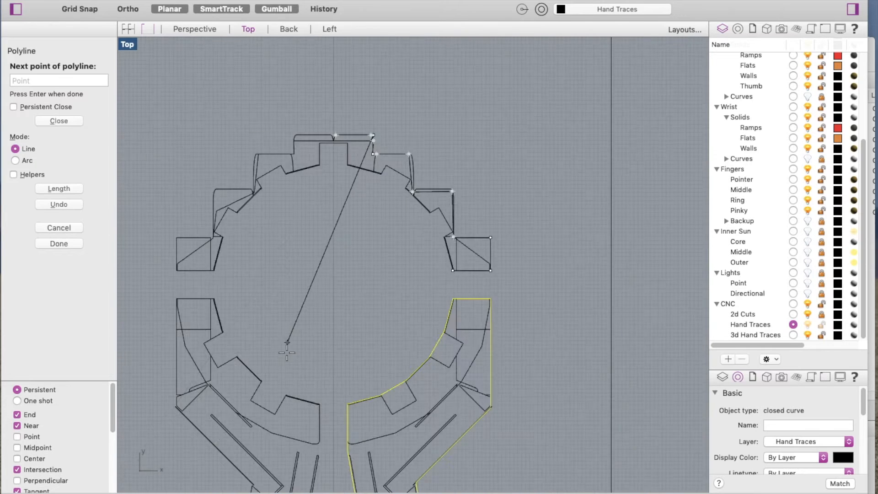
pyautogui.scroll(-4, 288, 336)
pyautogui.scroll(3, 305, 357)
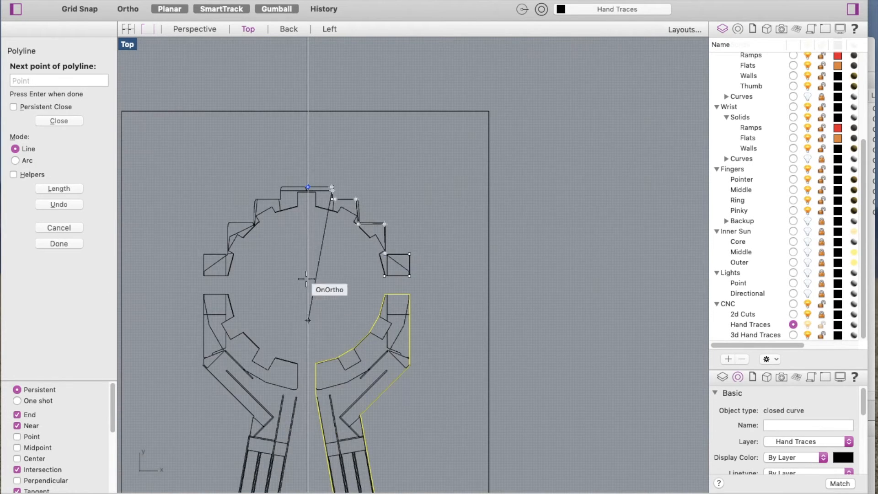
pyautogui.scroll(8, 302, 219)
pyautogui.click(79, 8)
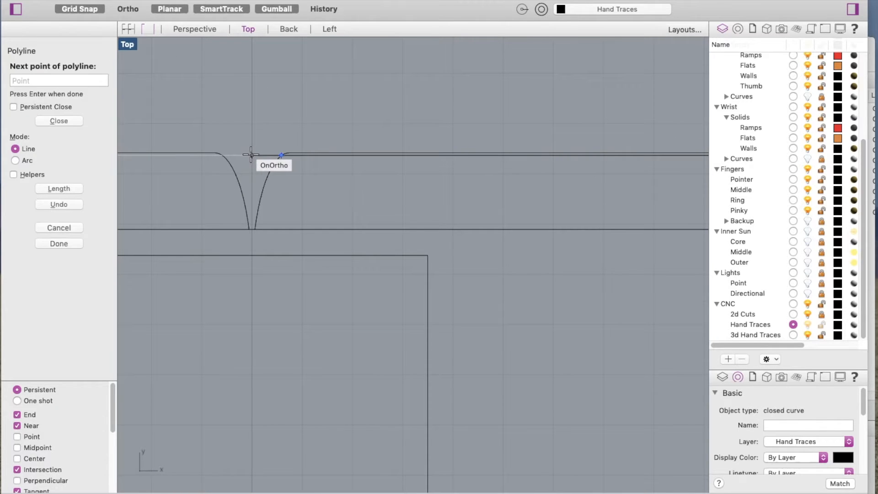
pyautogui.scroll(-3, 249, 133)
pyautogui.click(252, 134)
pyautogui.scroll(4, 251, 220)
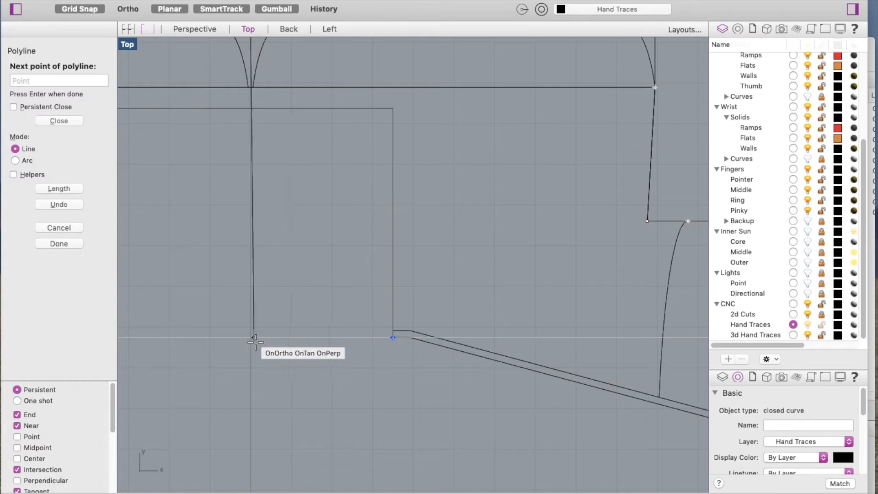
# Extend the polyline down the centre line to the central notch's lower corner level, and across to the start of the sloped inner edge.
pyautogui.click(284, 348)
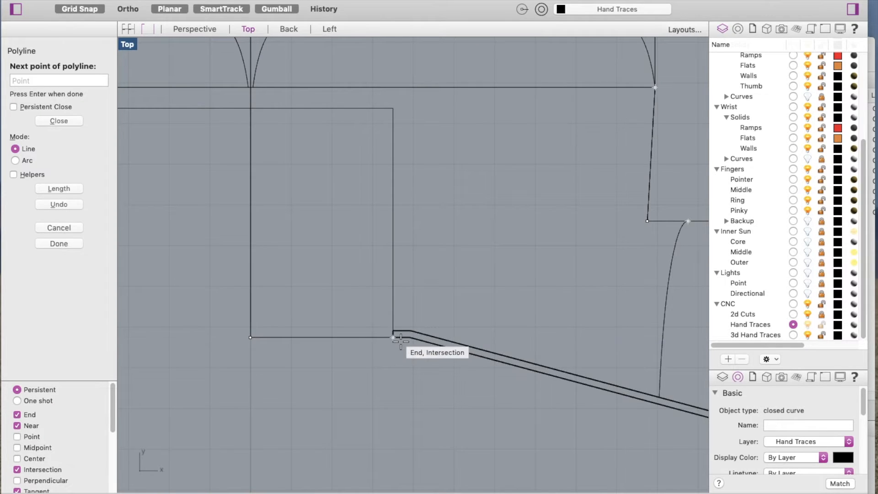
pyautogui.click(409, 338)
pyautogui.scroll(-10, 236, 278)
pyautogui.scroll(6, 403, 322)
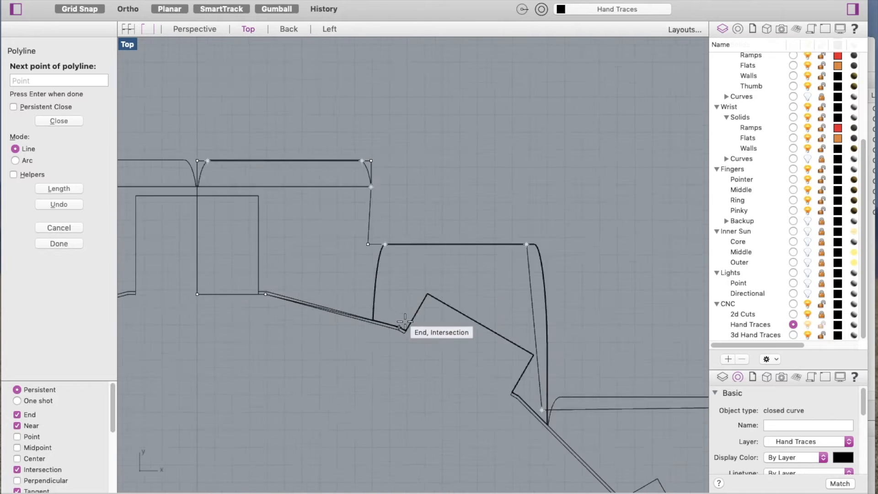
# Trace the sloped inner edge to the bend before the next notch, and bridge straight across that notch to its far bend.
pyautogui.scroll(8, 401, 335)
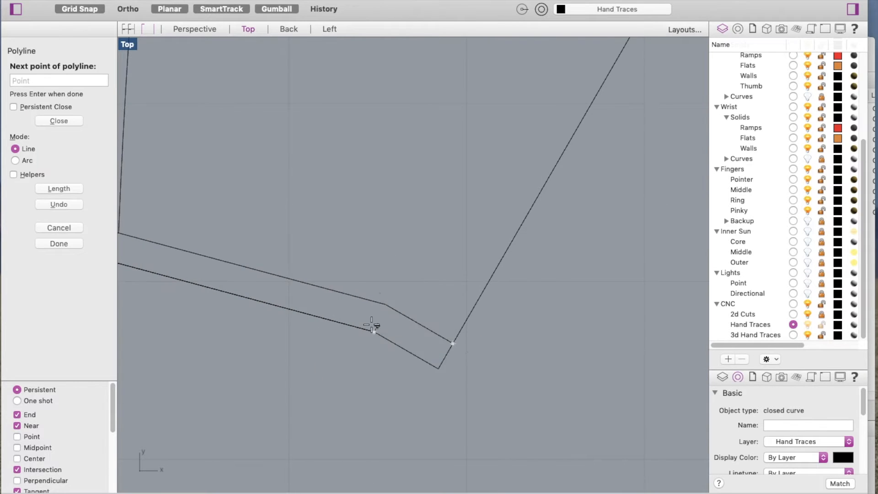
pyautogui.click(366, 291)
pyautogui.scroll(-8, 366, 291)
pyautogui.scroll(12, 469, 369)
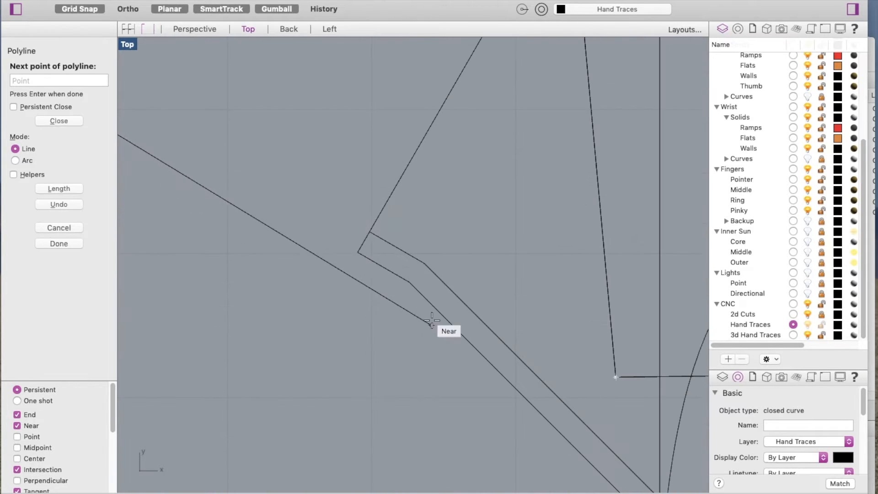
pyautogui.scroll(-12, 386, 212)
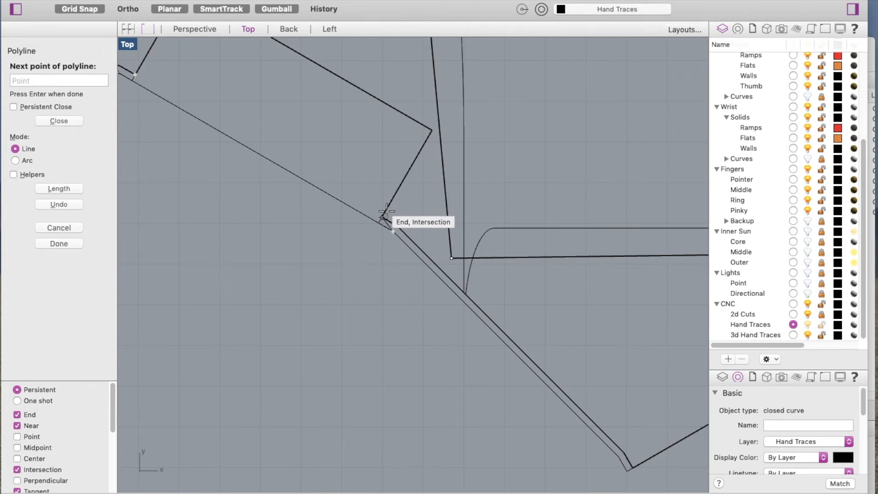
pyautogui.scroll(9, 484, 329)
pyautogui.click(444, 220)
# Trace the remaining inner edge past the last notch down to the finger block's lower inner corner, closing the polyline at its start.
pyautogui.scroll(-12, 429, 184)
pyautogui.scroll(5, 477, 268)
pyautogui.scroll(3, 448, 197)
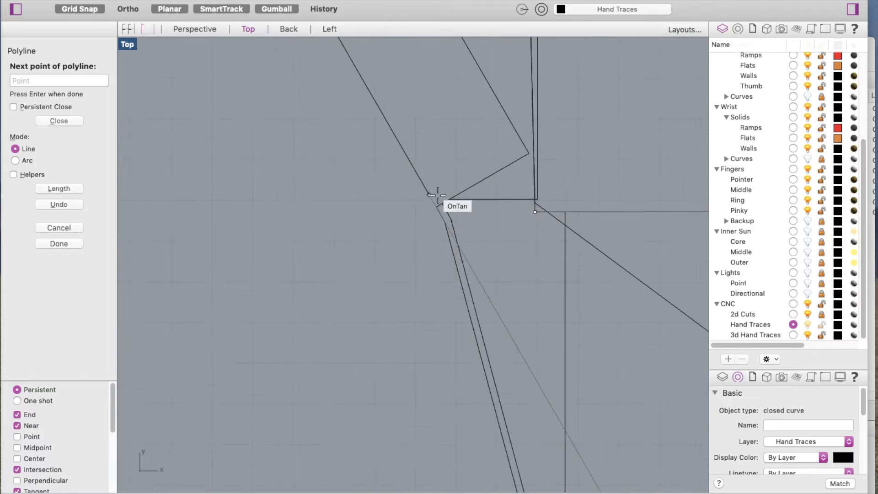
pyautogui.scroll(2, 451, 134)
pyautogui.scroll(-10, 451, 135)
pyautogui.scroll(10, 482, 232)
pyautogui.click(487, 225)
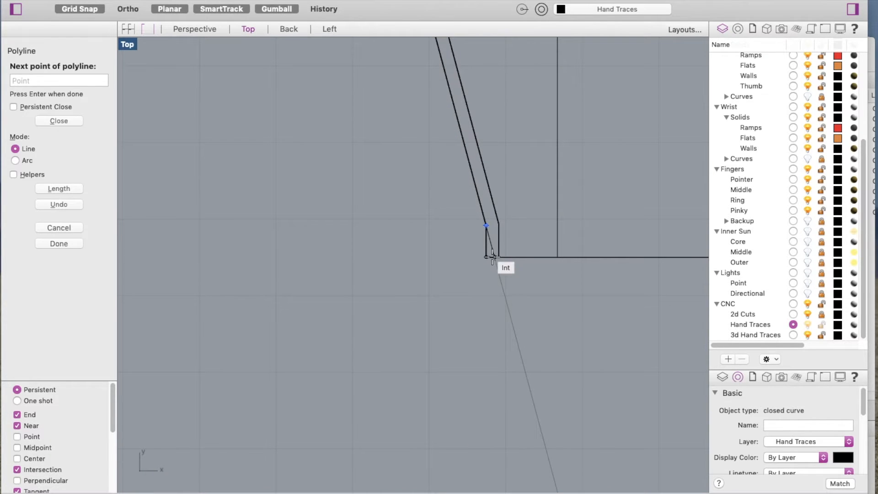
pyautogui.click(487, 257)
pyautogui.scroll(-8, 372, 292)
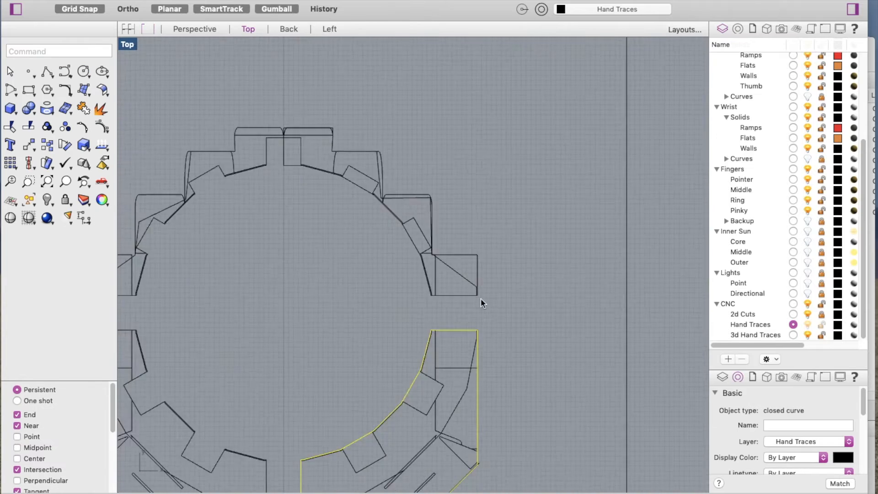
# Select the finished upper finger outline and inspect its fit against the finger geometry.
pyautogui.click(321, 181)
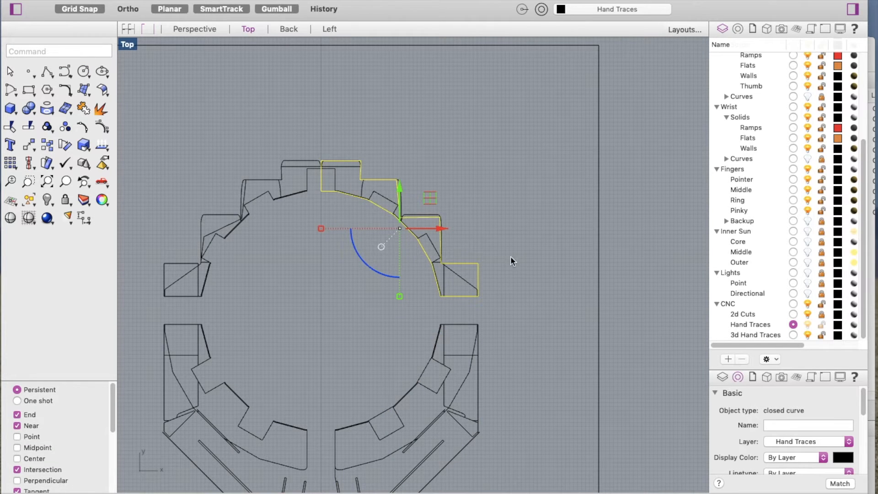
pyautogui.scroll(-5, 448, 317)
pyautogui.scroll(8, 411, 396)
pyautogui.scroll(-4, 404, 224)
pyautogui.scroll(7, 460, 174)
pyautogui.scroll(-8, 453, 181)
pyautogui.moveTo(415, 76); pyautogui.dragTo(565, 223)
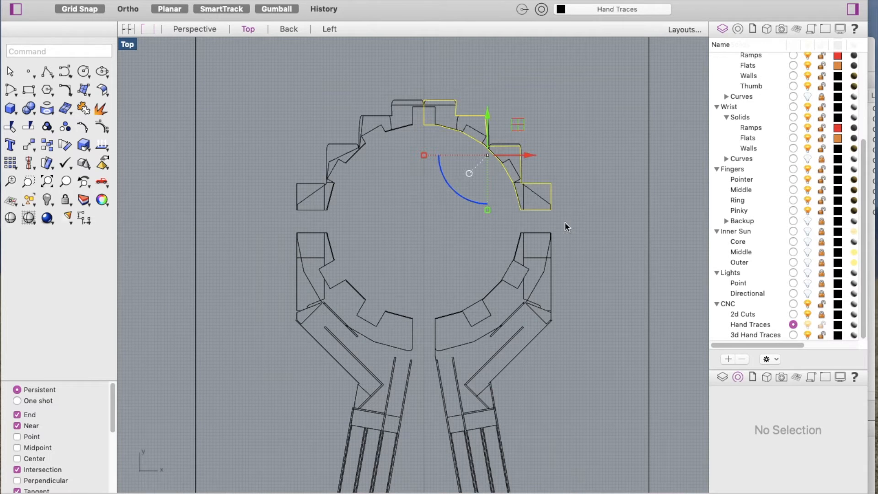
# Try to trim away the vertical centre-line segment of the finger outline.
pyautogui.click(13, 128)
pyautogui.scroll(6, 421, 119)
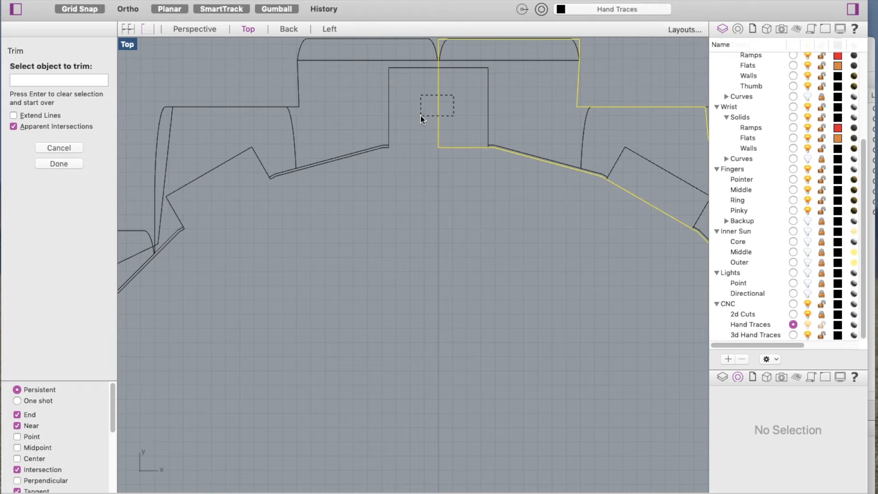
pyautogui.moveTo(420, 115); pyautogui.dragTo(421, 117)
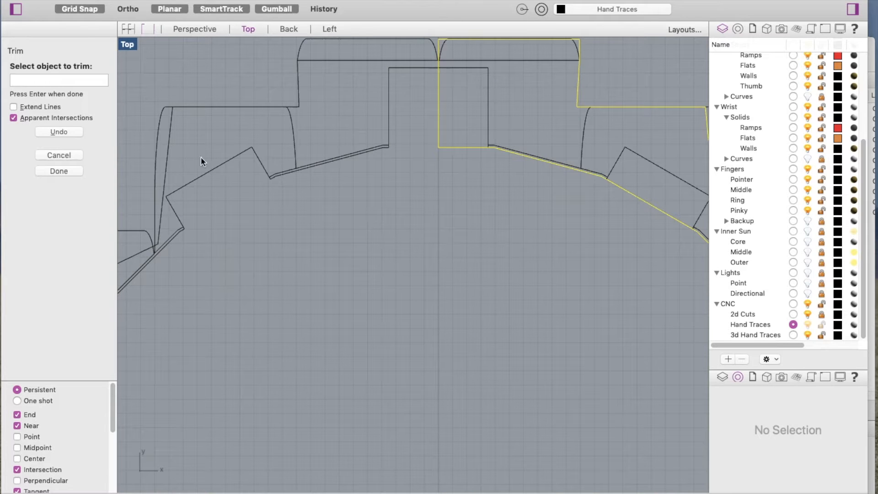
pyautogui.click(59, 156)
# Explode the finger outline and delete its vertical segment on the centre line.
pyautogui.click(100, 112)
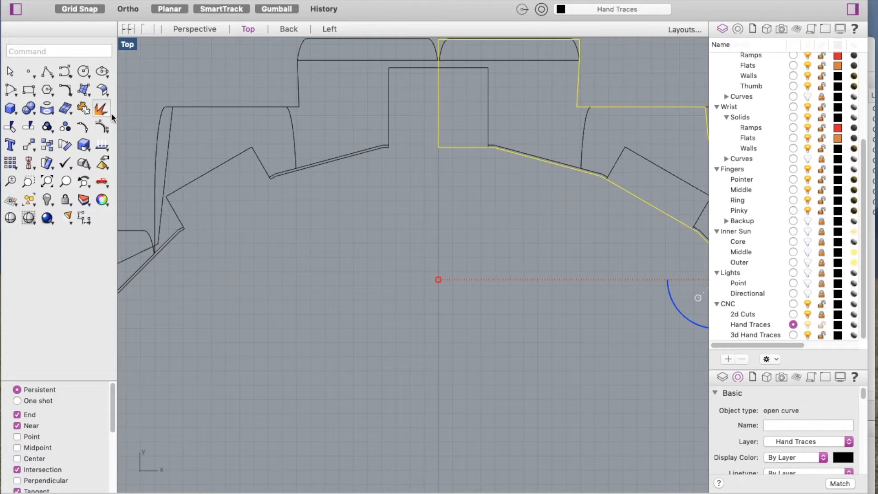
pyautogui.click(440, 131)
pyautogui.click(439, 98)
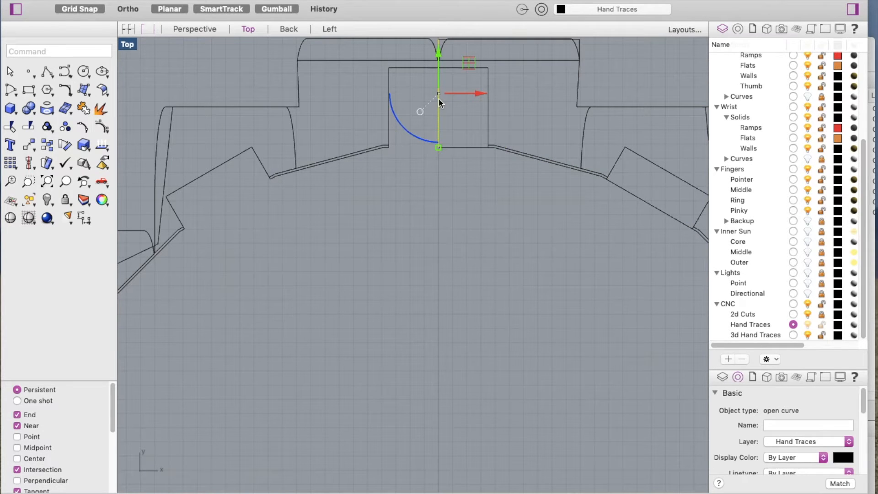
pyautogui.press('Delete')
pyautogui.scroll(-6, 429, 134)
pyautogui.scroll(8, 407, 141)
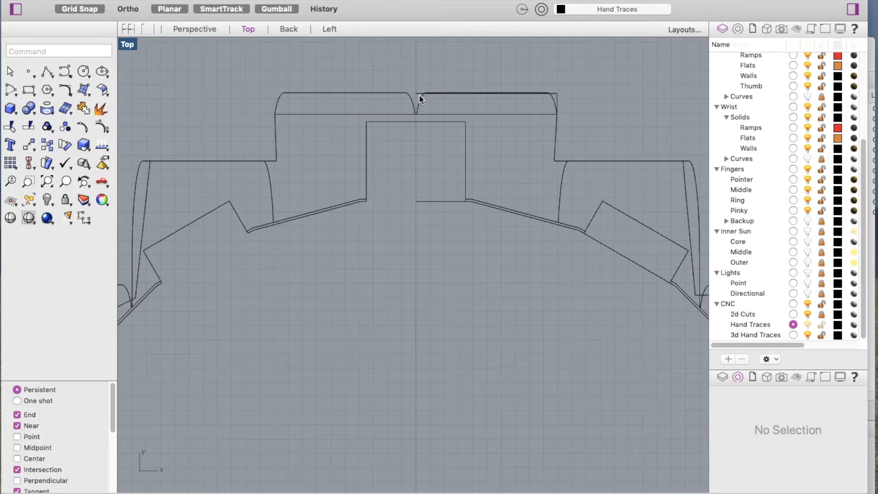
pyautogui.scroll(-2, 446, 117)
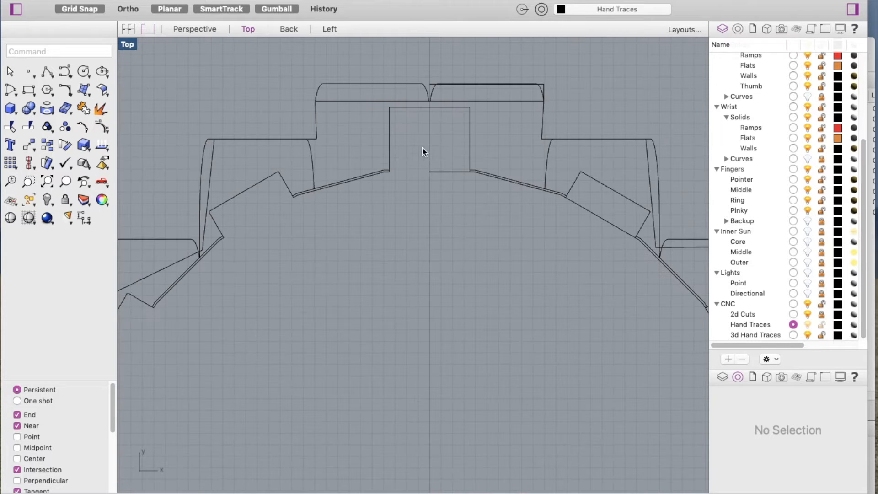
# Select the traced finger and hand half outlines and mirror a copy of them across the Y axis.
pyautogui.scroll(-5, 449, 64)
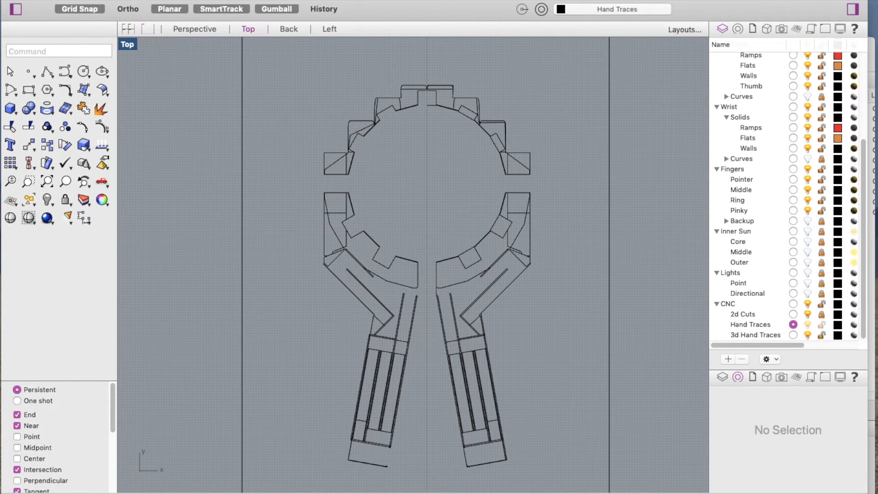
pyautogui.scroll(-3, 407, 107)
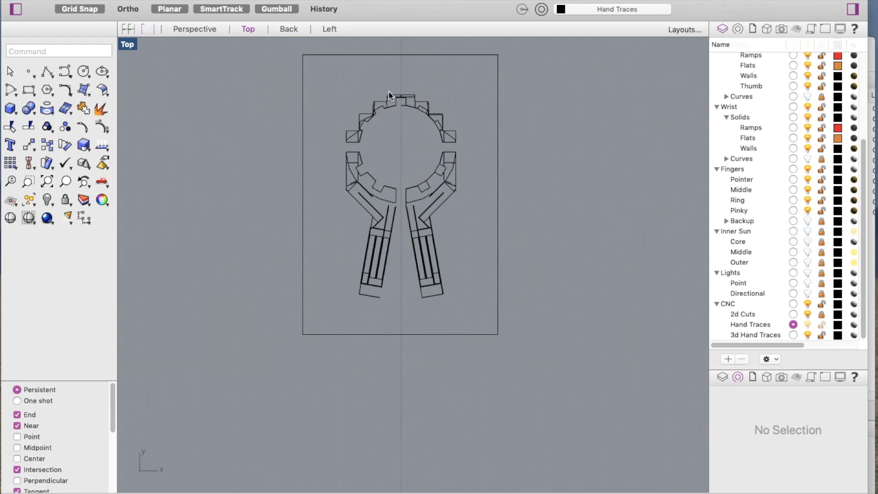
pyautogui.moveTo(390, 81); pyautogui.dragTo(472, 319)
pyautogui.write('Mirror')
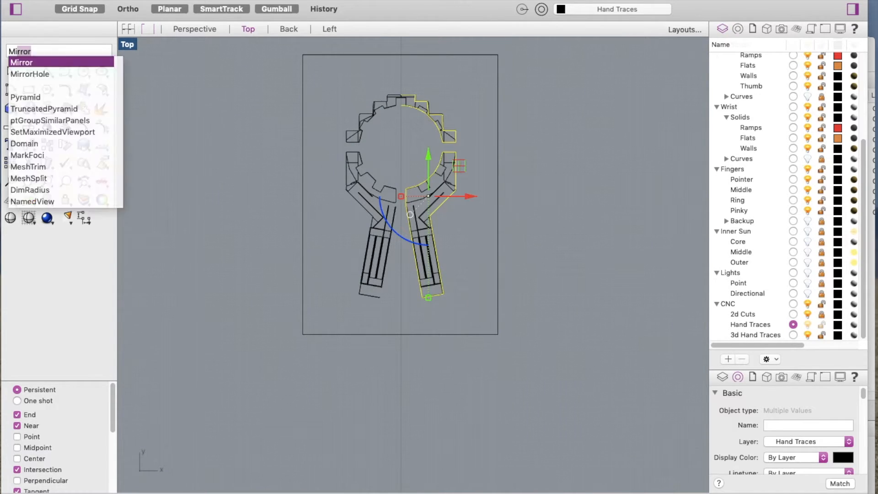
pyautogui.press('Return')
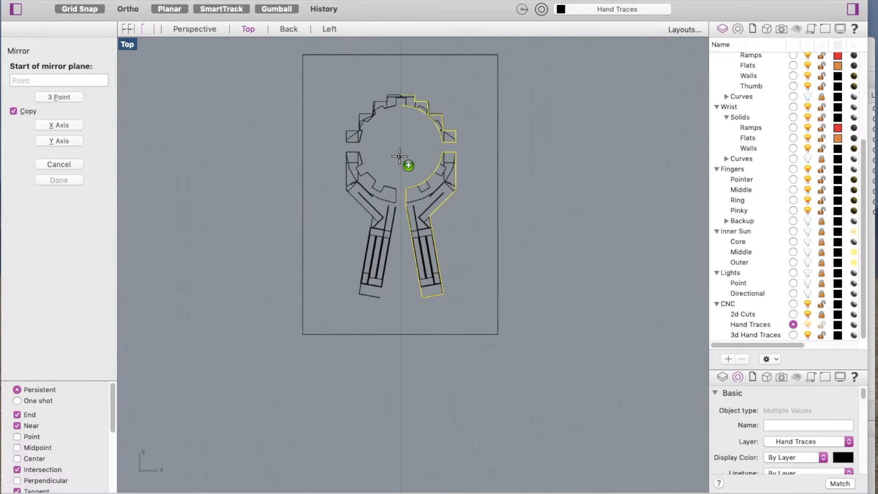
pyautogui.scroll(5, 398, 155)
pyautogui.scroll(4, 402, 172)
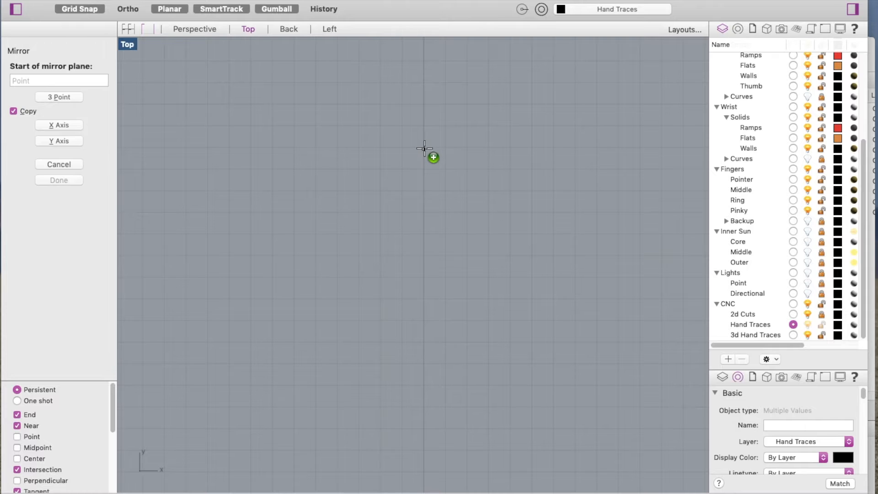
pyautogui.scroll(-7, 355, 215)
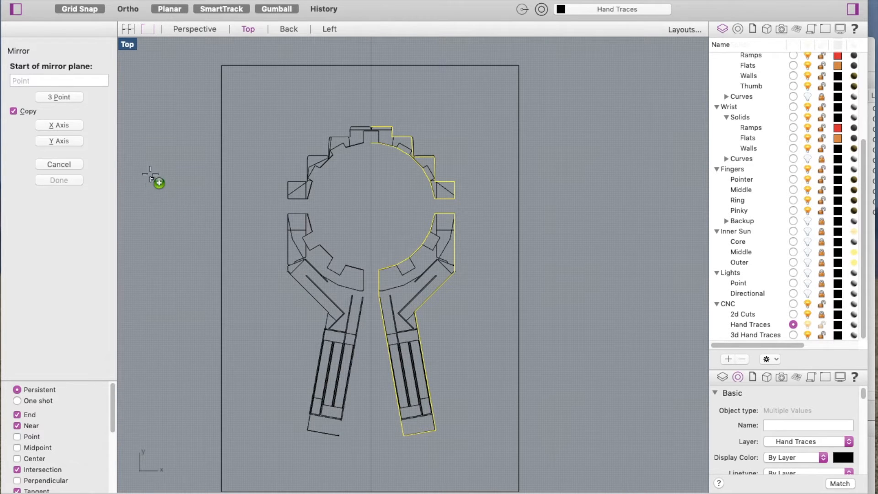
pyautogui.click(60, 140)
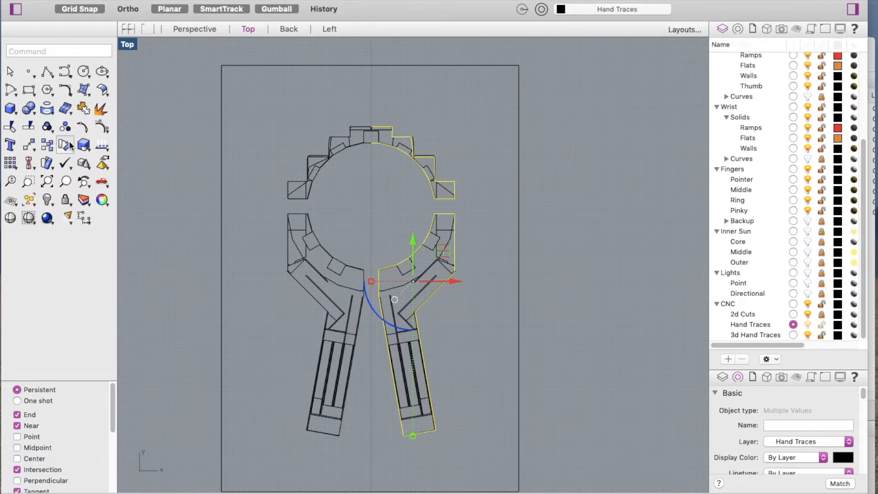
# Select all the finger and hand outlines of both halves inside the sheet rectangle.
pyautogui.scroll(2, 407, 183)
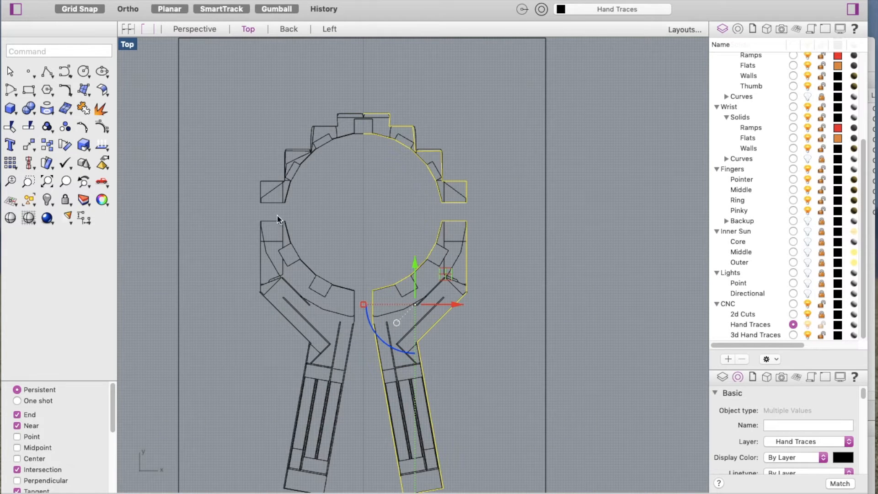
pyautogui.moveTo(215, 79); pyautogui.dragTo(490, 493)
pyautogui.scroll(-3, 446, 305)
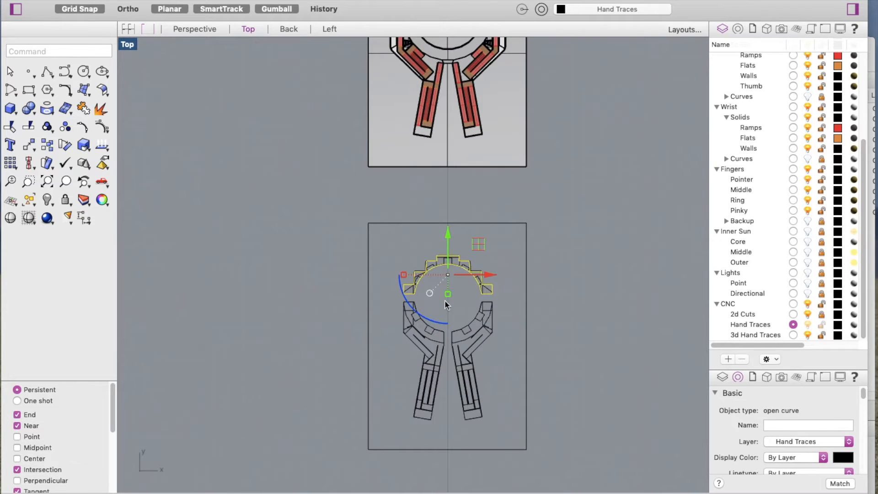
pyautogui.moveTo(393, 260); pyautogui.dragTo(515, 440)
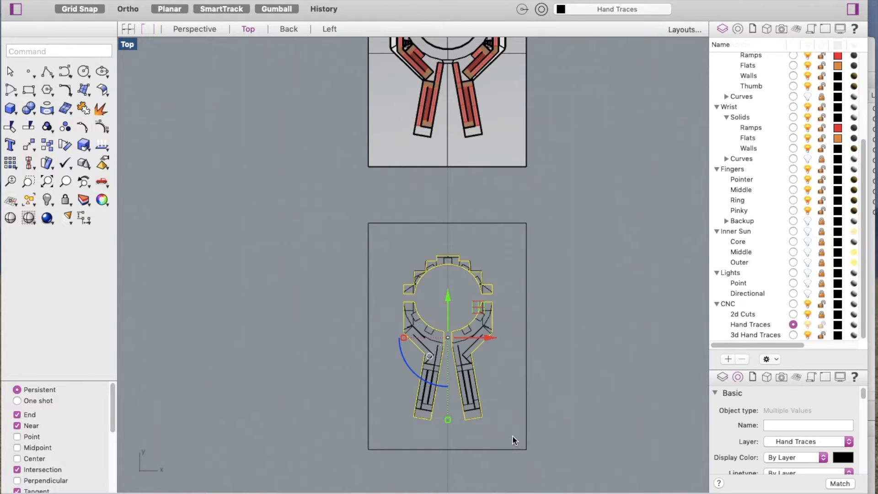
pyautogui.scroll(3, 465, 309)
pyautogui.scroll(5, 454, 355)
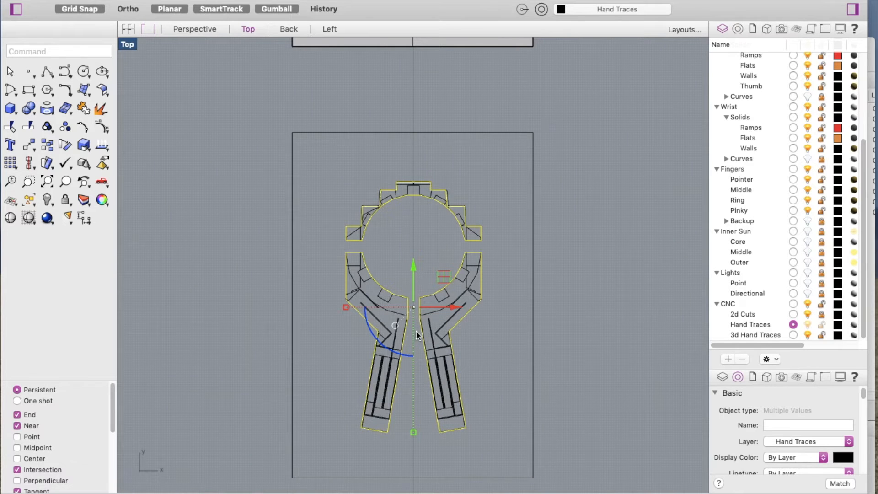
pyautogui.scroll(3, 415, 331)
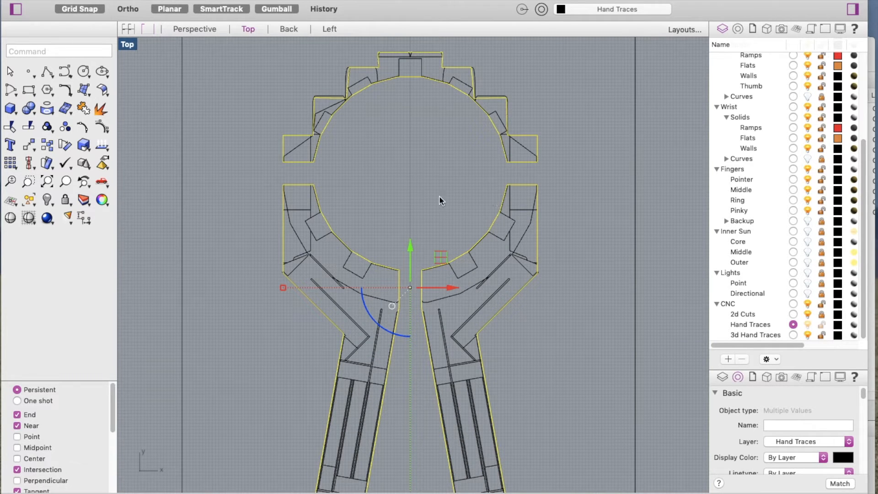
# Place a copy of the selected finger and hand outlines -250' along X from the sheet.
pyautogui.scroll(-4, 431, 125)
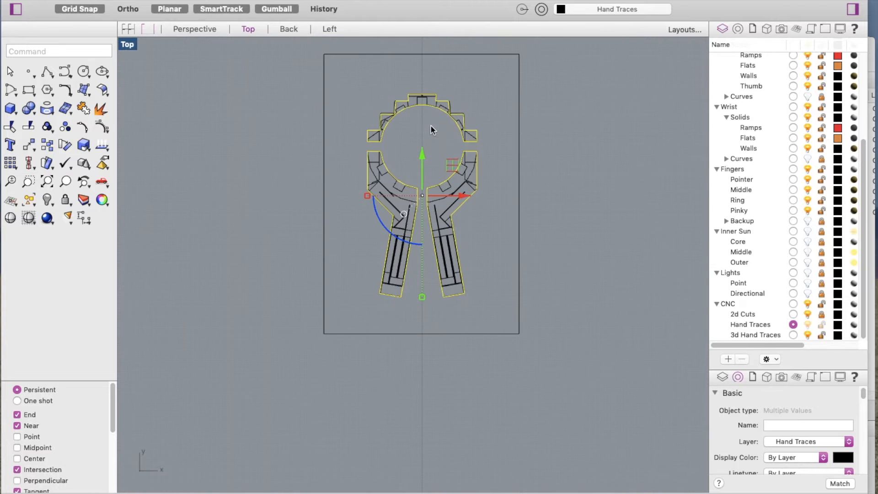
pyautogui.scroll(-5, 453, 220)
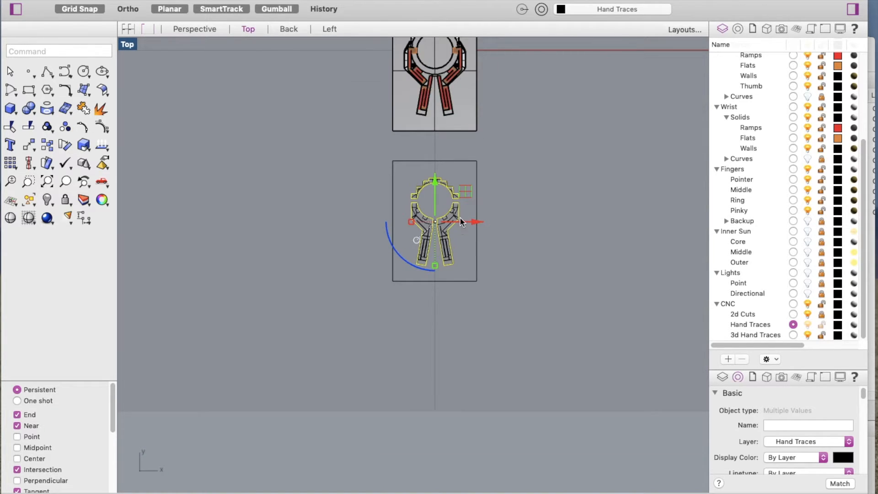
pyautogui.scroll(3, 472, 137)
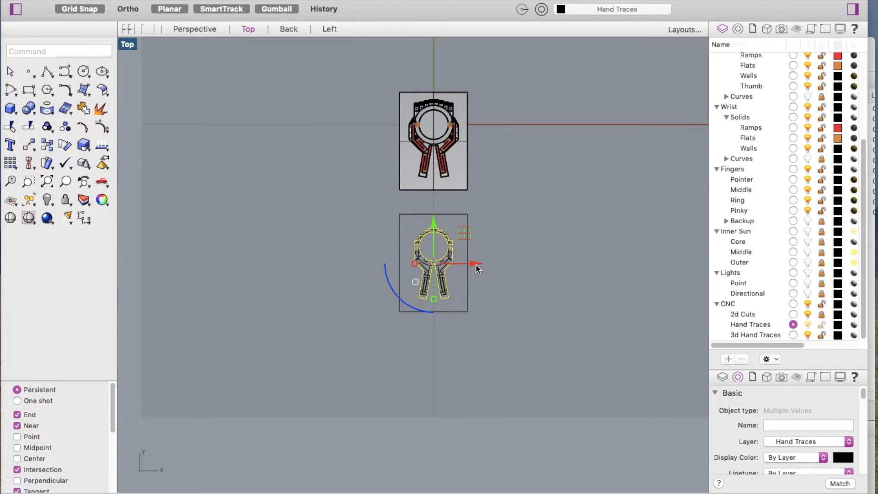
pyautogui.scroll(4, 475, 264)
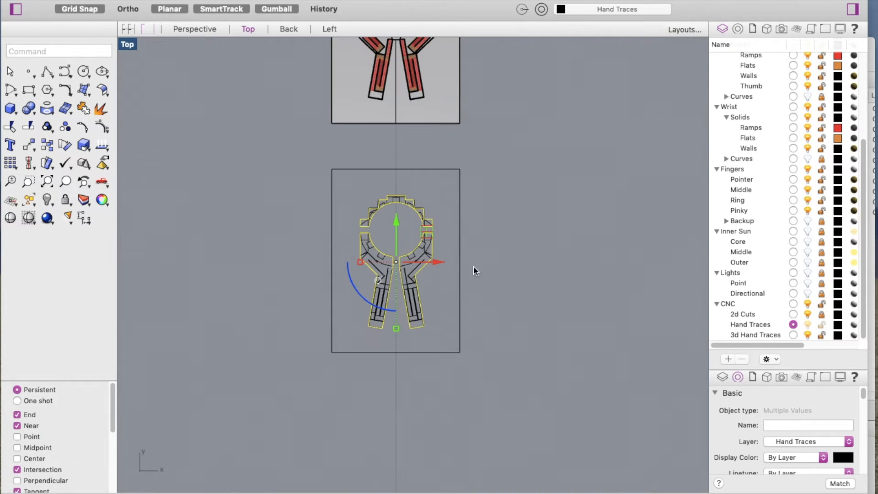
pyautogui.click(436, 262)
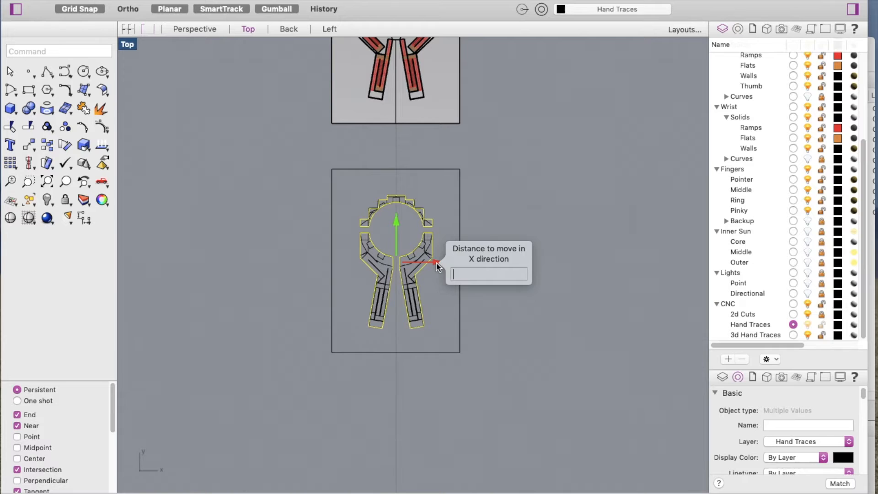
pyautogui.write('-250')
pyautogui.write("'")
pyautogui.press('Return')
pyautogui.scroll(-3, 469, 243)
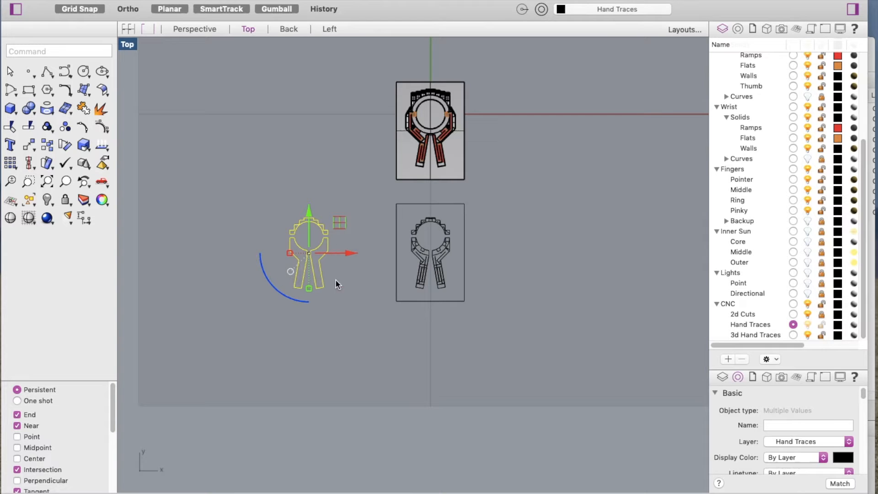
pyautogui.scroll(4, 295, 267)
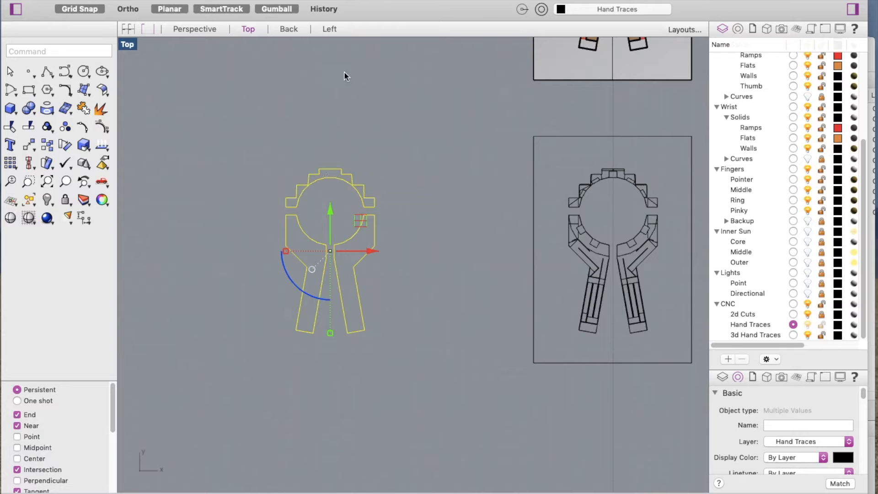
# Extrude the copied planar outlines straight up as solids with a distance of 12.
pyautogui.click(252, 1)
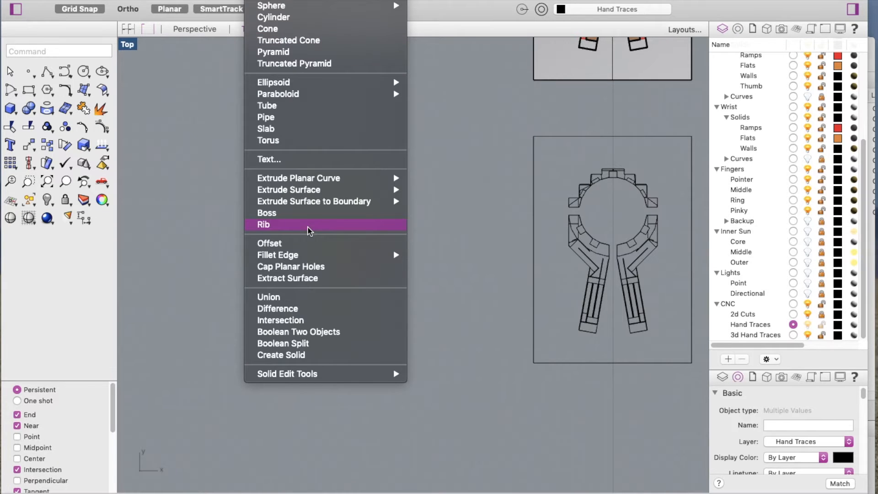
pyautogui.moveTo(318, 194)
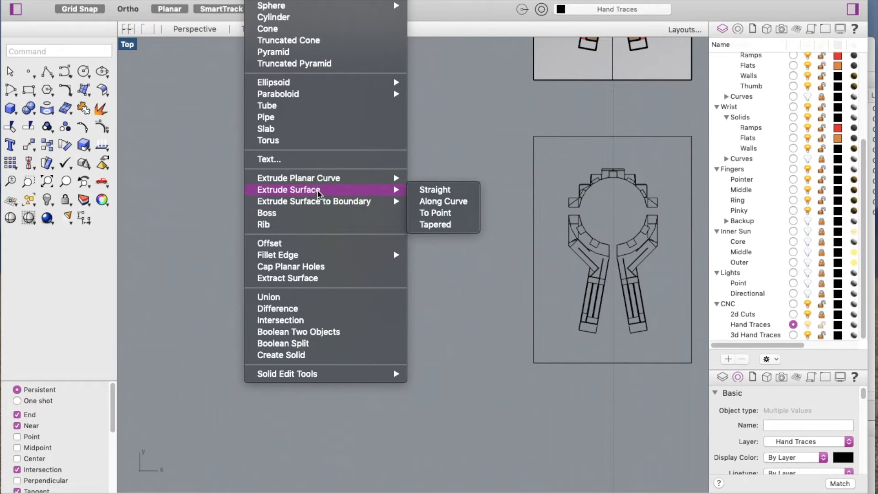
pyautogui.moveTo(323, 177)
pyautogui.click(450, 178)
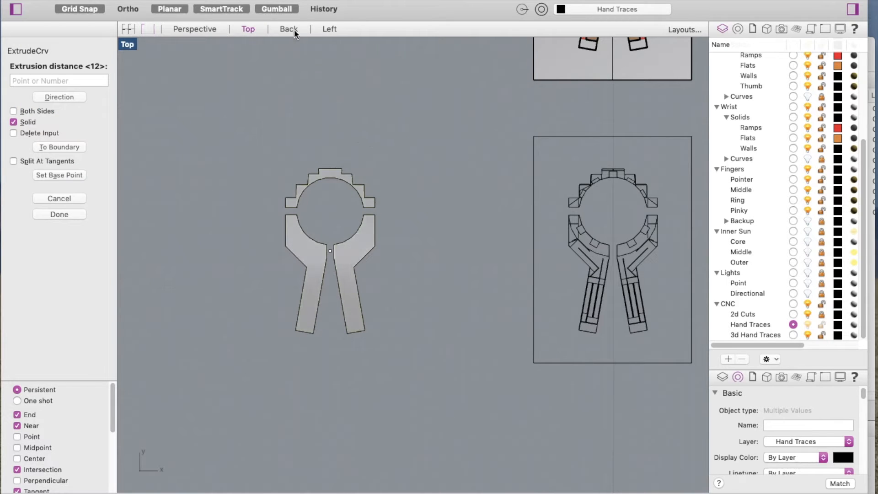
pyautogui.click(289, 29)
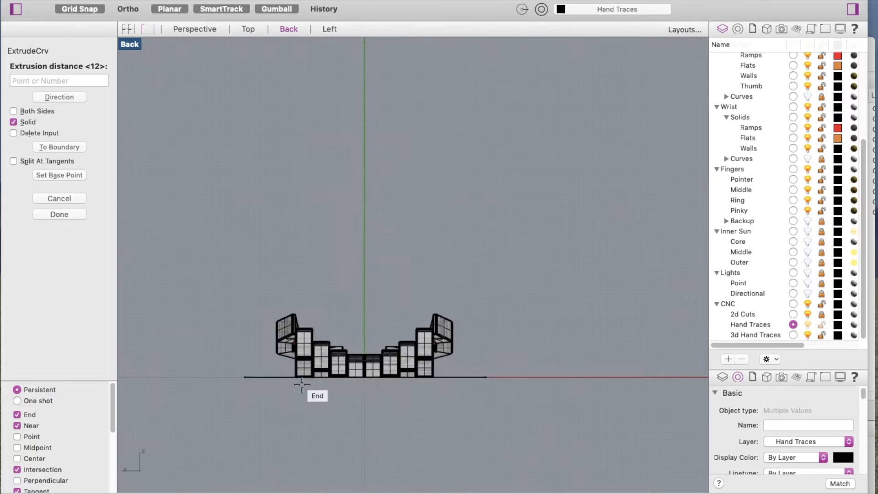
pyautogui.scroll(5, 523, 357)
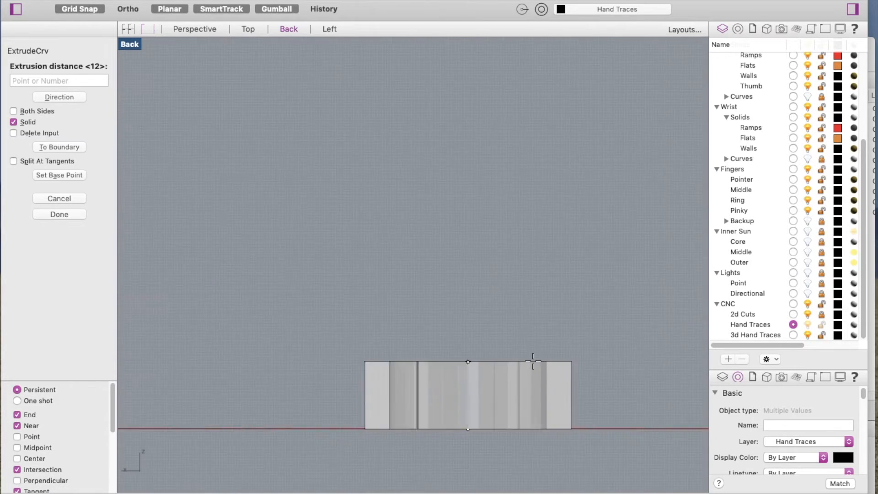
pyautogui.write('12')
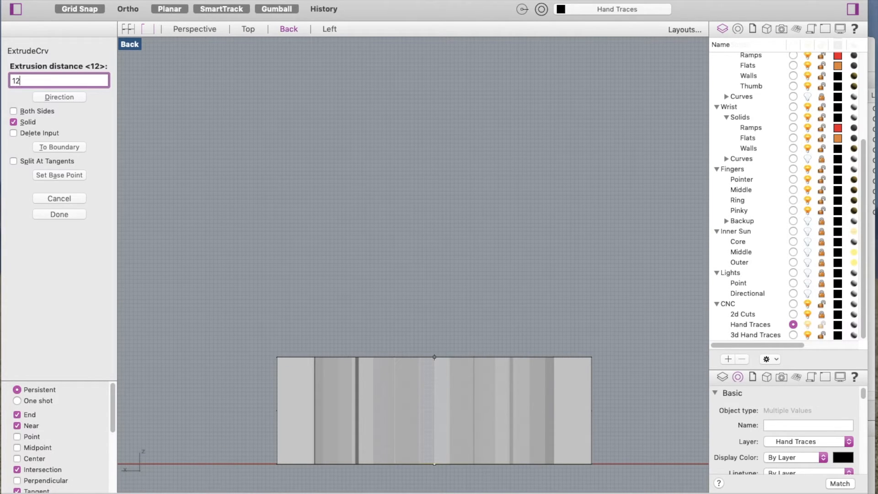
pyautogui.press('Escape')
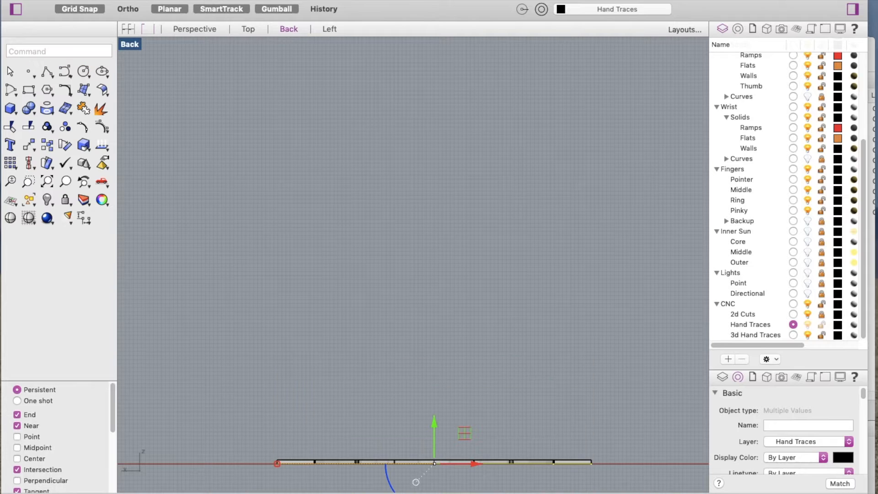
pyautogui.click(248, 28)
pyautogui.scroll(-5, 347, 203)
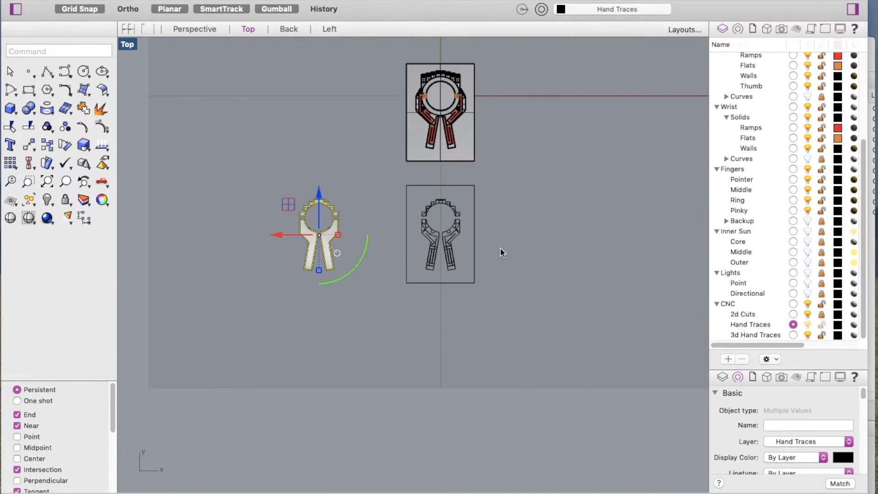
# Examine the extruded finger and hand solids from above and in perspective.
pyautogui.scroll(3, 437, 139)
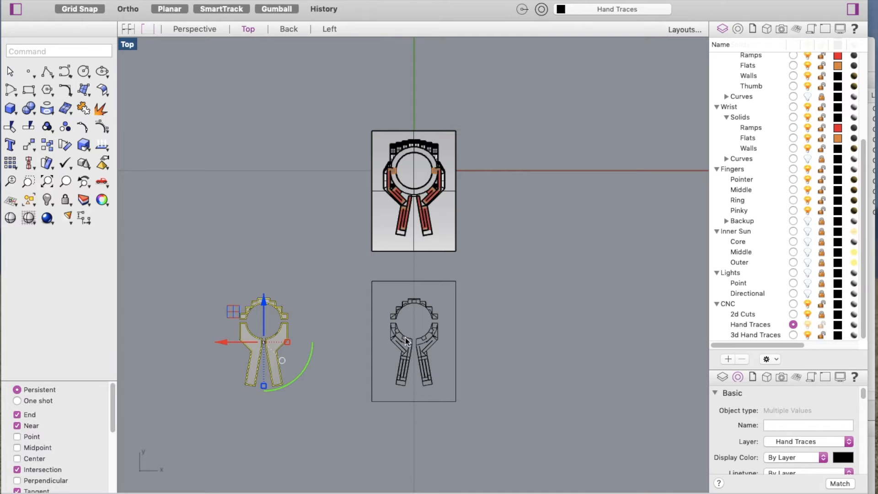
pyautogui.scroll(-4, 402, 267)
pyautogui.scroll(15, 305, 336)
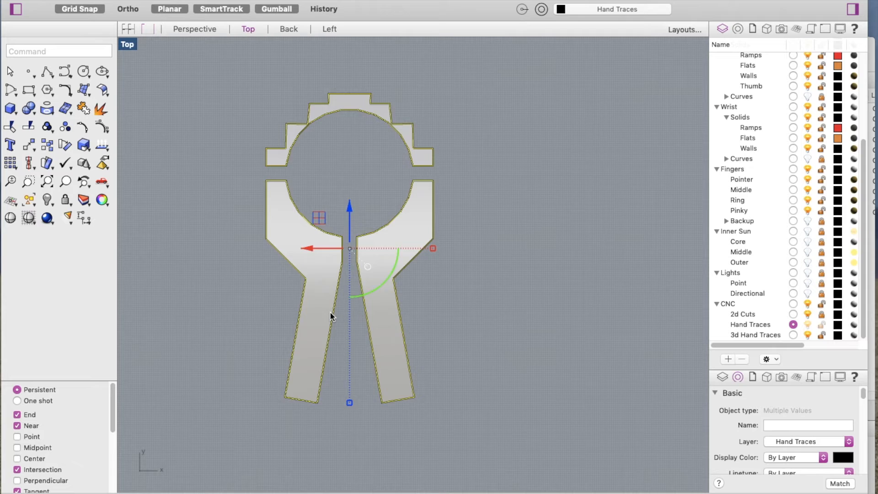
pyautogui.scroll(-3, 330, 312)
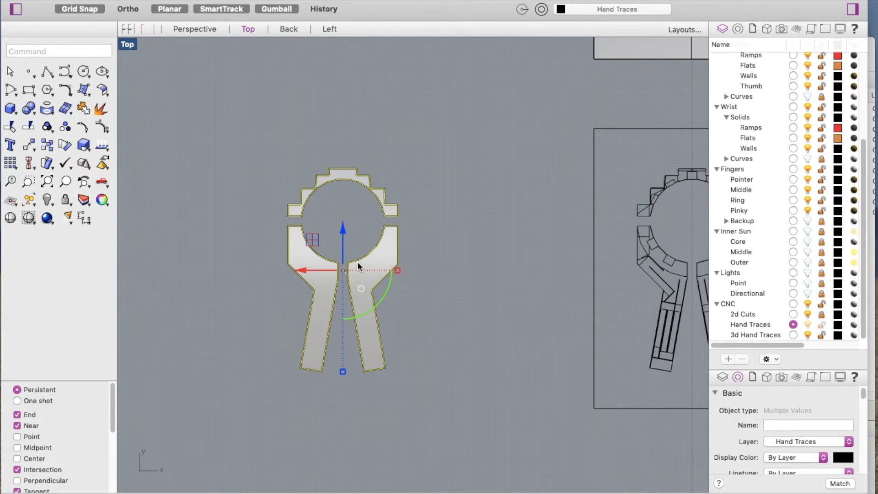
pyautogui.click(206, 31)
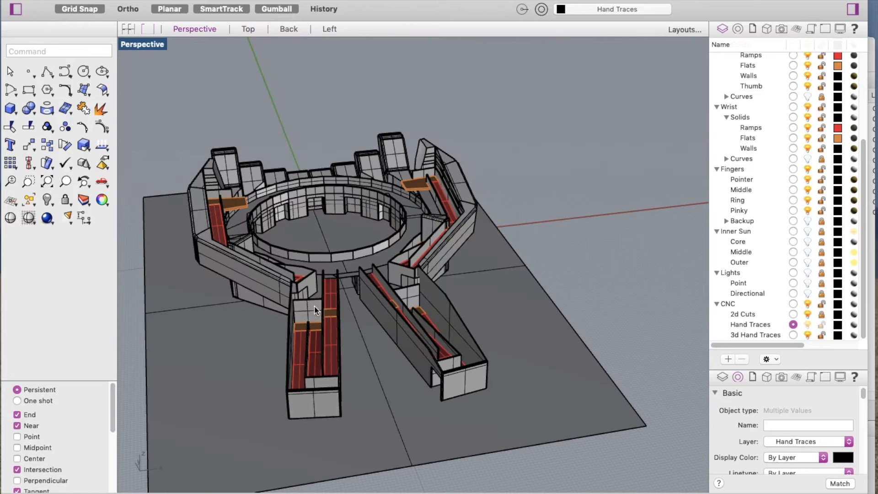
pyautogui.scroll(-10, 515, 205)
pyautogui.scroll(4, 393, 269)
pyautogui.scroll(8, 256, 240)
pyautogui.moveTo(264, 263); pyautogui.dragTo(401, 221, button='right')
pyautogui.scroll(5, 540, 149)
pyautogui.scroll(-4, 543, 148)
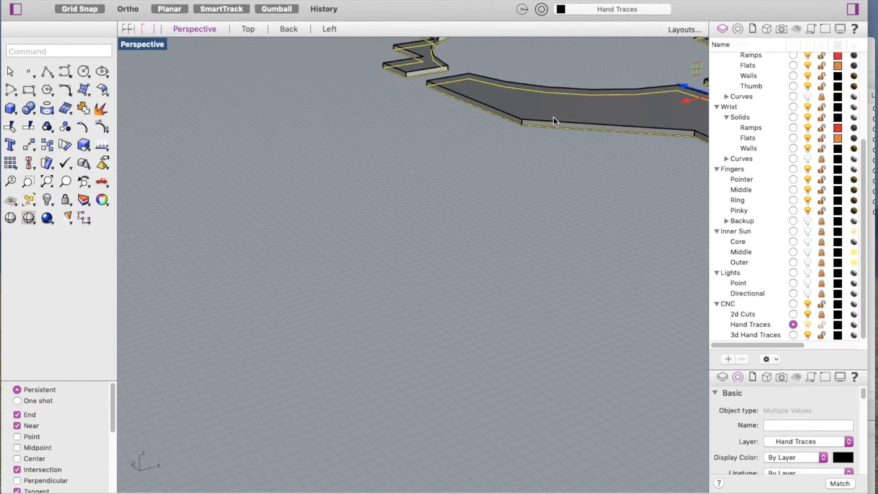
pyautogui.scroll(-5, 425, 162)
pyautogui.scroll(3, 397, 151)
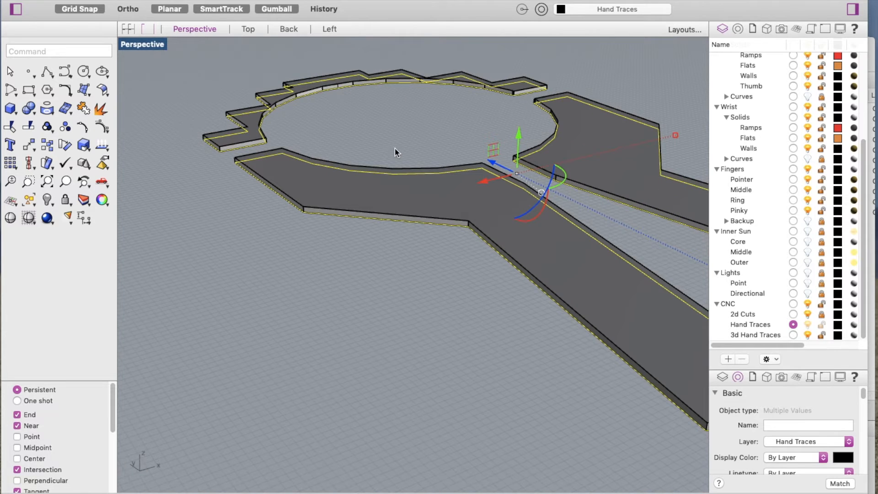
# Select all the extruded finger and hand shapes in the top view and assign them to the 3d Hand Traces layer.
pyautogui.click(248, 30)
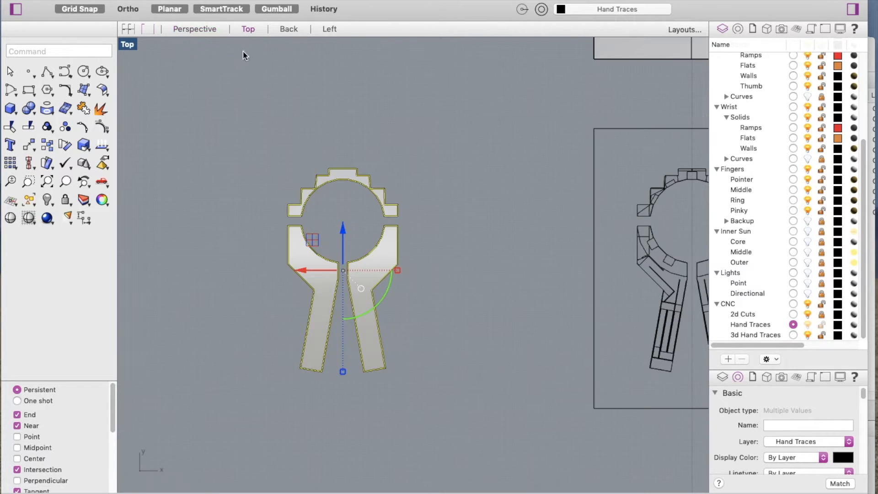
pyautogui.scroll(-2, 265, 137)
pyautogui.moveTo(244, 118); pyautogui.dragTo(381, 302)
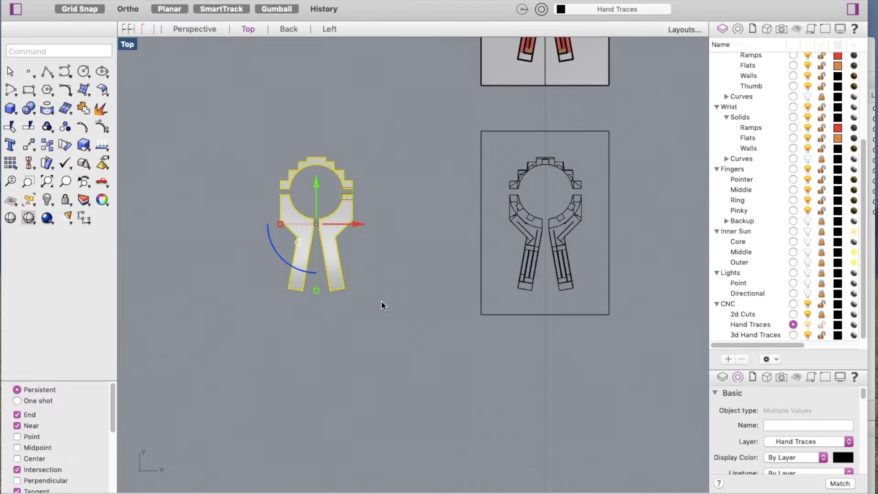
pyautogui.click(848, 442)
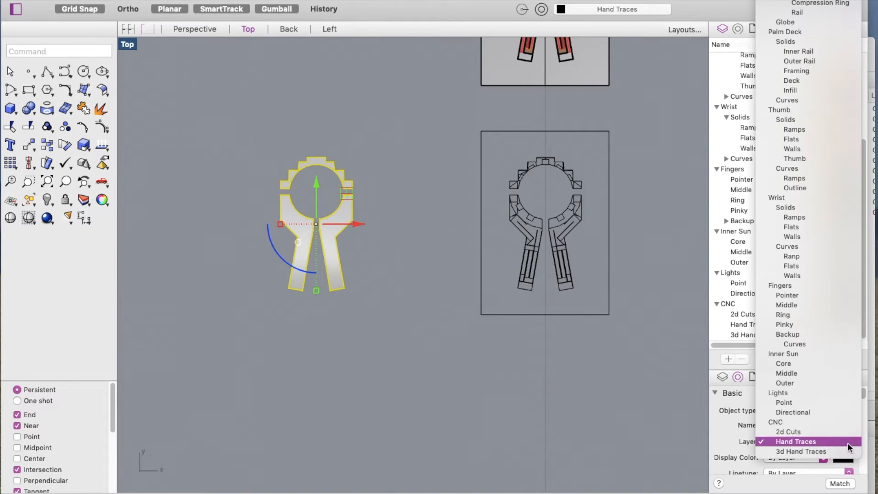
pyautogui.click(808, 451)
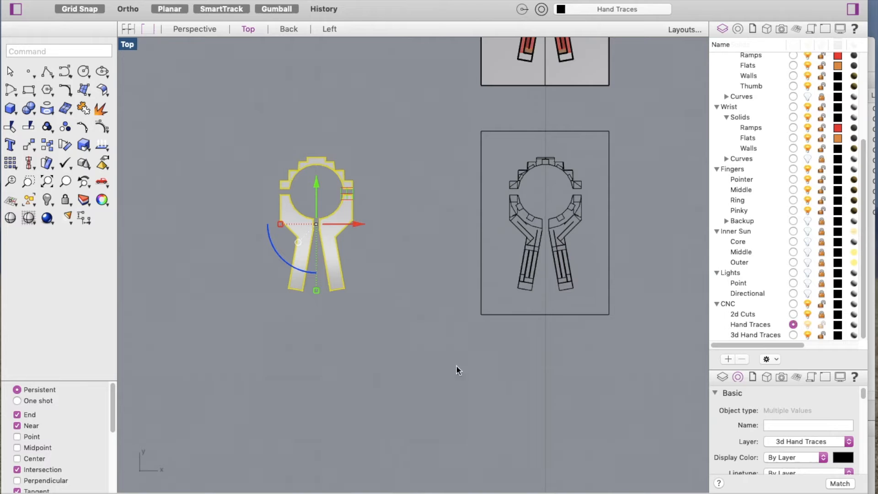
pyautogui.click(301, 315)
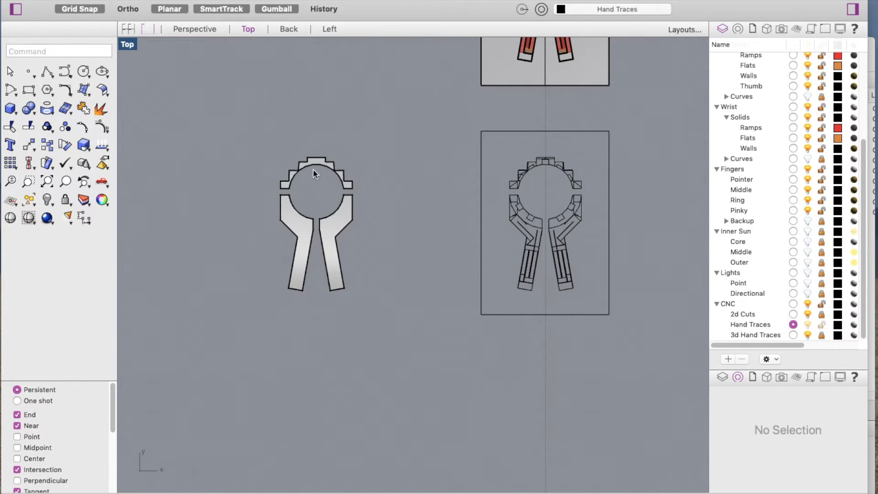
# Select the finger and hand outlines inside the sheet rectangle and place a copy 250' along positive X.
pyautogui.scroll(-3, 245, 300)
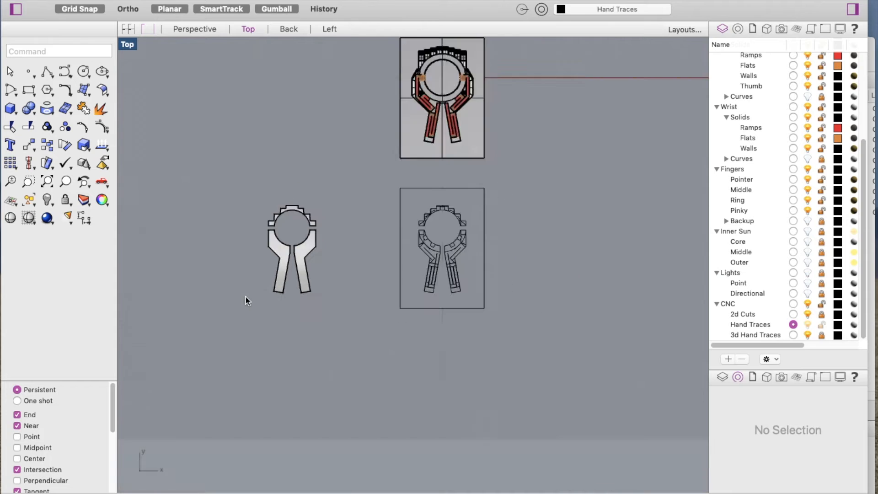
pyautogui.scroll(2, 299, 211)
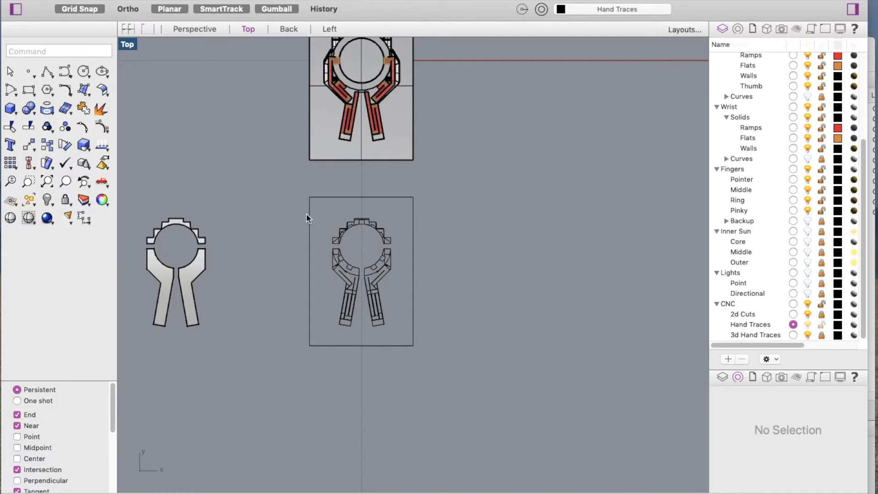
pyautogui.moveTo(290, 182)
pyautogui.mouseDown()
pyautogui.moveTo(388, 347)
pyautogui.moveTo(404, 342)
pyautogui.moveTo(432, 362)
pyautogui.mouseUp()
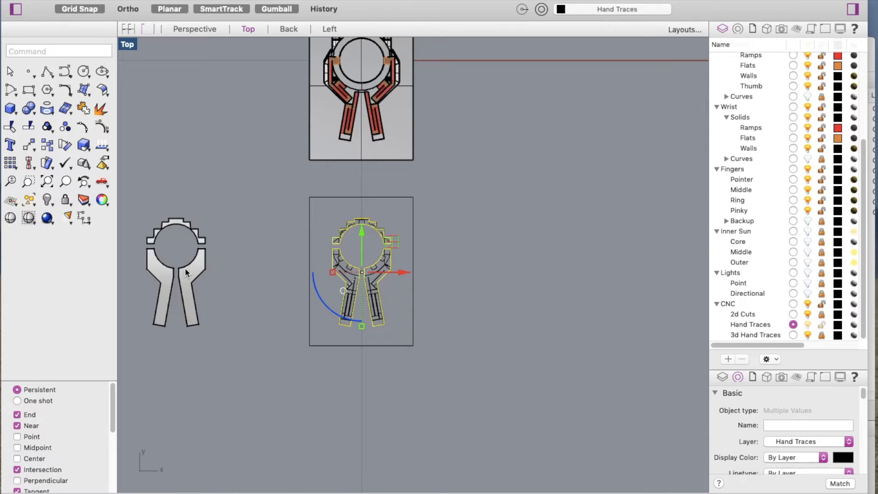
pyautogui.scroll(-3, 503, 266)
pyautogui.scroll(5, 435, 277)
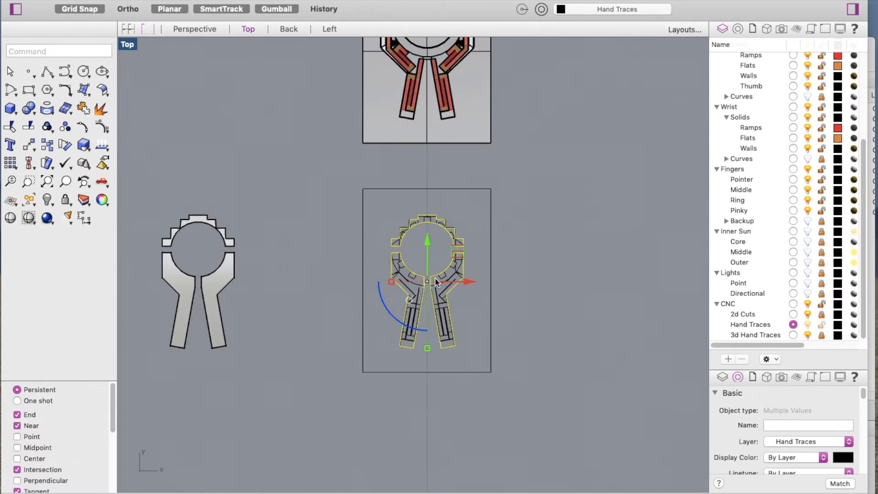
pyautogui.click(467, 282)
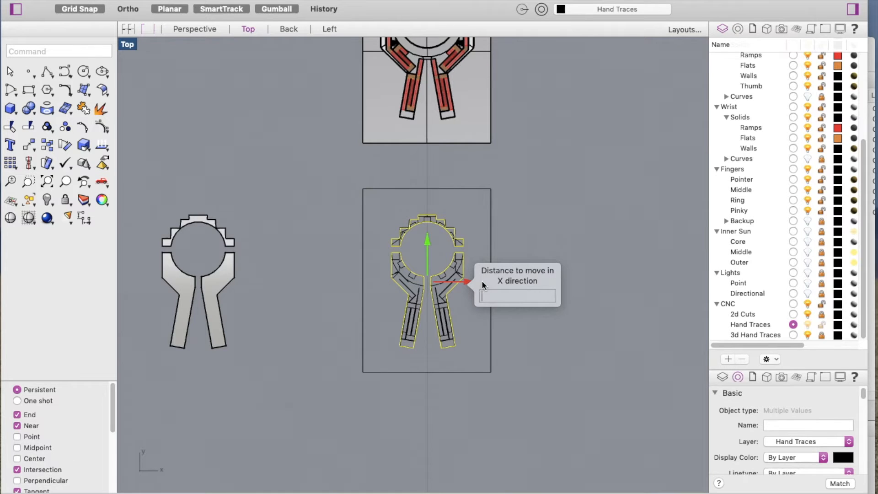
pyautogui.write('250')
pyautogui.press('Return')
pyautogui.scroll(-3, 268, 269)
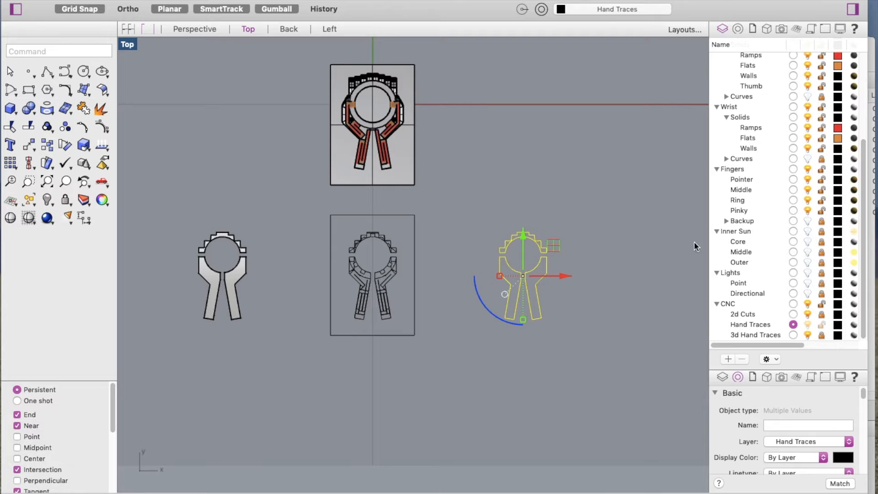
# Open BoxEdit for the newly copied outlines and join their segments into closed curves.
pyautogui.write('Boxedit')
pyautogui.press('Return')
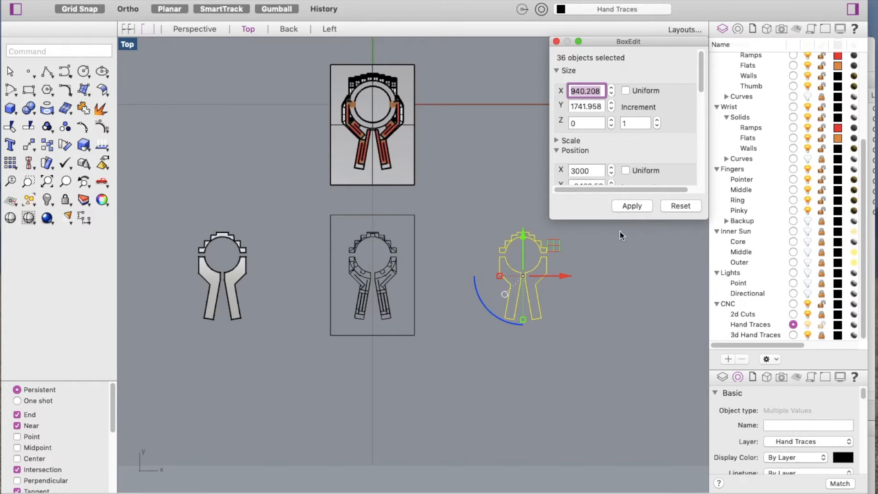
pyautogui.click(546, 300)
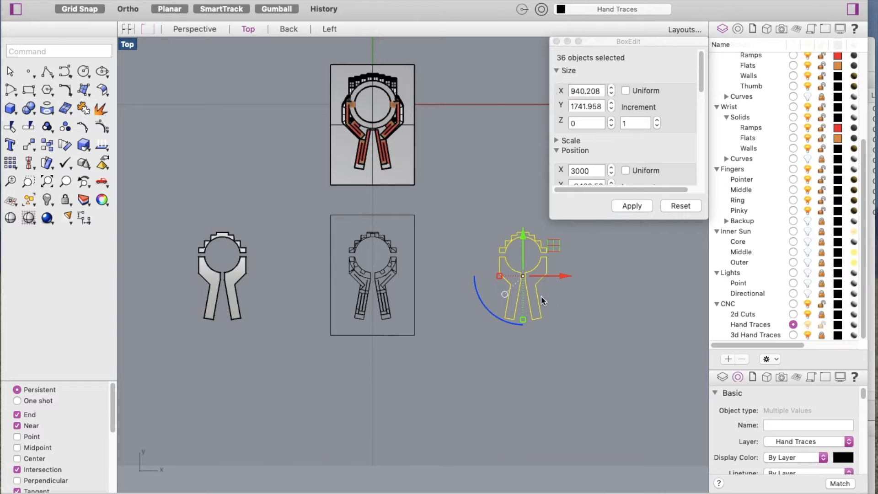
pyautogui.click(481, 207)
pyautogui.moveTo(481, 207); pyautogui.dragTo(565, 356)
pyautogui.click(84, 108)
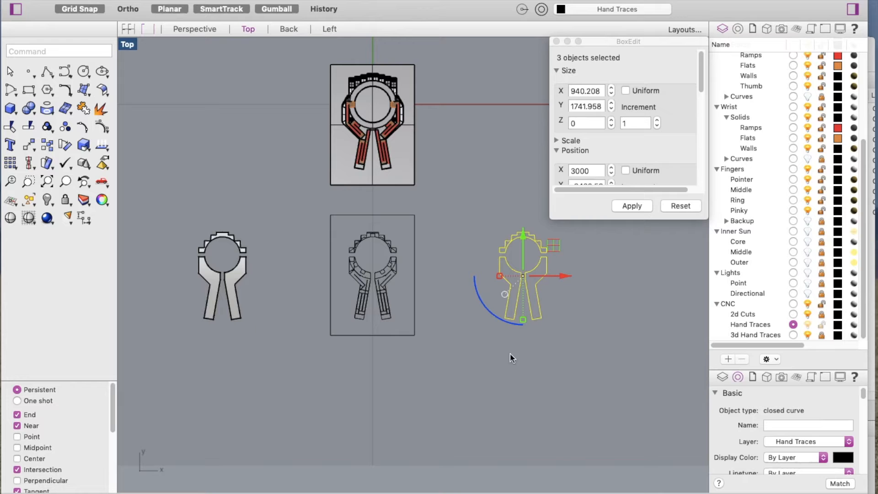
# Examine the copied hand and finger outlines up close, checking each one as a joined curve.
pyautogui.click(591, 329)
pyautogui.scroll(10, 520, 254)
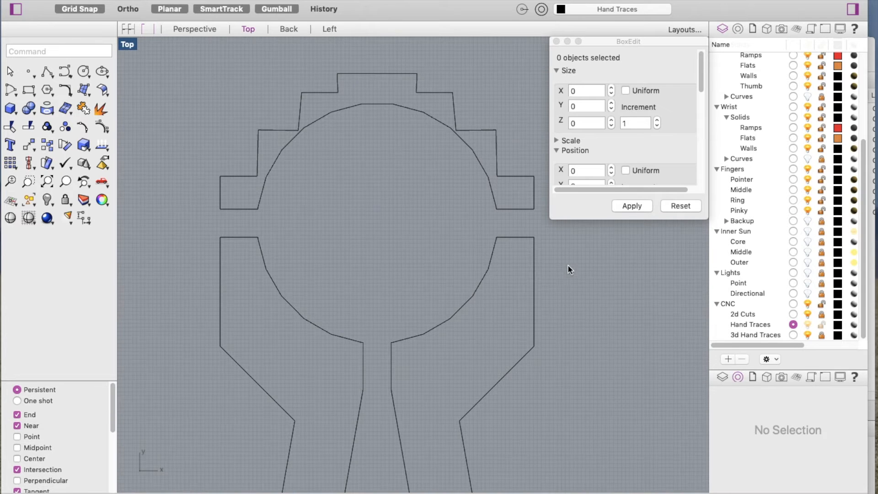
pyautogui.click(465, 301)
pyautogui.click(334, 334)
pyautogui.click(264, 184)
pyautogui.scroll(-5, 268, 188)
pyautogui.click(387, 260)
pyautogui.scroll(-5, 385, 251)
# Select the three copied hand and finger outlines and set their Z position to 250 in BoxEdit.
pyautogui.moveTo(294, 181); pyautogui.dragTo(439, 350)
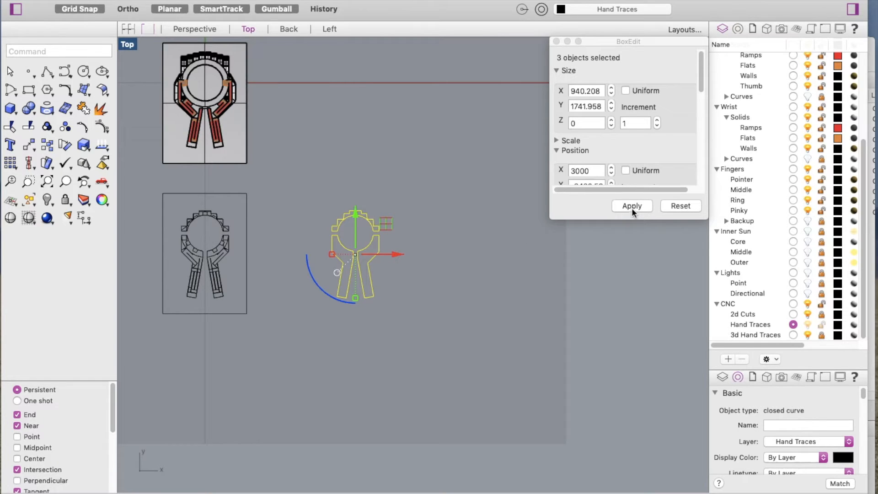
pyautogui.scroll(-3, 659, 165)
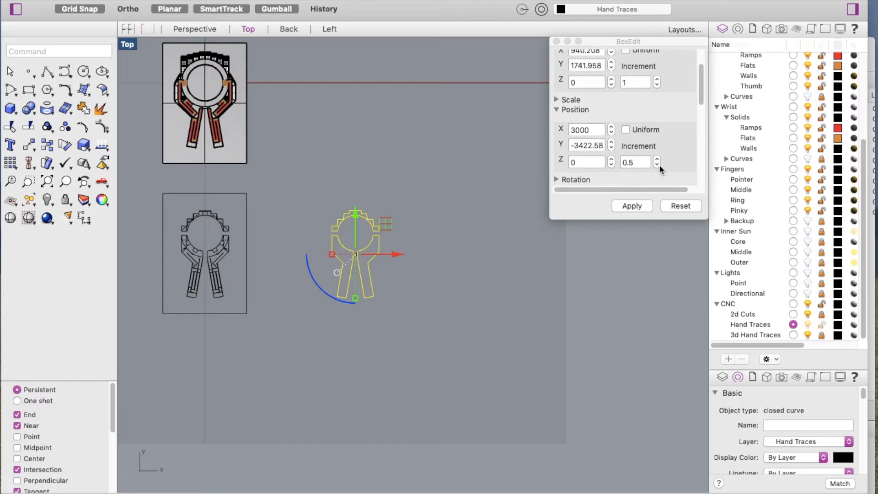
pyautogui.scroll(3, 635, 111)
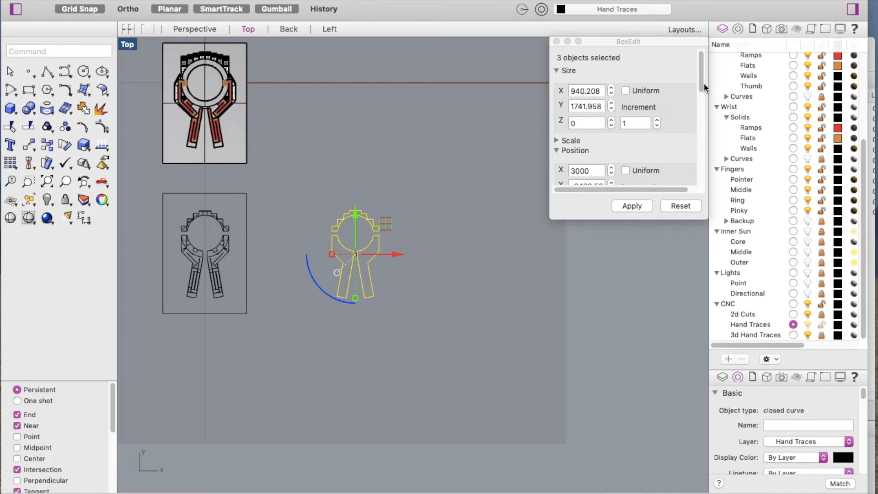
pyautogui.moveTo(703, 84); pyautogui.dragTo(699, 111)
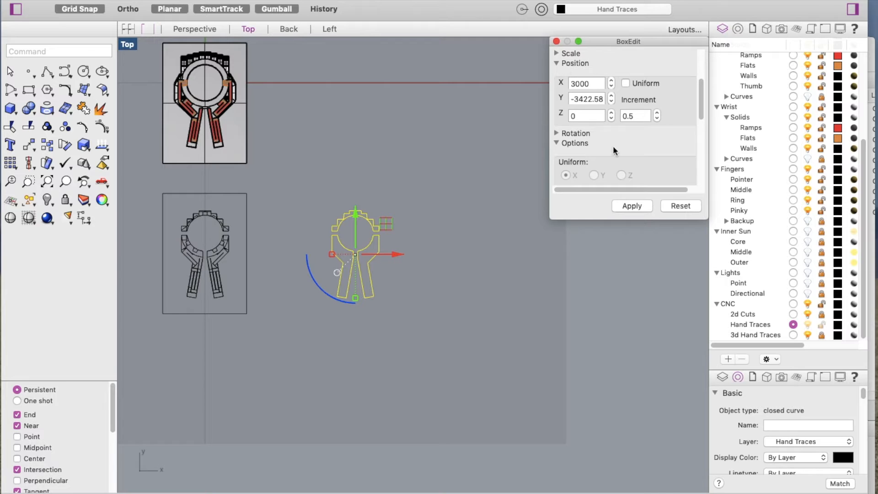
pyautogui.click(581, 117)
pyautogui.moveTo(578, 118); pyautogui.dragTo(559, 119)
pyautogui.write('250')
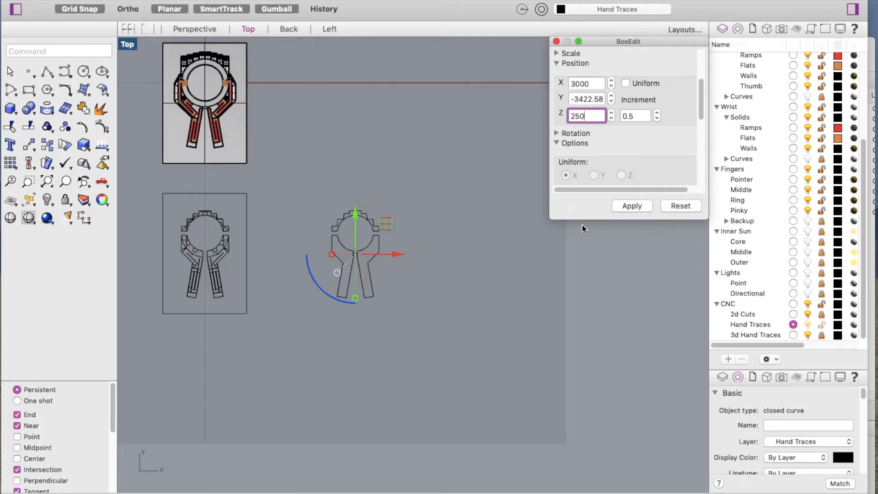
pyautogui.press('Return')
pyautogui.click(633, 205)
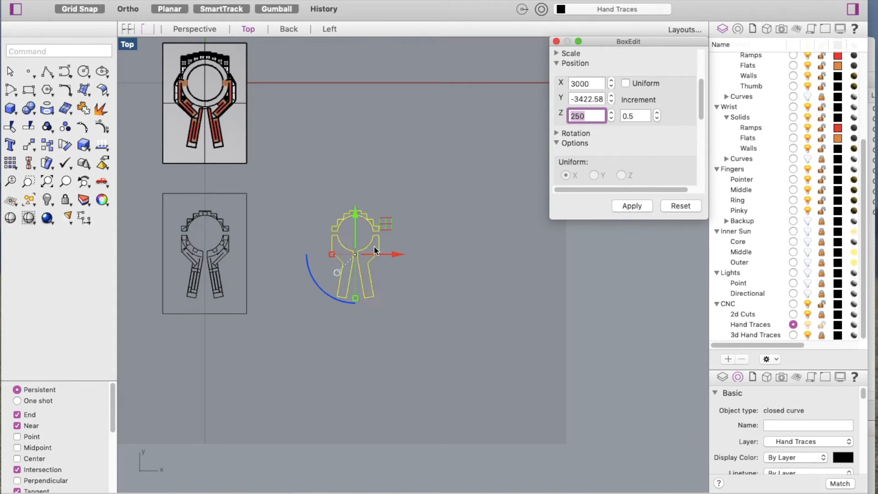
# Check the raised outlines' height in the Back view, then set their Z position back to 0.
pyautogui.click(292, 30)
pyautogui.scroll(10, 283, 270)
pyautogui.scroll(3, 345, 225)
pyautogui.scroll(-3, 417, 227)
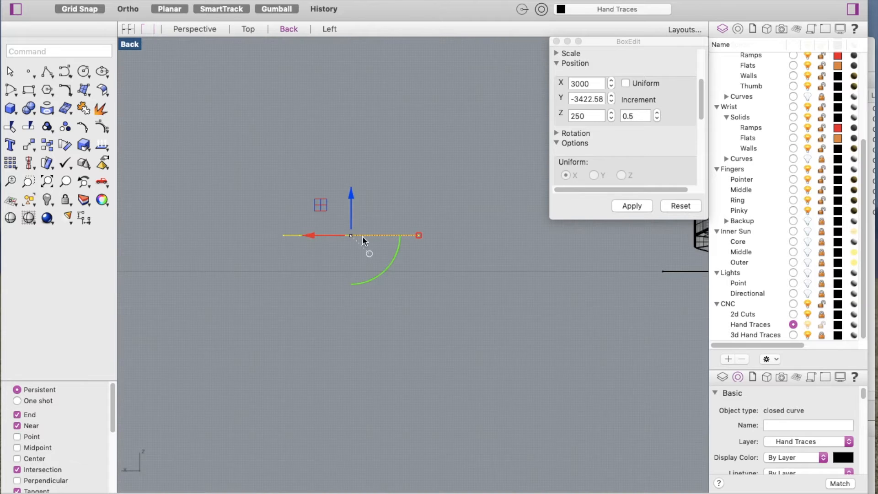
pyautogui.scroll(3, 348, 241)
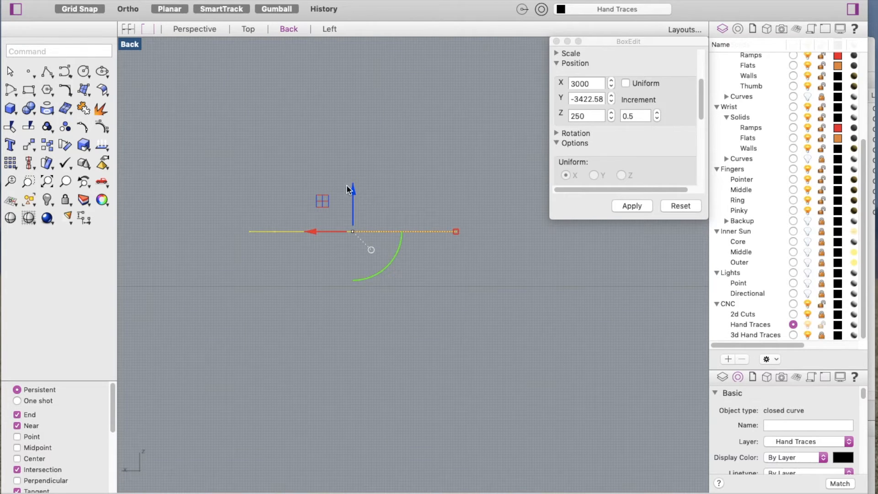
pyautogui.click(594, 116)
pyautogui.click(570, 116)
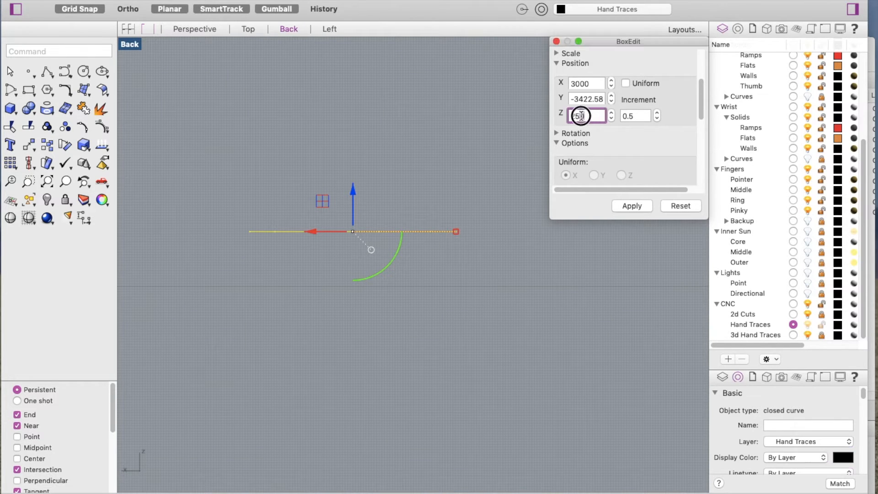
pyautogui.write('0')
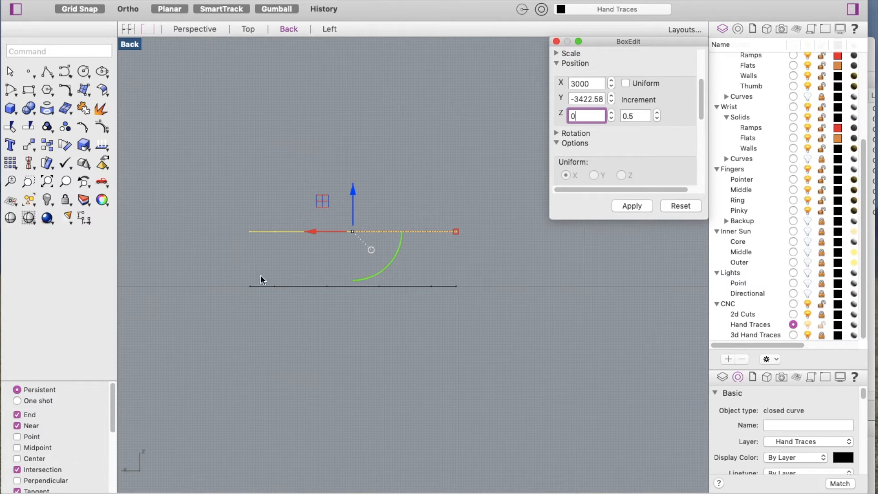
pyautogui.click(631, 206)
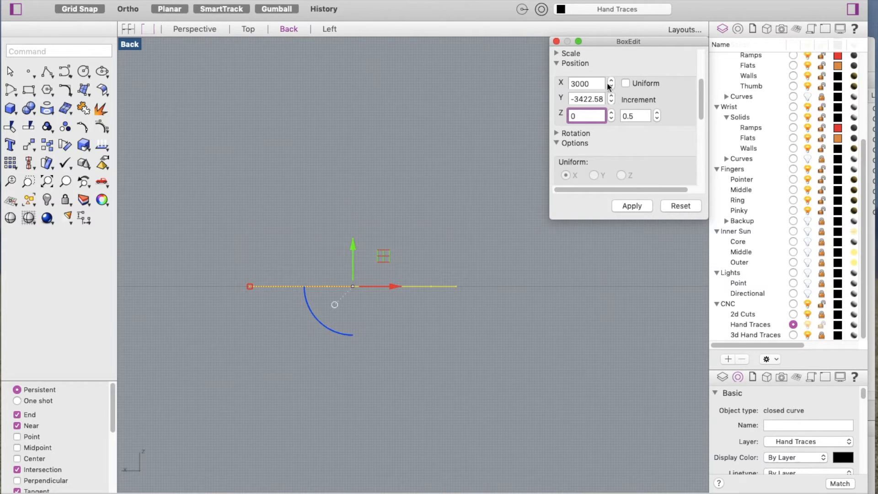
# Compare the BoxEdit positions of the copied outlines and those inside the sheet rectangle in the top view.
pyautogui.click(248, 29)
pyautogui.scroll(-4, 488, 267)
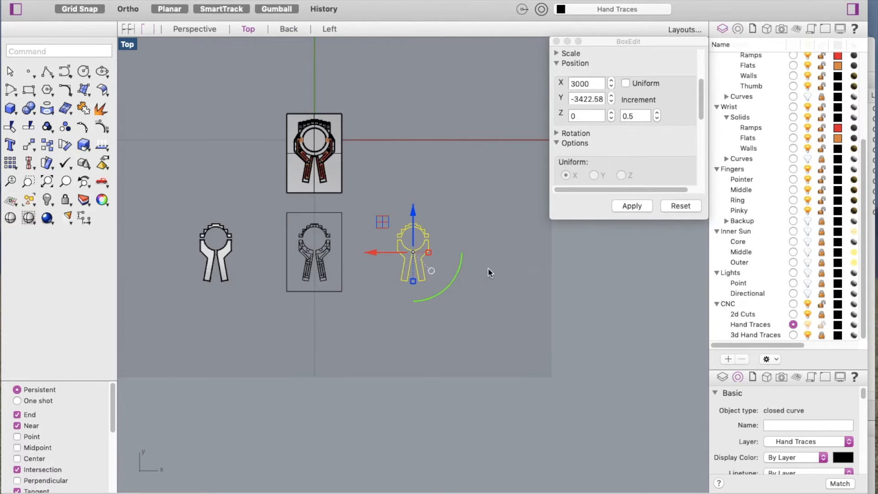
pyautogui.scroll(3, 304, 242)
pyautogui.scroll(2, 301, 243)
pyautogui.scroll(-2, 301, 243)
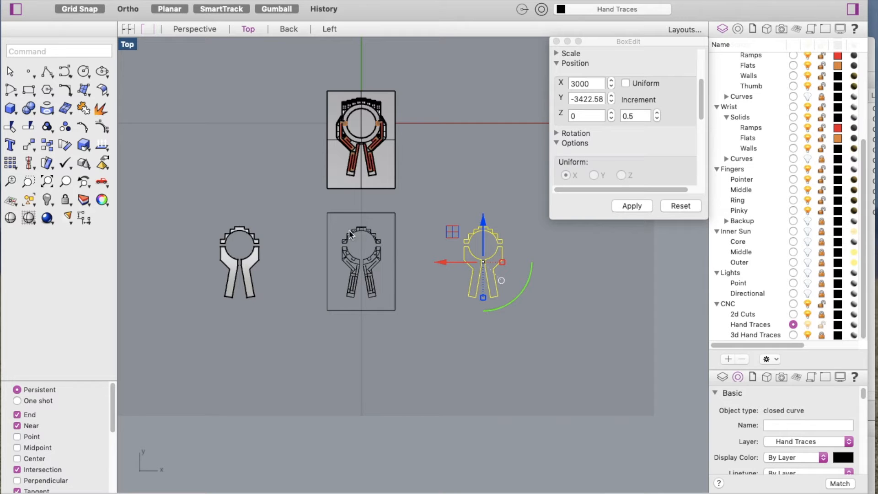
pyautogui.click(593, 273)
pyautogui.moveTo(459, 216); pyautogui.dragTo(508, 315)
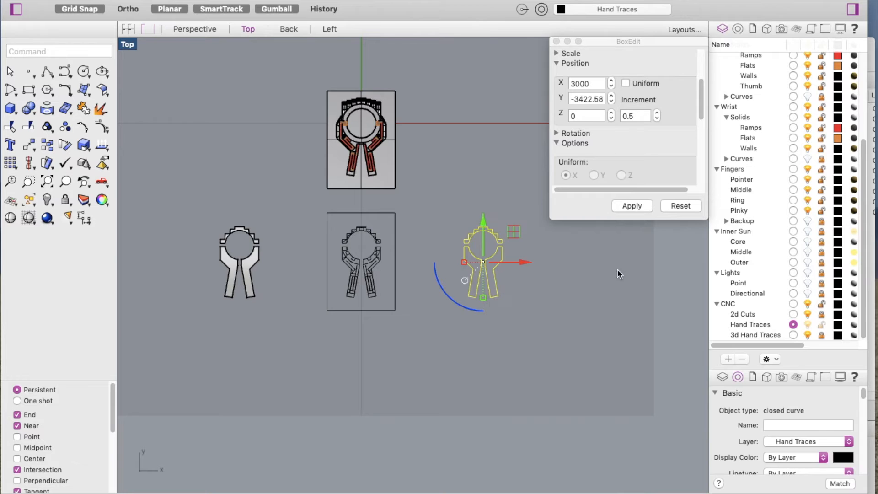
pyautogui.click(603, 322)
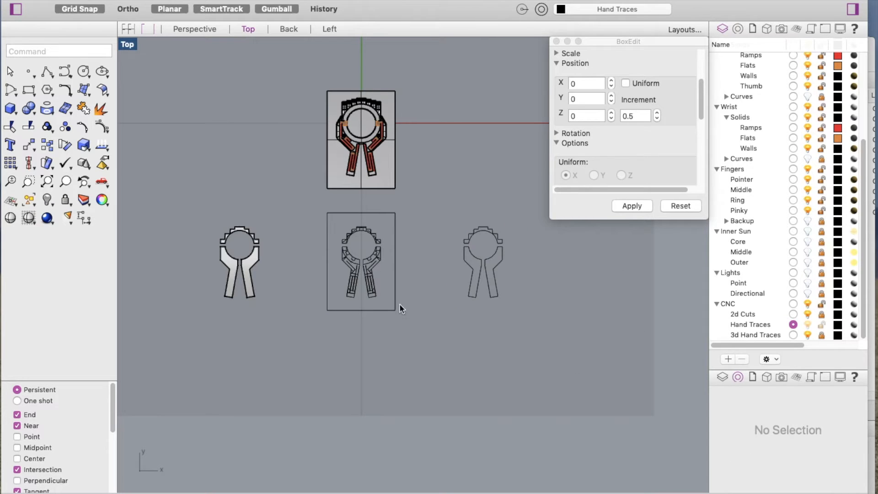
pyautogui.moveTo(303, 202); pyautogui.dragTo(418, 317)
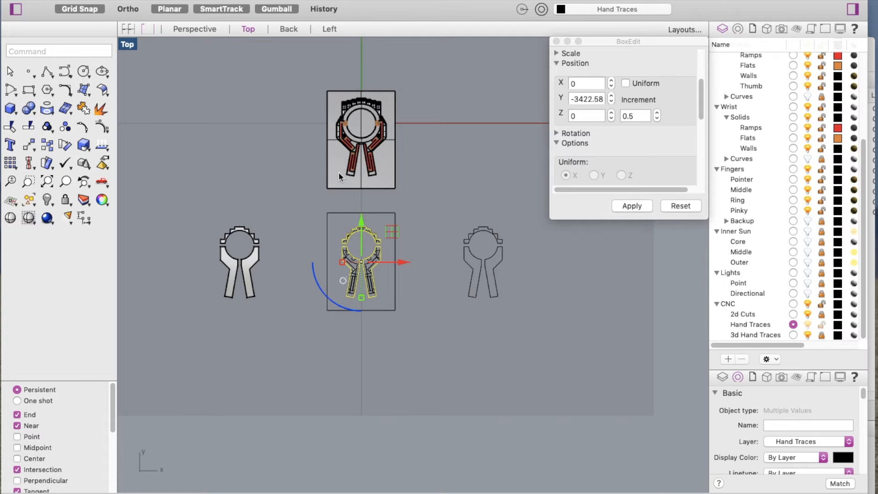
pyautogui.click(427, 204)
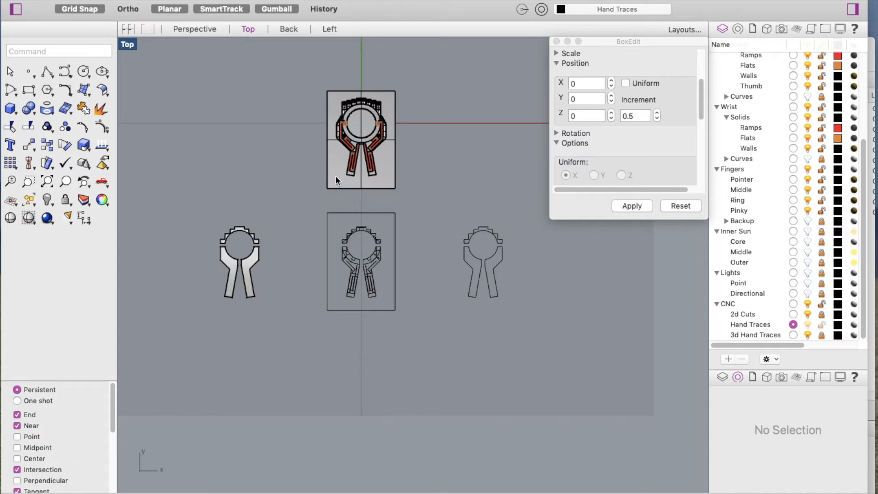
# Select the hand and finger outlines inside the sheet rectangle, set their Z position to 12 and check the applied value.
pyautogui.scroll(3, 351, 179)
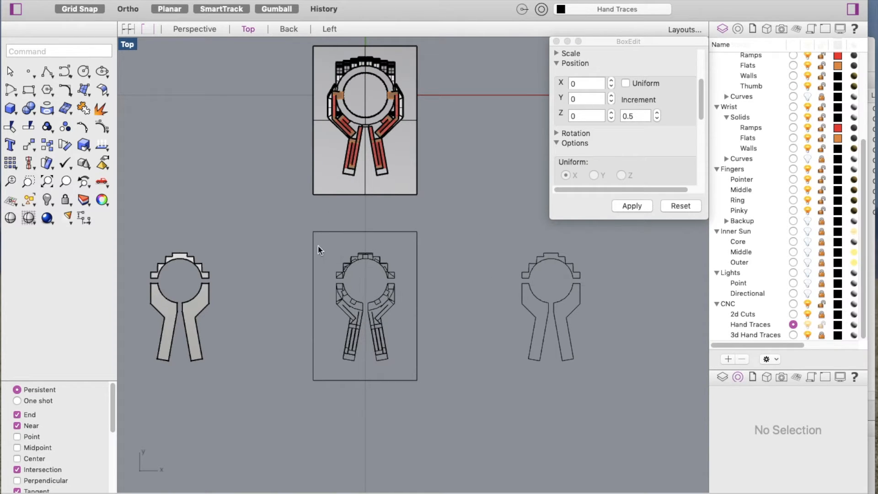
pyautogui.moveTo(294, 222); pyautogui.dragTo(433, 386)
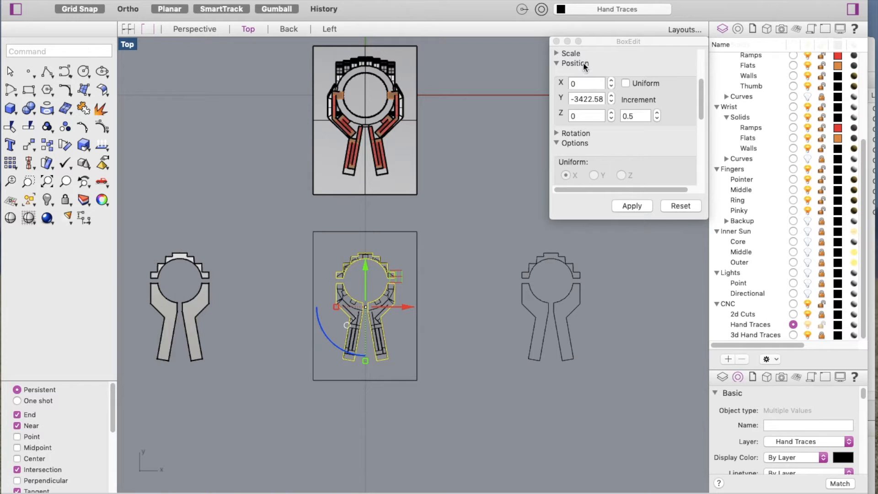
pyautogui.click(585, 116)
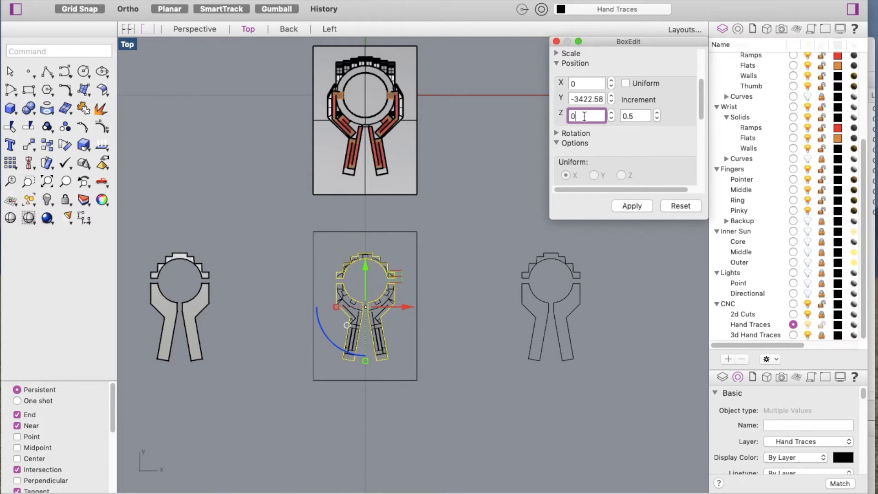
pyautogui.press('BackSpace')
pyautogui.write('12')
pyautogui.click(639, 207)
pyautogui.click(448, 318)
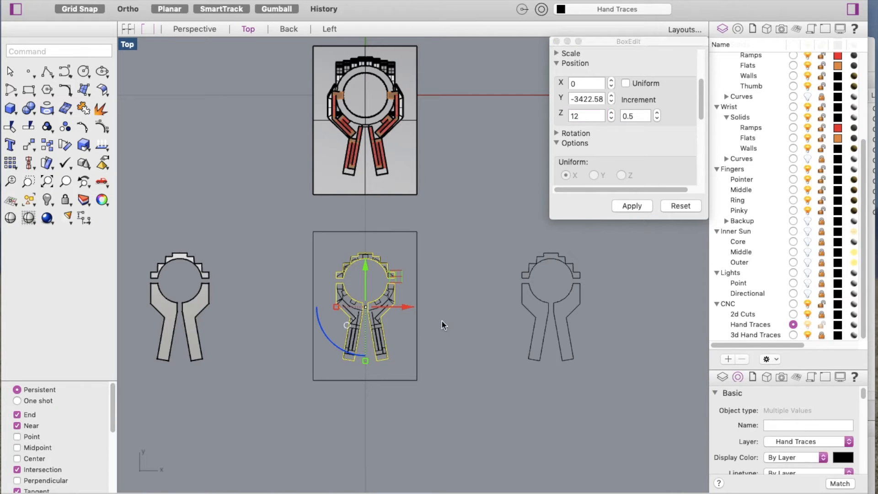
pyautogui.click(481, 300)
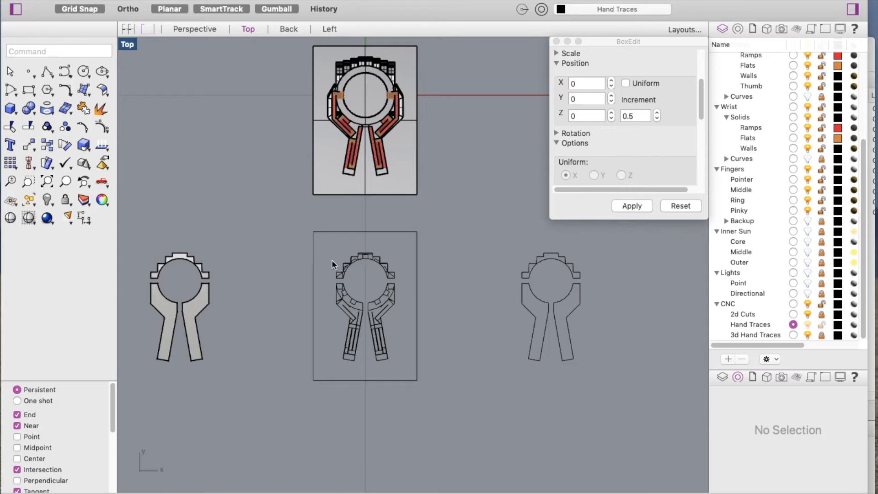
pyautogui.moveTo(306, 230); pyautogui.dragTo(435, 406)
pyautogui.click(481, 345)
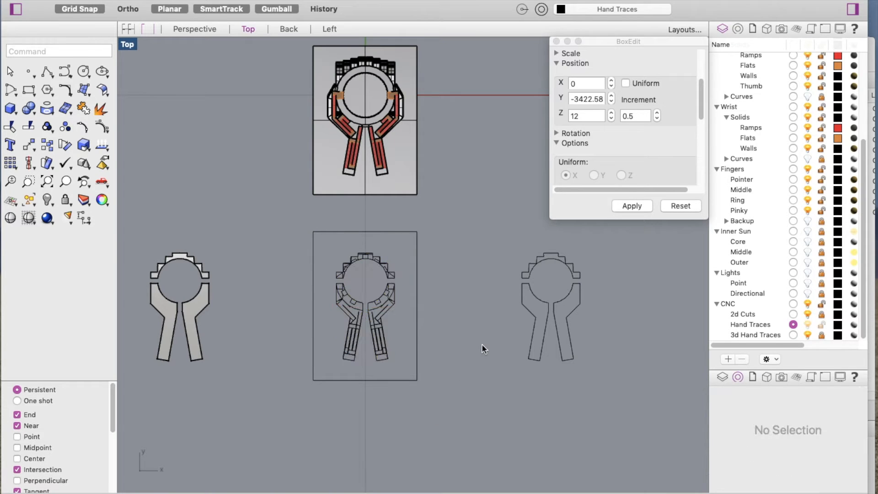
# Make 2d Cuts the current layer, lock Hand Traces, and delete the sheet rectangle with the section curves inside it.
pyautogui.click(793, 314)
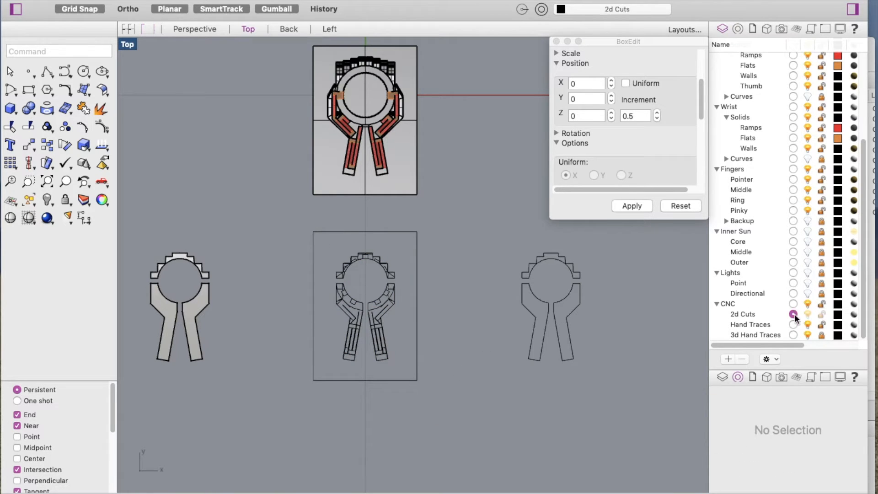
pyautogui.click(821, 324)
pyautogui.moveTo(276, 210); pyautogui.dragTo(459, 408)
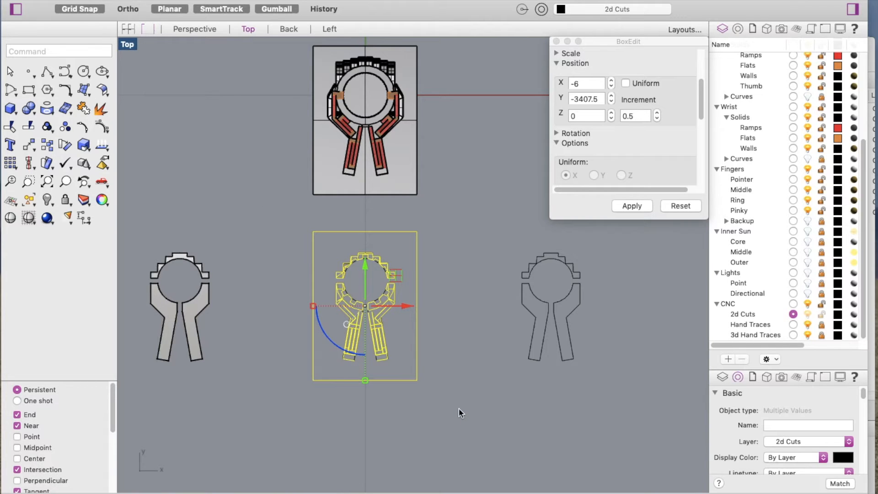
pyautogui.press('Delete')
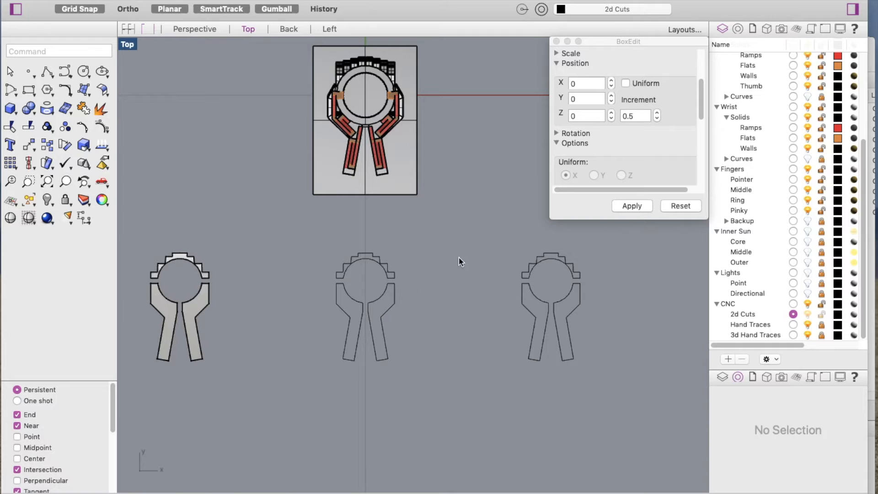
# Select the rectangular sheet surface under the full hand model and set its Z position to 12.
pyautogui.click(405, 170)
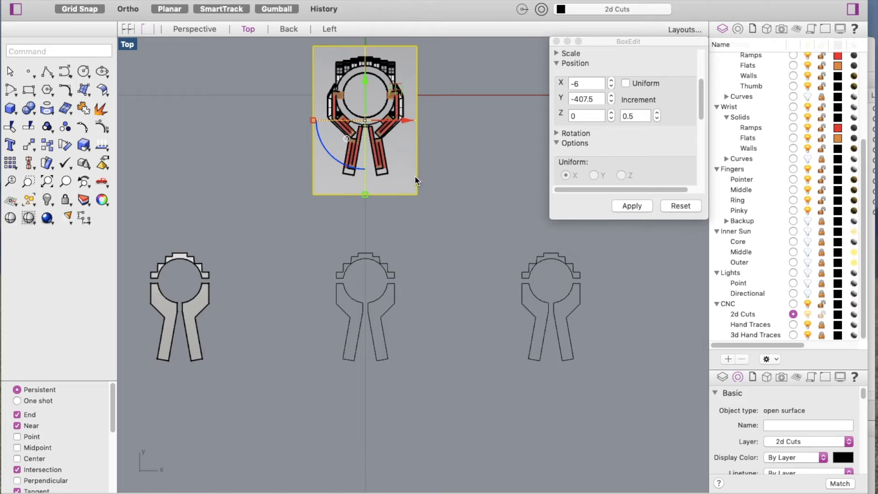
pyautogui.click(578, 118)
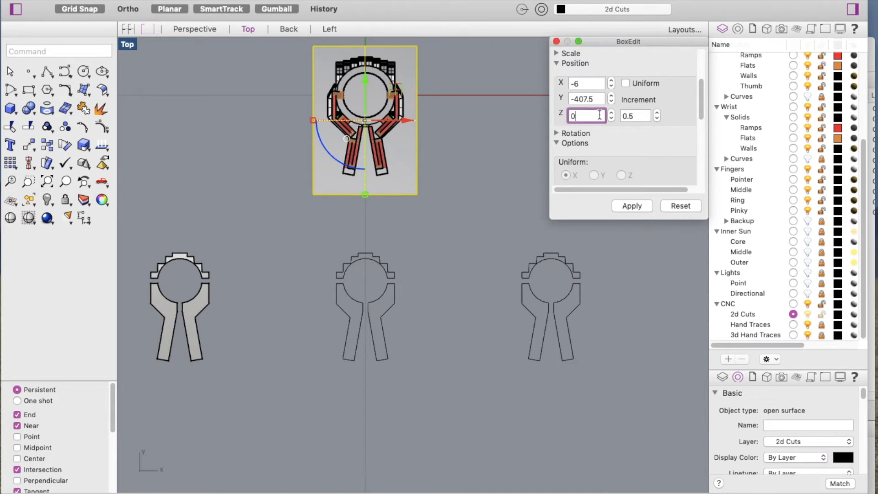
pyautogui.press('BackSpace')
pyautogui.write('12')
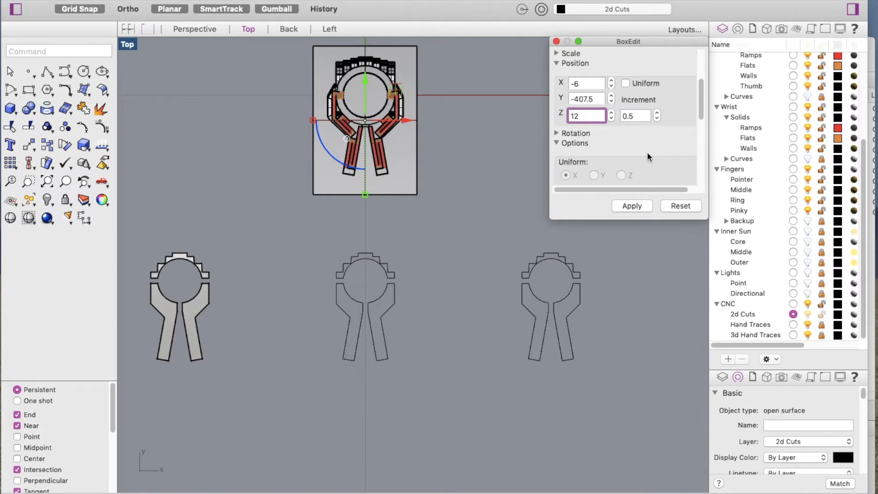
pyautogui.click(635, 206)
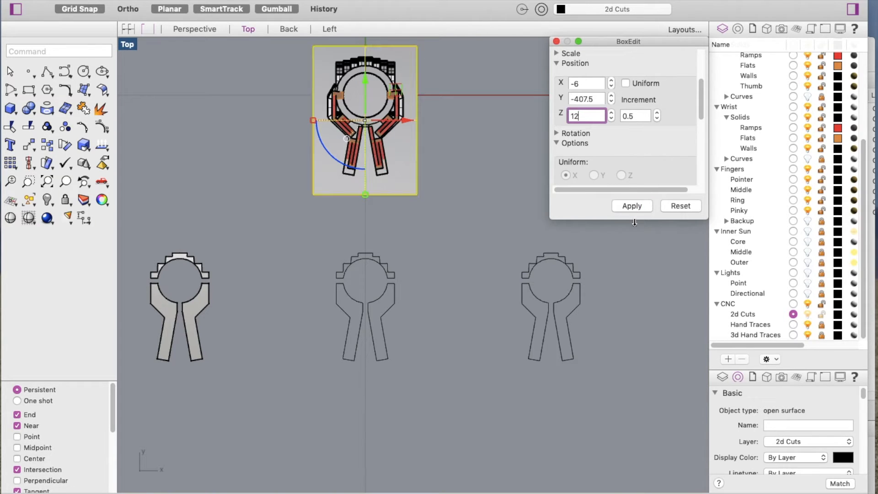
# Select the full hand model together with the rectangular sheet surface for a Section cut.
pyautogui.click(476, 188)
pyautogui.scroll(-8, 428, 241)
pyautogui.scroll(6, 401, 191)
pyautogui.scroll(4, 366, 159)
pyautogui.moveTo(332, 84); pyautogui.dragTo(517, 320)
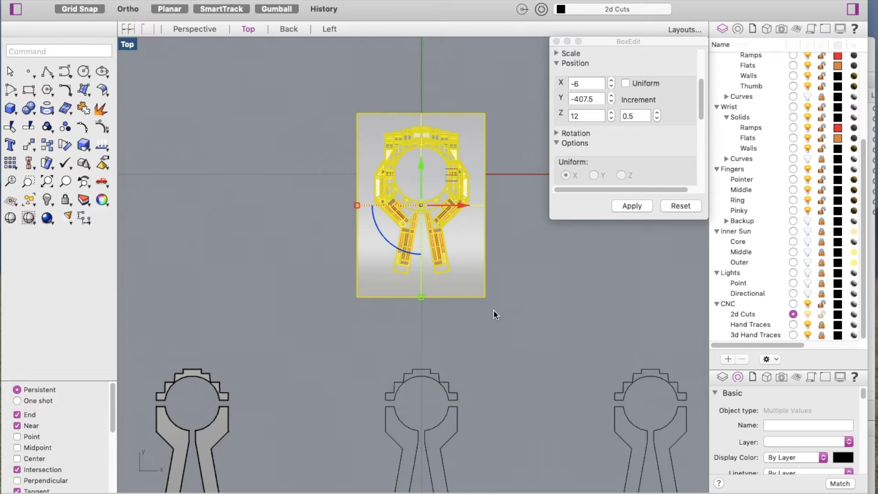
pyautogui.write('Section')
pyautogui.press('Return')
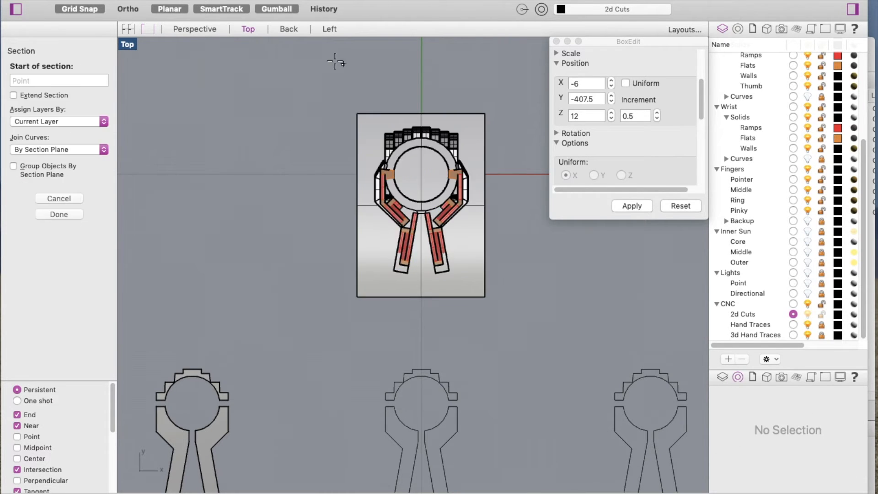
# In the Back view, cut the selected objects with a section line running end to end along the sheet surface.
pyautogui.click(288, 29)
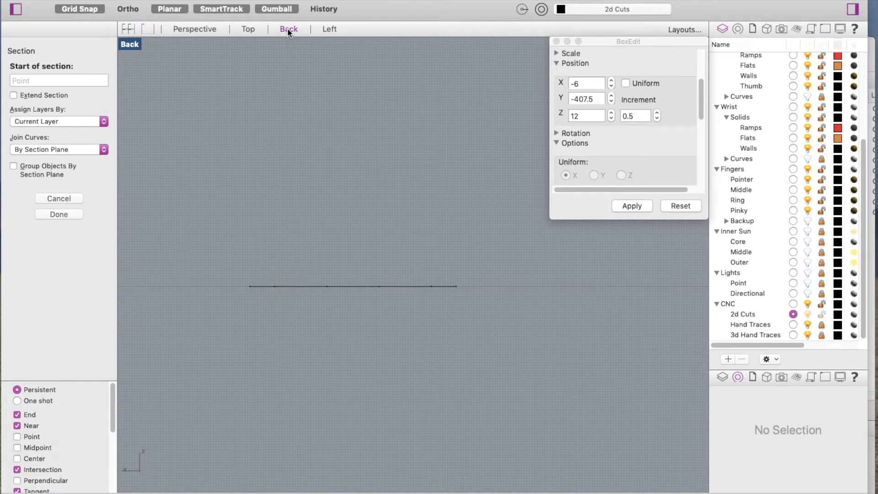
pyautogui.scroll(6, 517, 299)
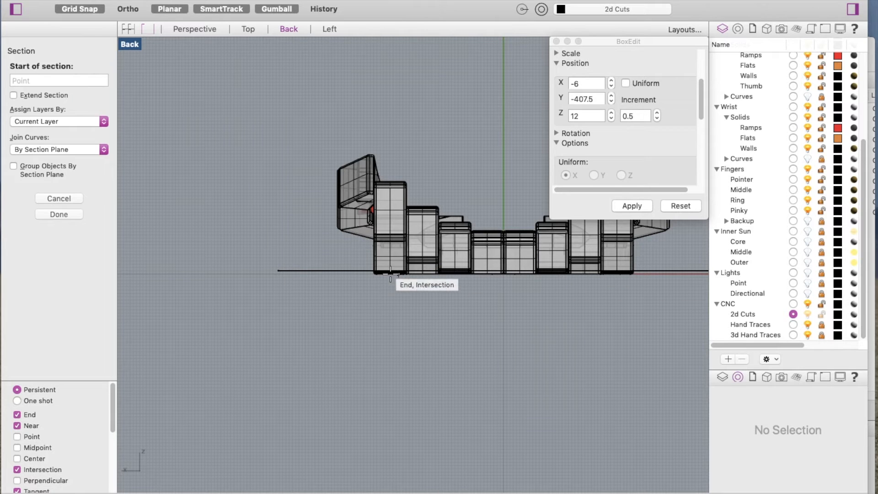
pyautogui.scroll(3, 278, 271)
pyautogui.scroll(-3, 284, 279)
pyautogui.click(289, 288)
pyautogui.scroll(-3, 221, 275)
pyautogui.scroll(5, 491, 277)
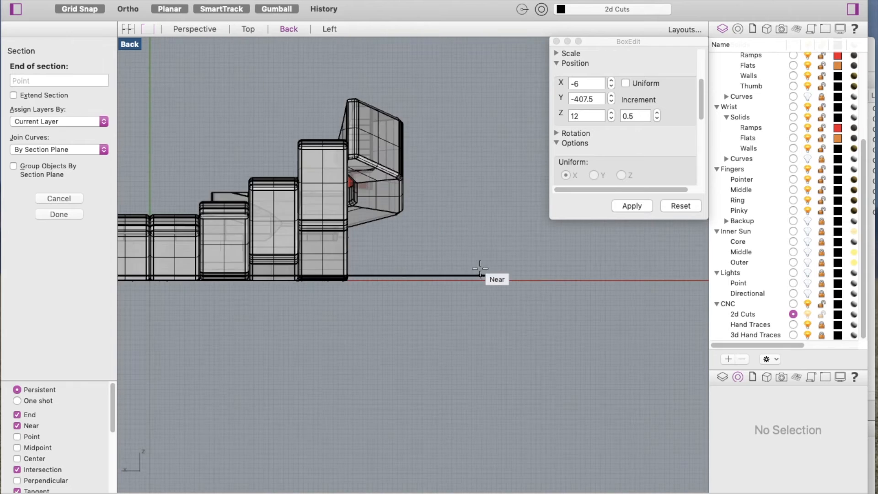
pyautogui.click(495, 280)
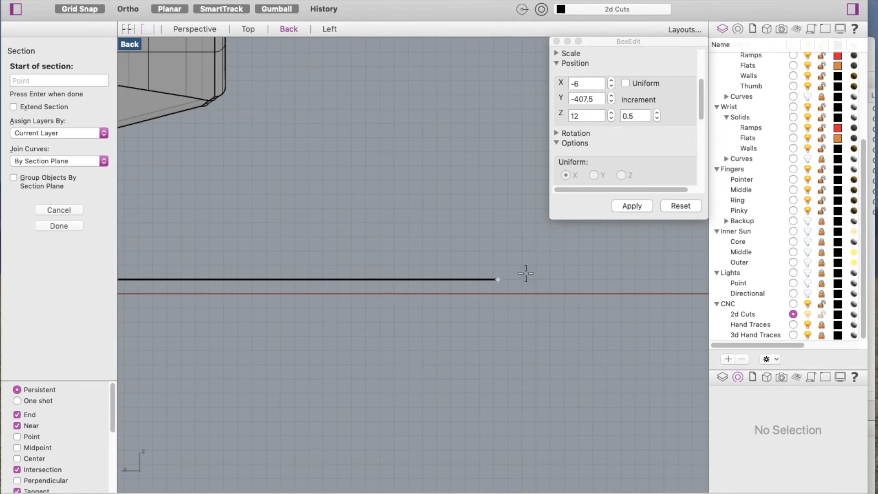
pyautogui.scroll(-5, 524, 273)
pyautogui.press('Return')
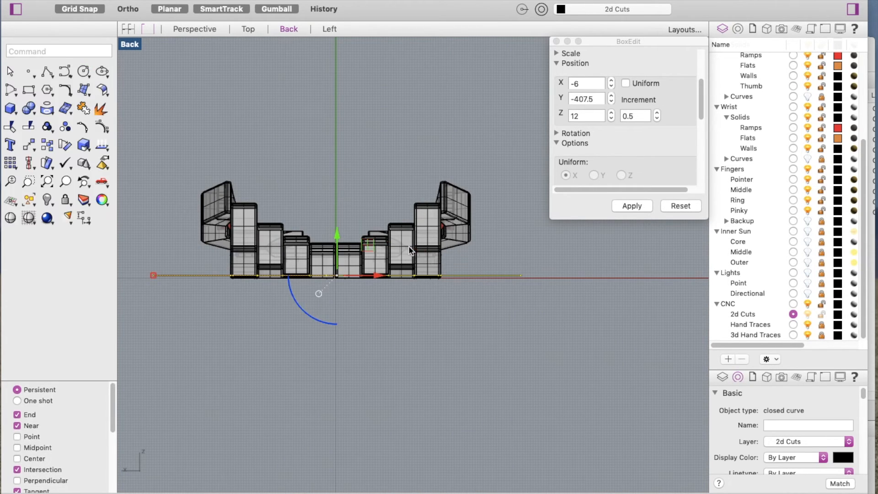
# In the Top view, move the new section curves -250' in the gumball's Z direction, onto the middle hand outlines.
pyautogui.click(248, 29)
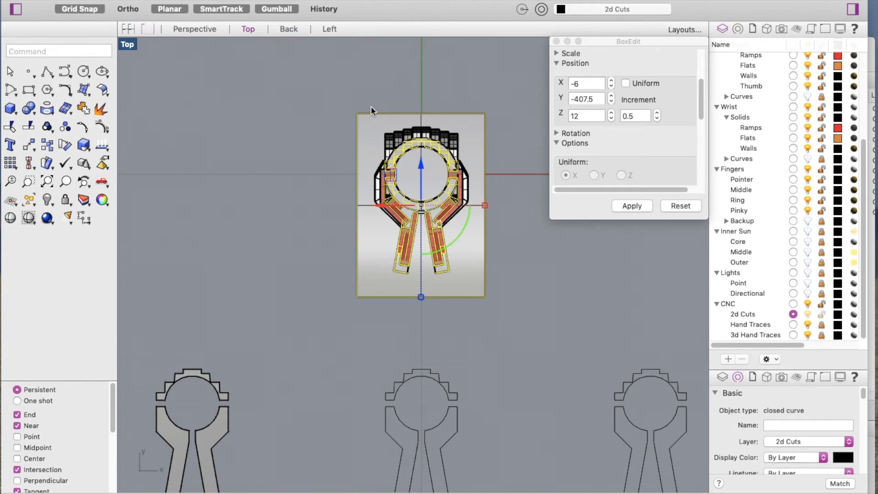
pyautogui.scroll(-2, 233, 144)
pyautogui.scroll(2, 324, 197)
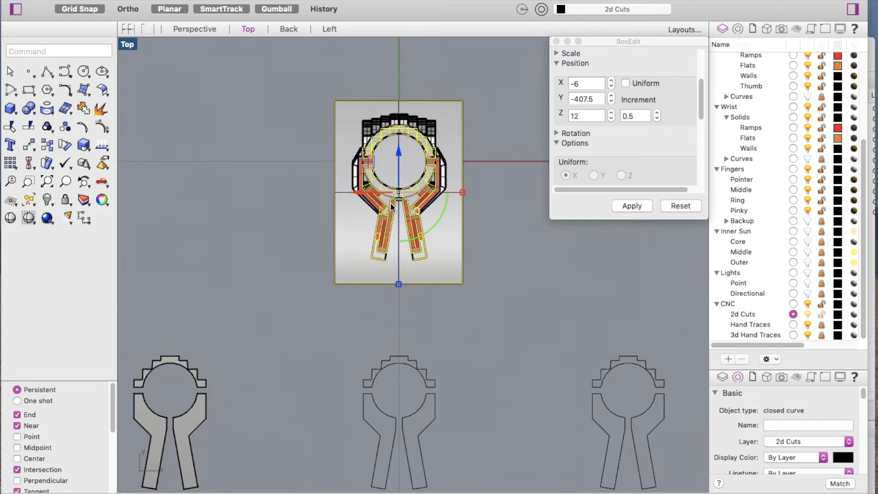
pyautogui.click(399, 155)
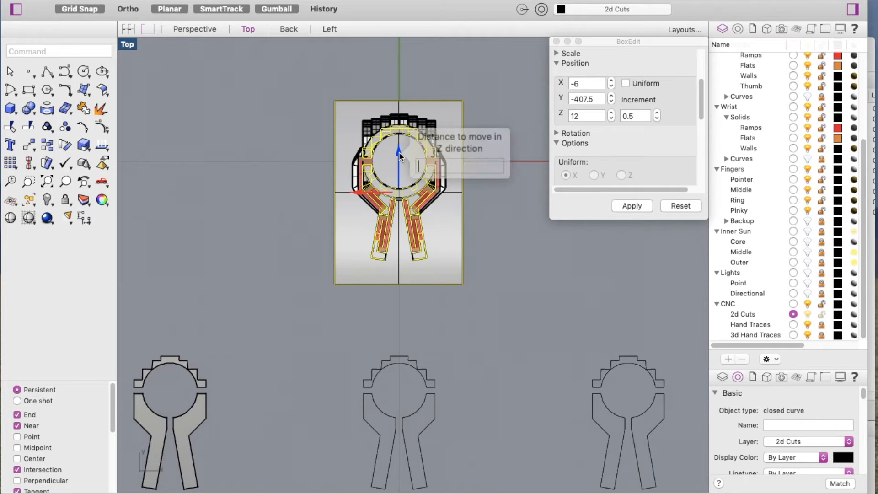
pyautogui.write('-250')
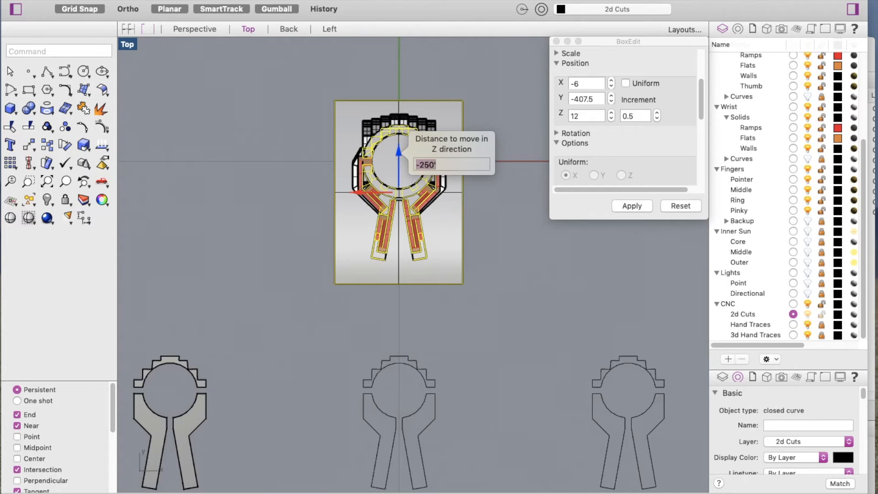
pyautogui.press('Return')
pyautogui.scroll(-3, 393, 184)
pyautogui.scroll(3, 457, 114)
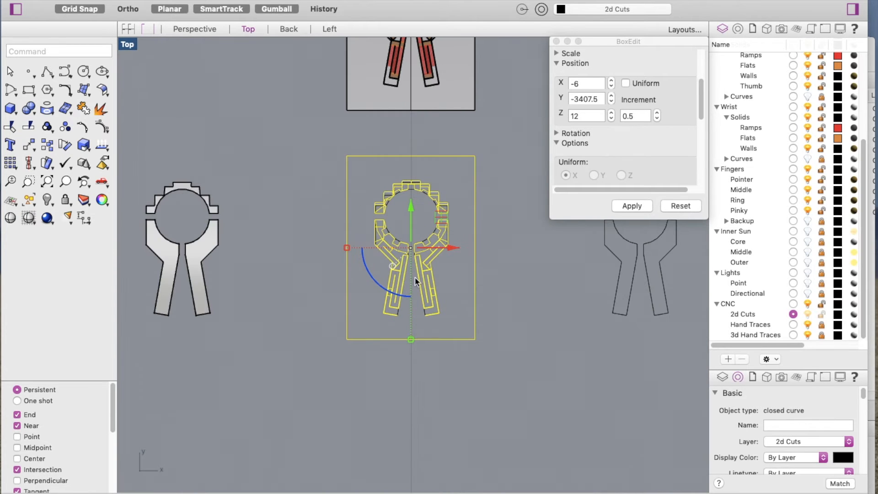
# Make Hand Traces the current layer and lock the 2d Cuts layer.
pyautogui.scroll(5, 434, 247)
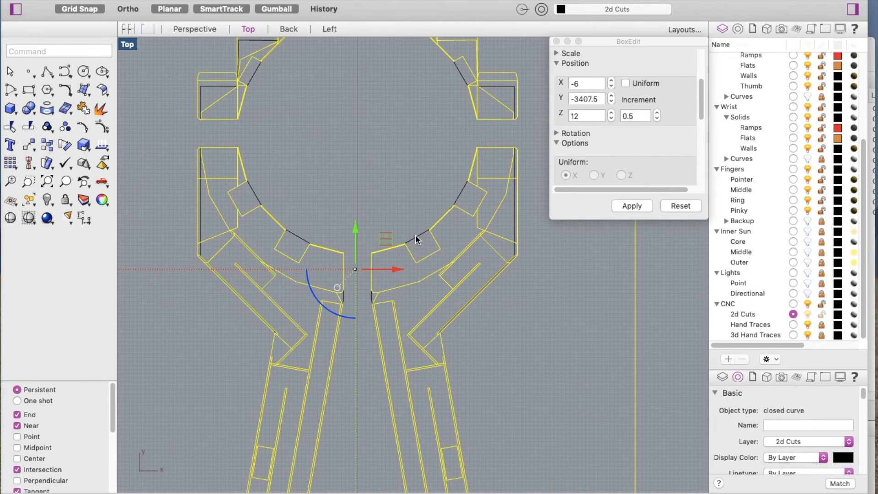
pyautogui.scroll(-3, 415, 240)
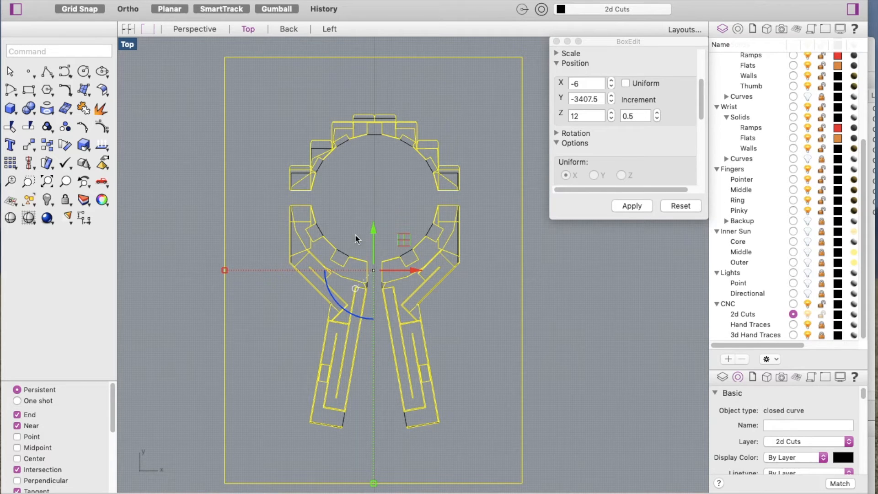
pyautogui.scroll(-2, 347, 210)
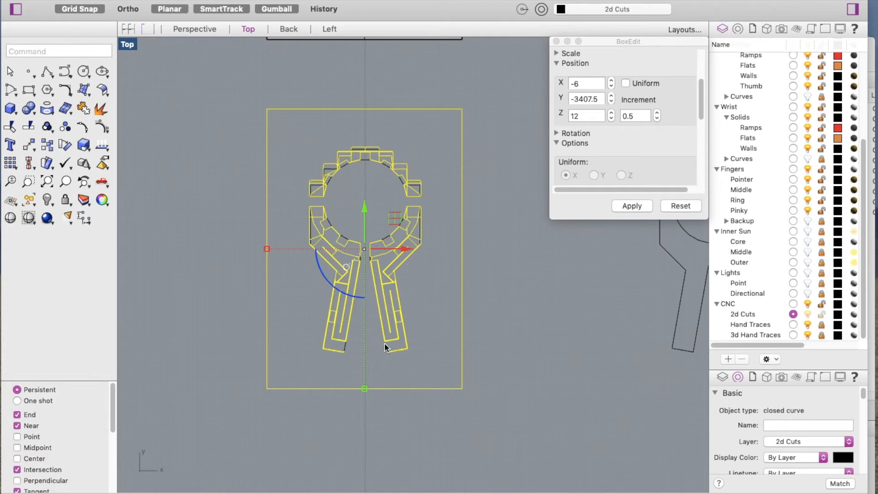
pyautogui.scroll(4, 388, 347)
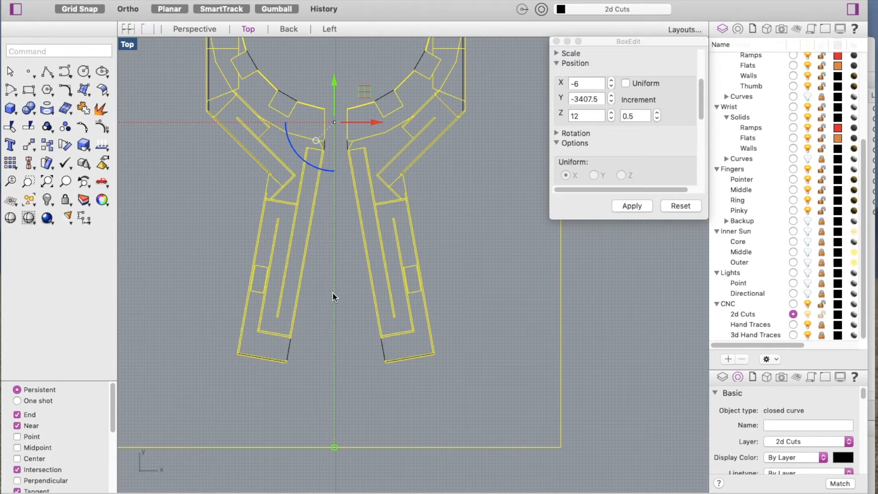
pyautogui.scroll(-6, 328, 290)
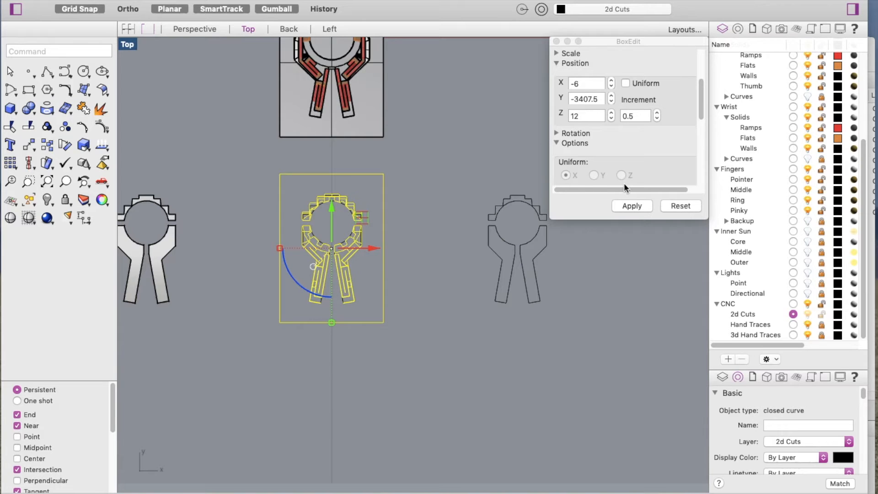
pyautogui.click(792, 324)
pyautogui.click(821, 314)
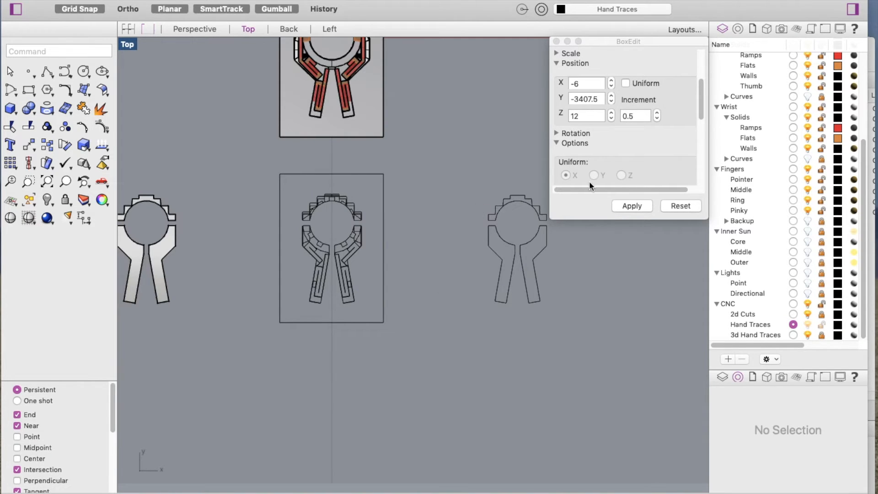
# Select the hand and finger outlines inside the sheet rectangle and examine how closely they follow the section curves.
pyautogui.moveTo(253, 169); pyautogui.dragTo(417, 356)
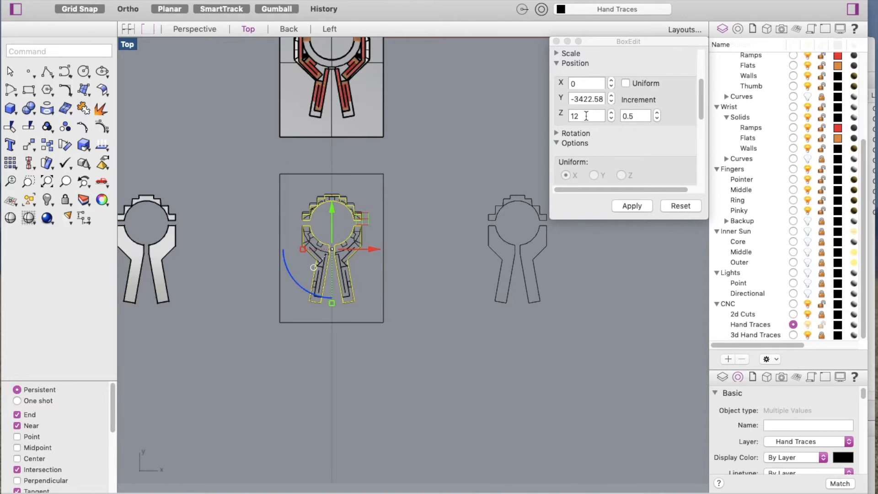
pyautogui.scroll(3, 351, 237)
pyautogui.scroll(10, 351, 237)
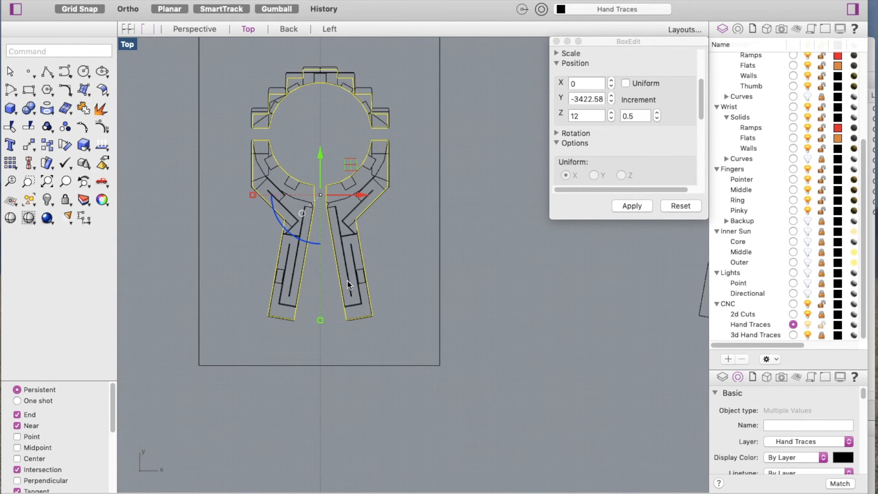
pyautogui.scroll(5, 357, 364)
pyautogui.scroll(-6, 396, 321)
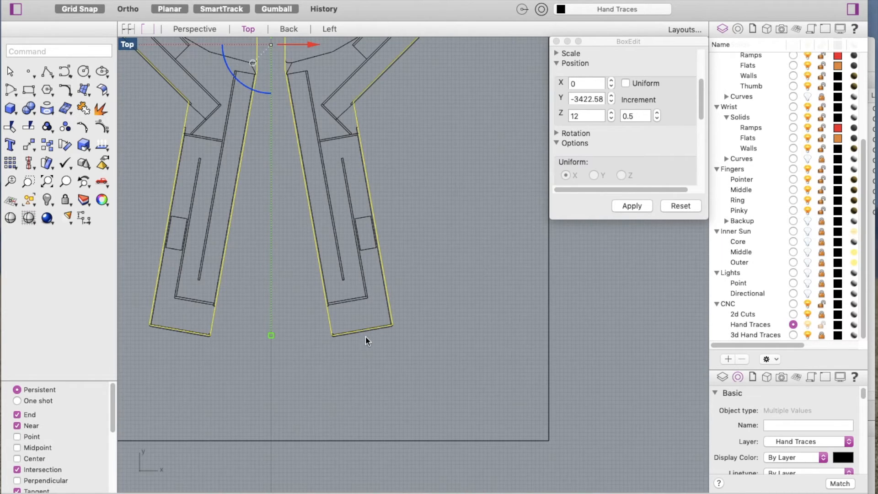
pyautogui.scroll(5, 396, 216)
pyautogui.scroll(-5, 377, 287)
pyautogui.scroll(8, 368, 230)
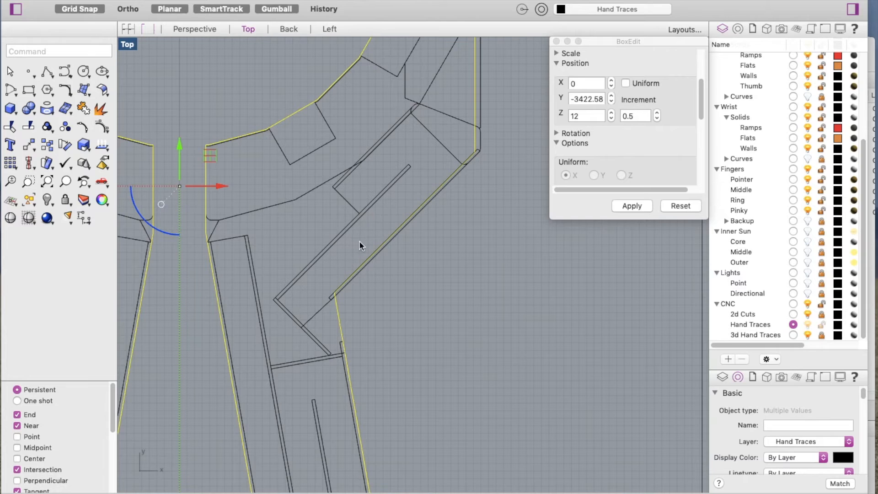
pyautogui.scroll(-6, 263, 307)
pyautogui.scroll(8, 436, 170)
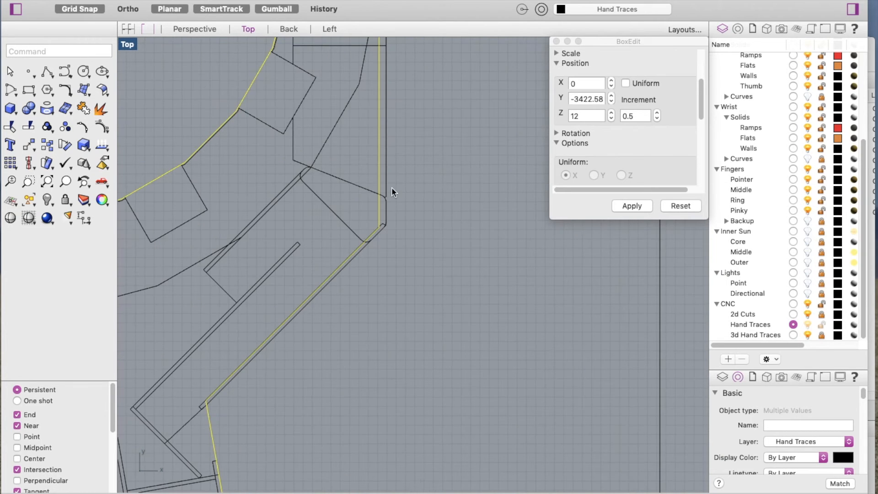
pyautogui.scroll(-8, 379, 209)
pyautogui.scroll(-6, 378, 210)
pyautogui.scroll(5, 378, 200)
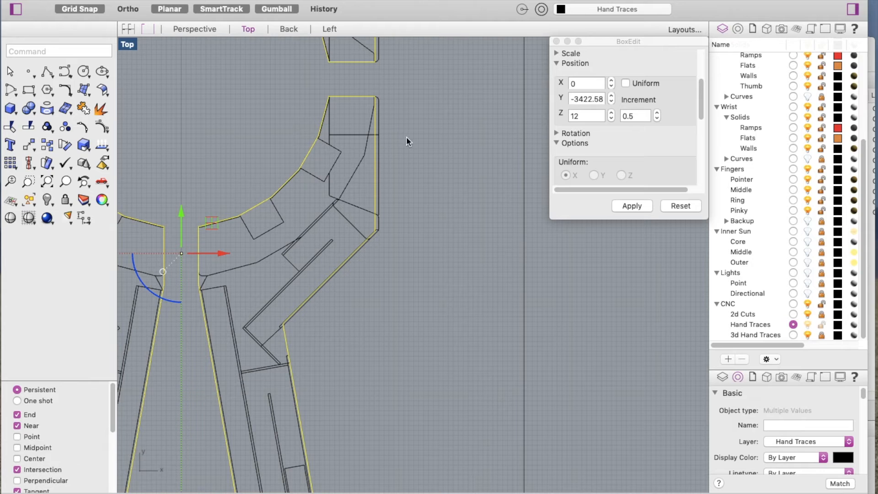
pyautogui.scroll(-6, 443, 144)
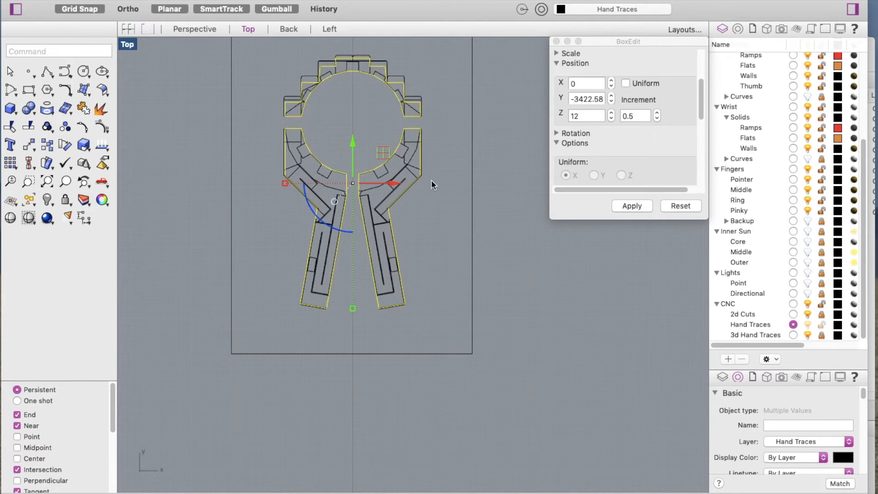
# Delete the traced outline of the left hand half inside the sheet rectangle.
pyautogui.press('Escape')
pyautogui.moveTo(267, 126); pyautogui.dragTo(347, 317)
pyautogui.press('Escape')
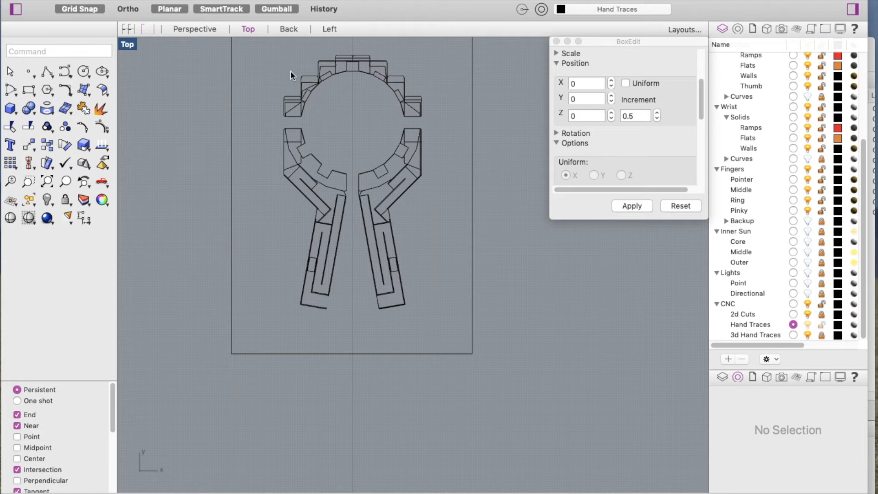
# Turn on the control points of the right hand outline and shift its outer vertical edge onto the section curve.
pyautogui.scroll(2, 437, 134)
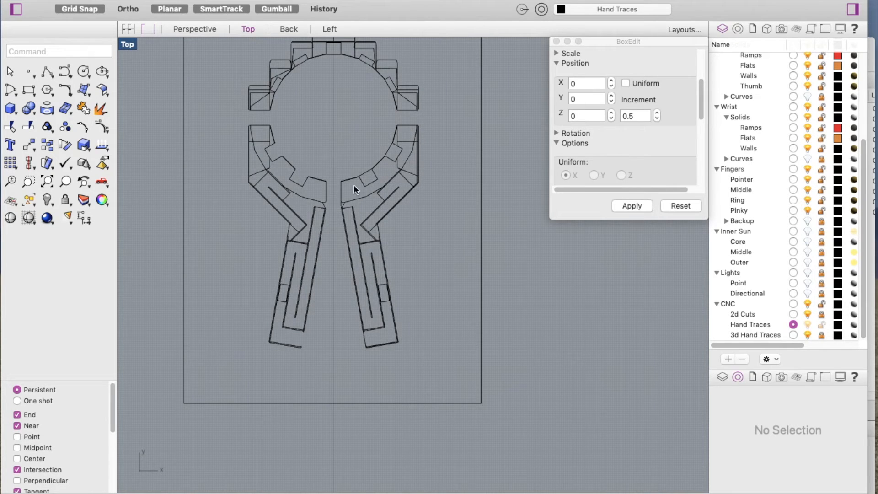
pyautogui.moveTo(327, 117); pyautogui.dragTo(437, 359)
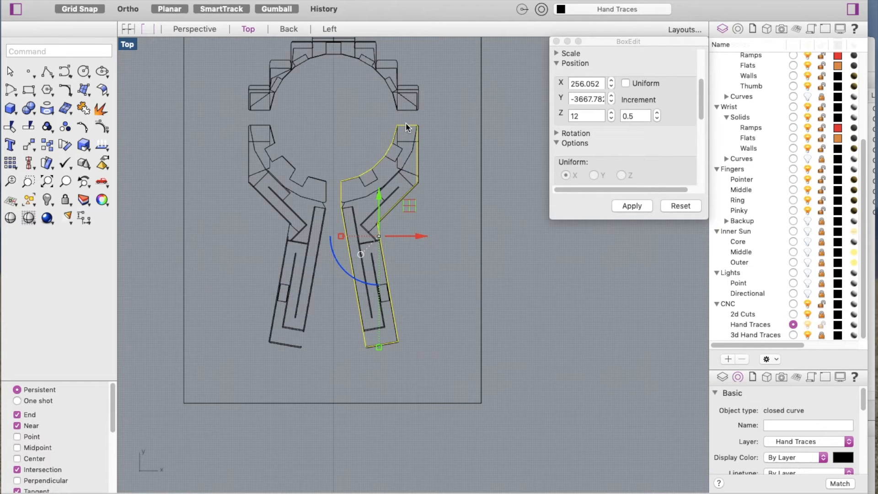
pyautogui.scroll(4, 423, 160)
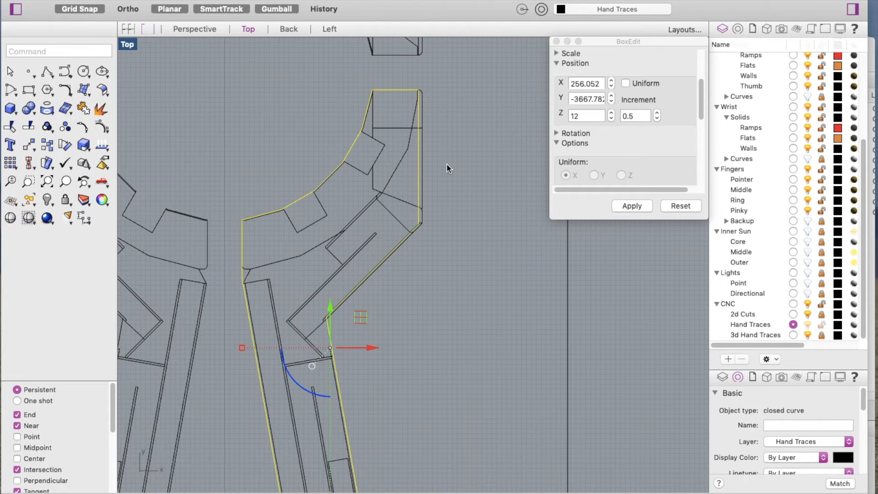
pyautogui.press('F10')
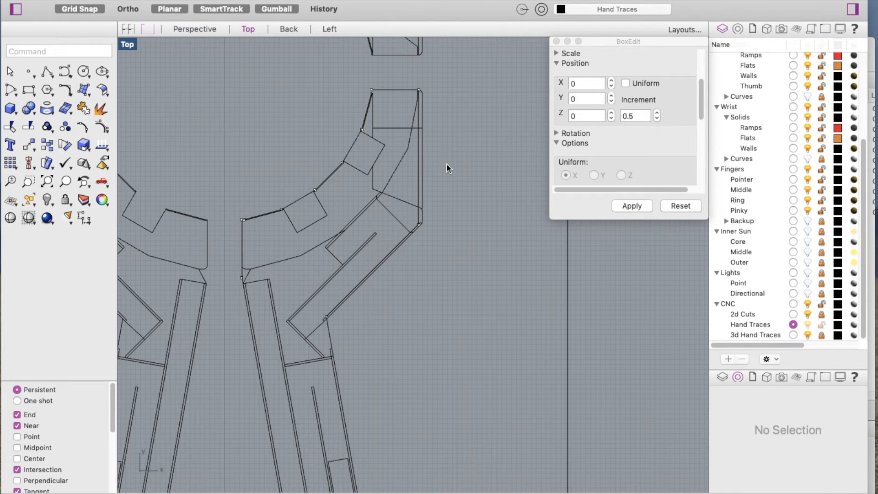
pyautogui.moveTo(411, 83); pyautogui.dragTo(449, 254)
pyautogui.scroll(3, 443, 171)
pyautogui.moveTo(430, 139); pyautogui.dragTo(436, 139)
# Move the inner corner point where the right hand outline's slanted edge meets the long lower part onto the section curve.
pyautogui.scroll(-4, 417, 203)
pyautogui.scroll(-4, 410, 166)
pyautogui.scroll(4, 352, 334)
pyautogui.scroll(4, 334, 353)
pyautogui.click(303, 236)
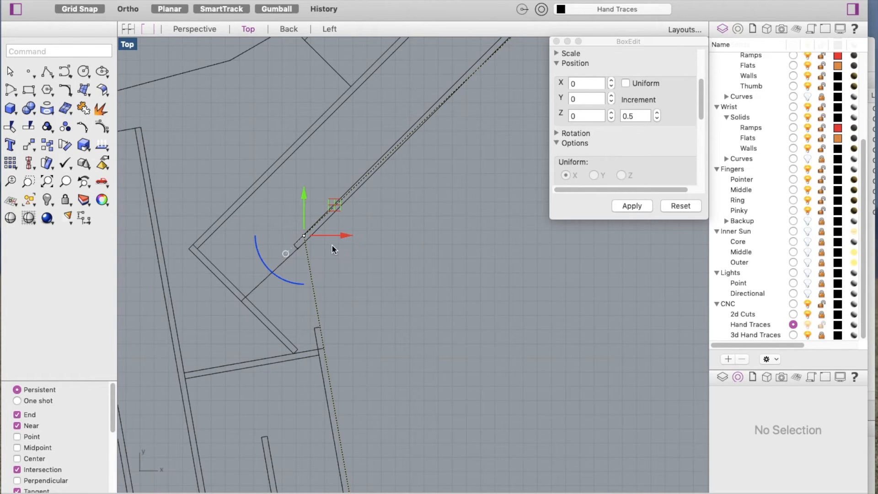
pyautogui.click(343, 235)
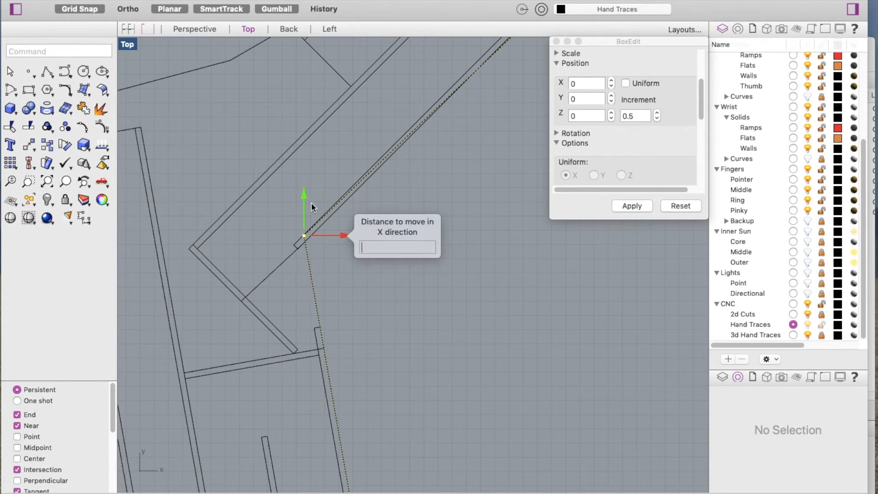
pyautogui.moveTo(305, 198); pyautogui.dragTo(306, 205)
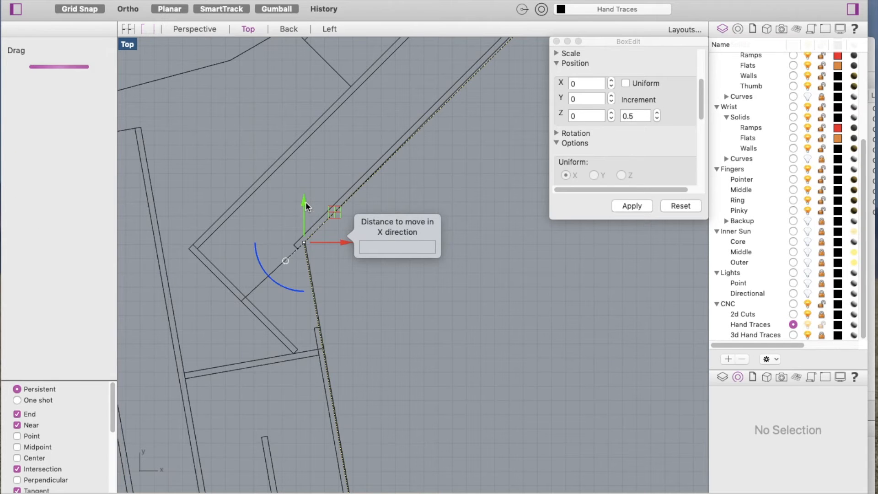
pyautogui.moveTo(345, 242); pyautogui.dragTo(346, 243)
pyautogui.scroll(-6, 322, 231)
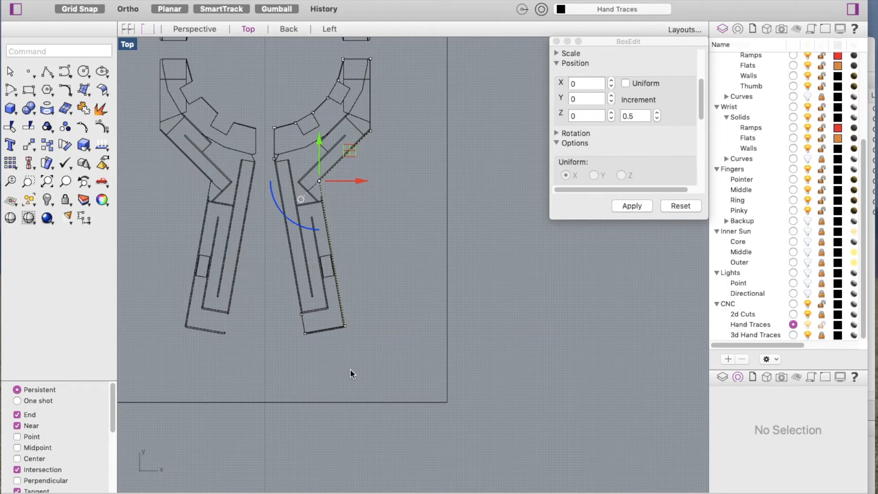
# Move the two lower end points of the right hand outline onto the section's outer edge and inspect the corner fit.
pyautogui.scroll(3, 351, 372)
pyautogui.moveTo(242, 296); pyautogui.dragTo(277, 314)
pyautogui.keyDown('shift'); pyautogui.moveTo(325, 278); pyautogui.dragTo(363, 313); pyautogui.keyUp('shift')
pyautogui.scroll(6, 292, 311)
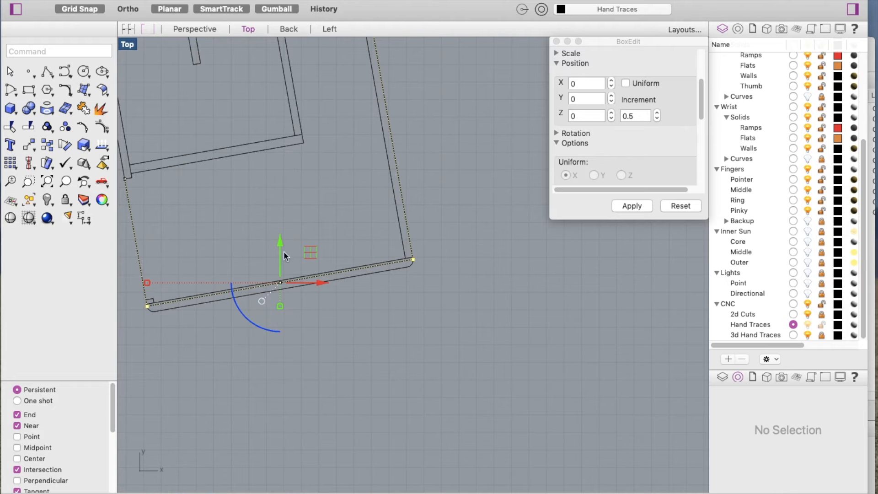
pyautogui.moveTo(280, 282); pyautogui.dragTo(281, 292)
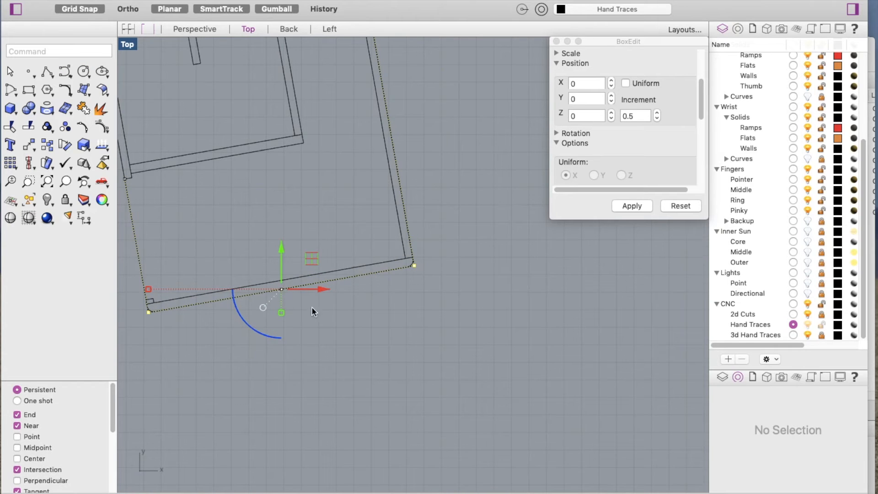
pyautogui.scroll(-6, 318, 313)
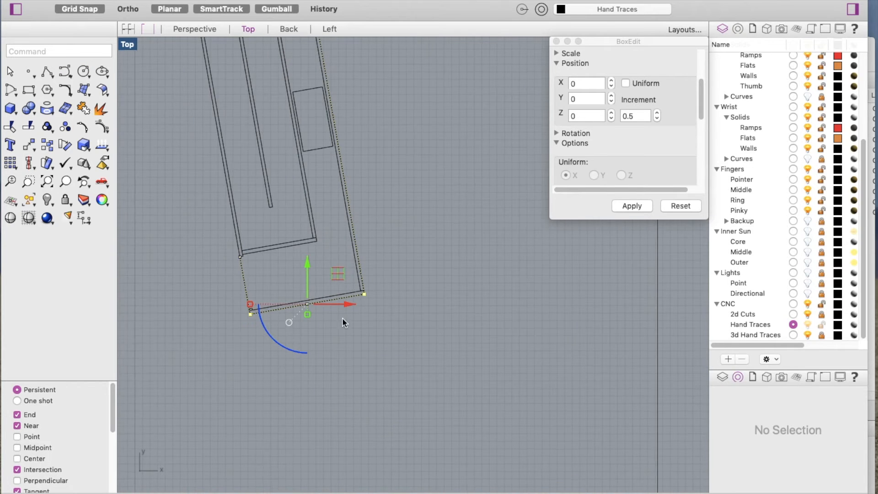
pyautogui.scroll(-3, 339, 298)
pyautogui.scroll(6, 272, 308)
pyautogui.scroll(3, 270, 314)
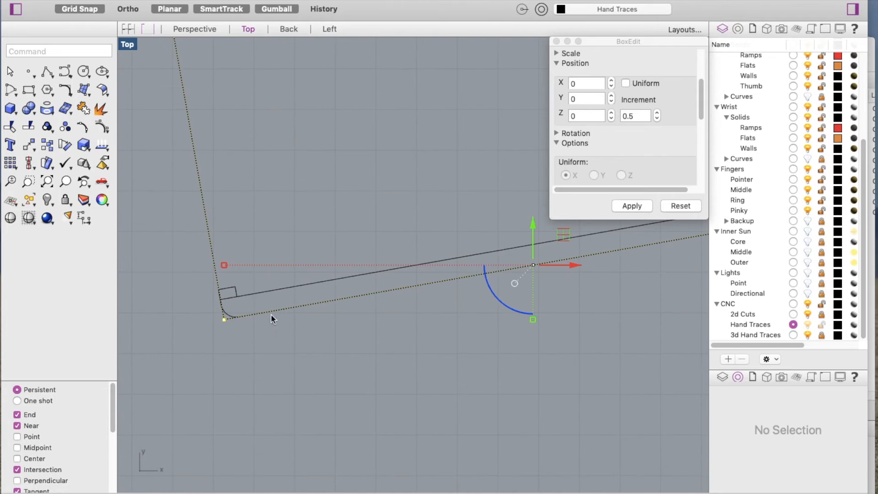
pyautogui.scroll(6, 261, 292)
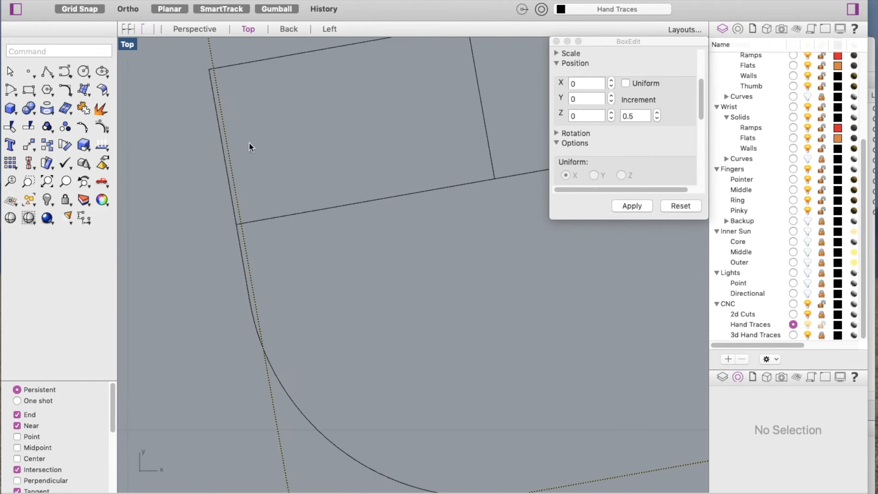
# Turn off grid snapping for fine adjustment of the lower-left corner point on the right arm's trace.
pyautogui.scroll(-2, 252, 200)
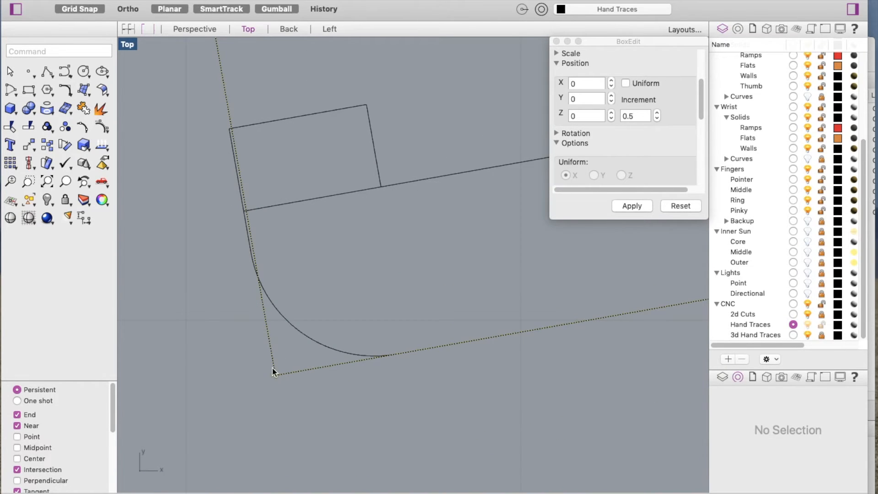
pyautogui.scroll(-1, 265, 359)
pyautogui.scroll(-1, 253, 209)
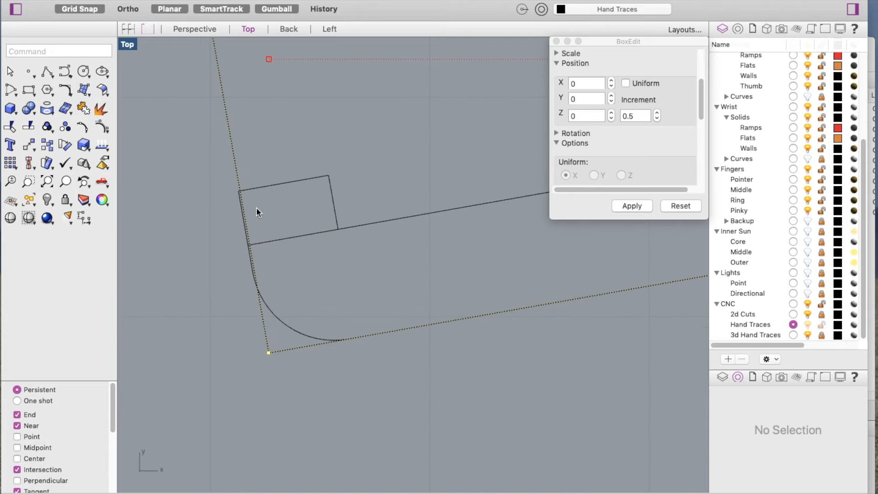
pyautogui.scroll(-4, 224, 253)
pyautogui.scroll(1, 382, 240)
pyautogui.moveTo(438, 234); pyautogui.dragTo(441, 235)
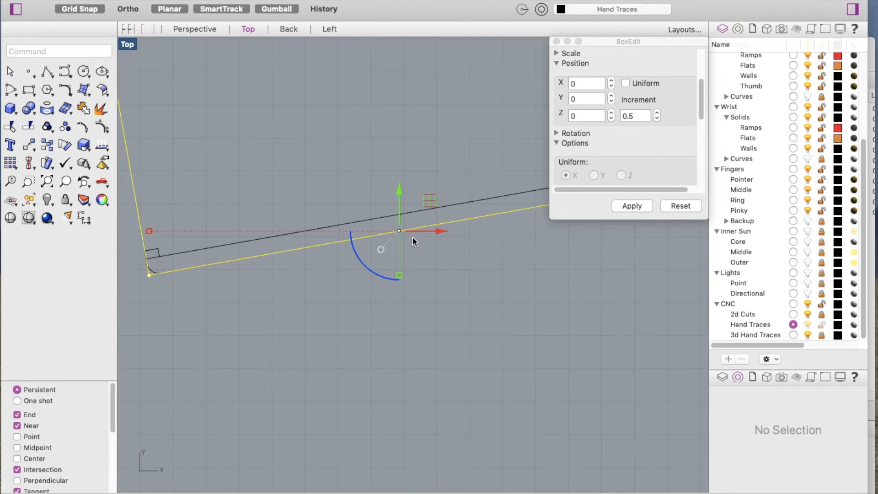
pyautogui.click(88, 9)
# Move the lower-left corner point of the right arm's trace so its edges follow the straight sides of the cut outline.
pyautogui.scroll(-4, 304, 261)
pyautogui.scroll(8, 229, 261)
pyautogui.scroll(-5, 435, 247)
pyautogui.scroll(10, 397, 241)
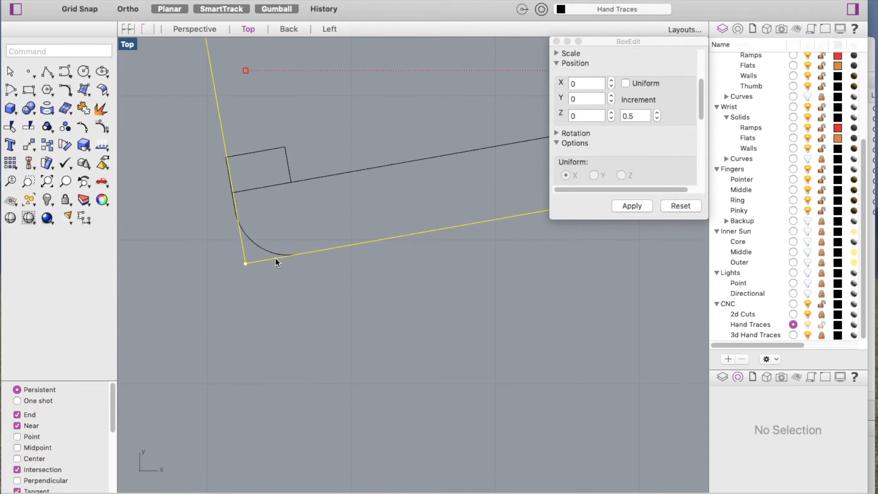
pyautogui.moveTo(271, 261); pyautogui.dragTo(250, 274)
pyautogui.scroll(5, 234, 188)
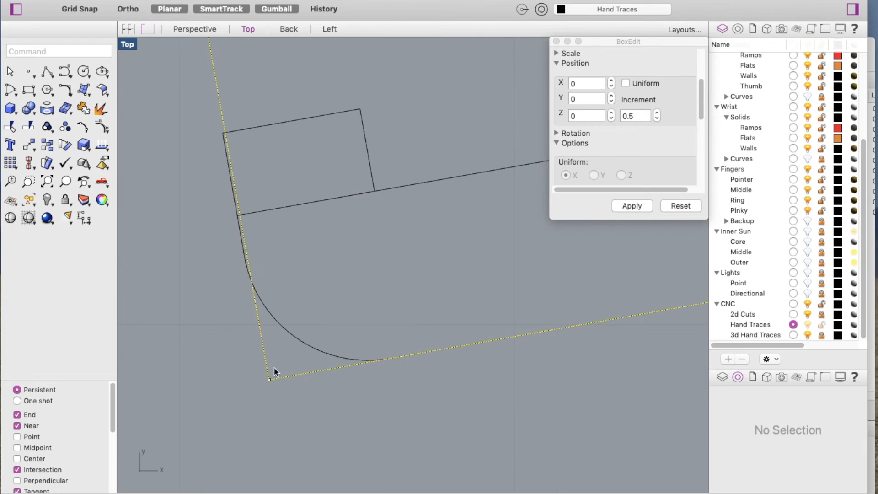
pyautogui.moveTo(269, 381)
pyautogui.mouseDown()
pyautogui.moveTo(259, 382)
pyautogui.moveTo(267, 380)
pyautogui.mouseUp()
# Compare the right palm's trace with the cut geometry by toggling the visibility of the 2d Cuts layer.
pyautogui.scroll(-10, 145, 332)
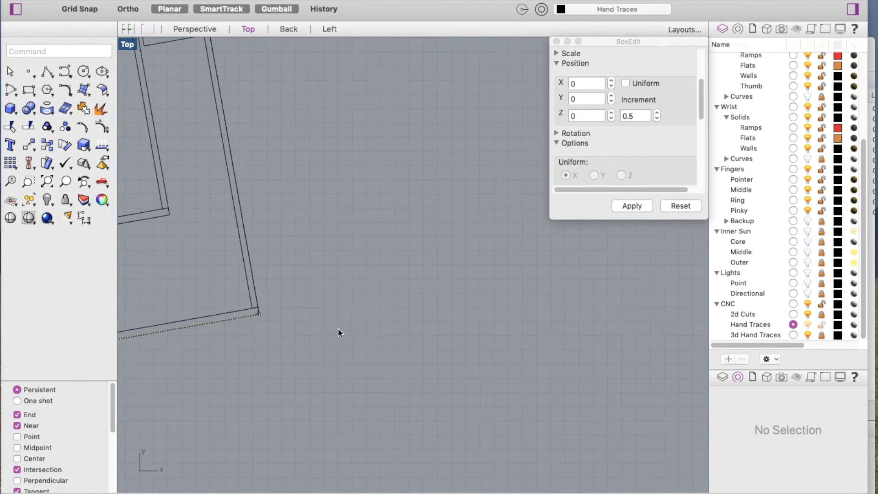
pyautogui.scroll(-4, 399, 307)
pyautogui.scroll(-3, 352, 316)
pyautogui.scroll(12, 343, 222)
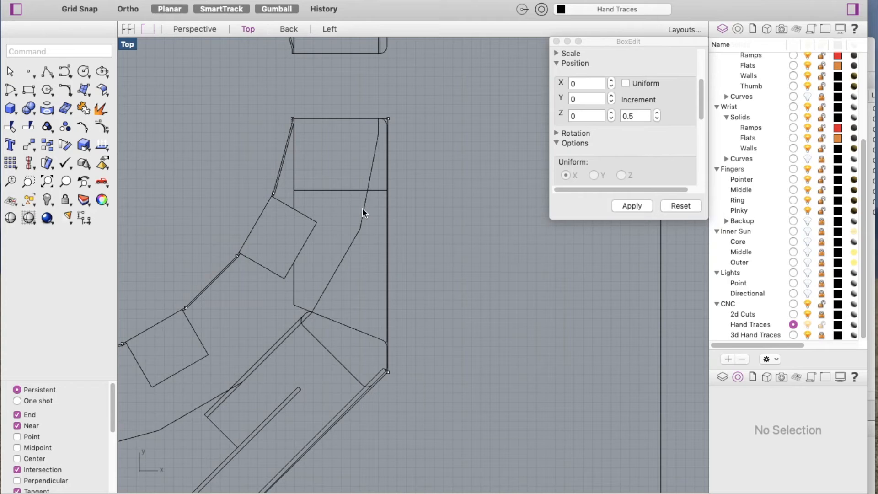
pyautogui.click(807, 314)
pyautogui.click(807, 313)
pyautogui.click(807, 314)
pyautogui.click(807, 314)
pyautogui.click(807, 313)
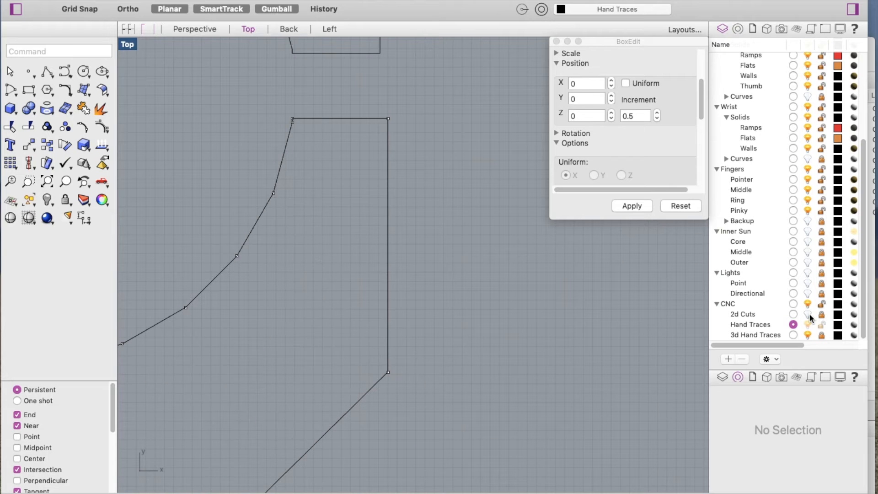
pyautogui.click(808, 313)
# Examine the lower end of the right arm's trace with the 2d Cuts layer hidden and shown.
pyautogui.scroll(-18, 496, 311)
pyautogui.scroll(10, 440, 383)
pyautogui.scroll(-4, 424, 422)
pyautogui.scroll(8, 416, 439)
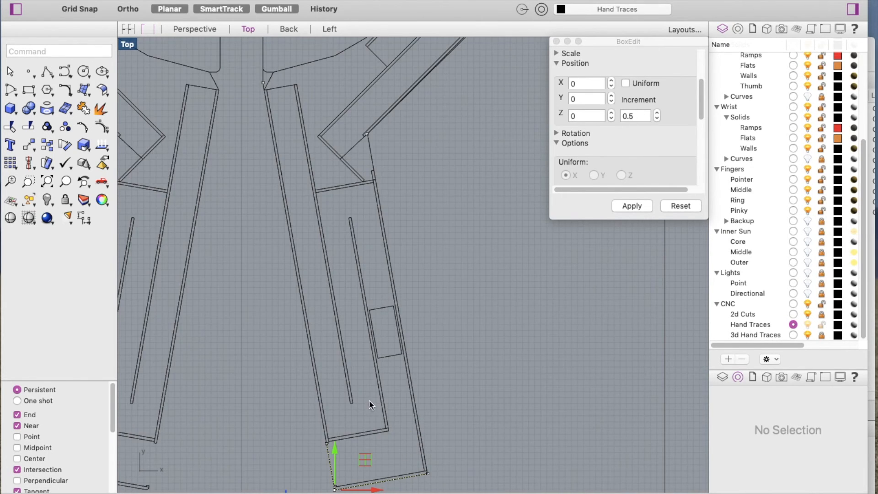
pyautogui.scroll(3, 368, 402)
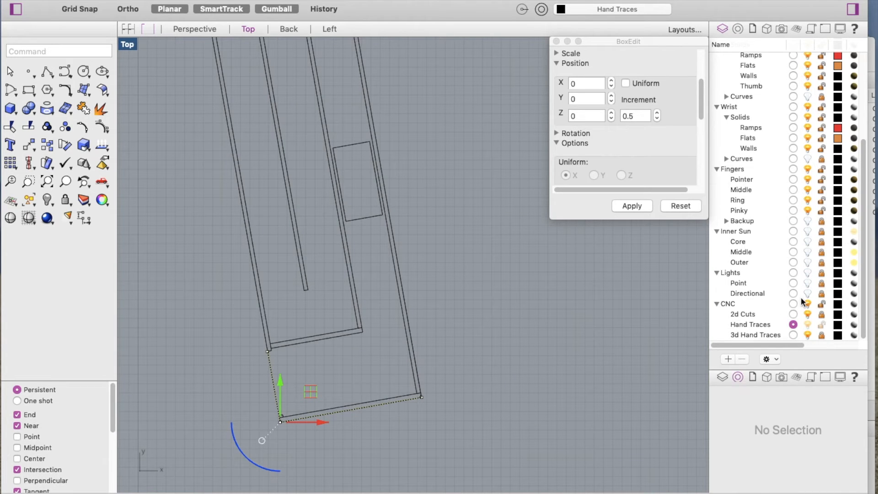
pyautogui.click(808, 314)
pyautogui.click(807, 314)
pyautogui.click(808, 314)
pyautogui.click(807, 314)
pyautogui.scroll(-5, 490, 468)
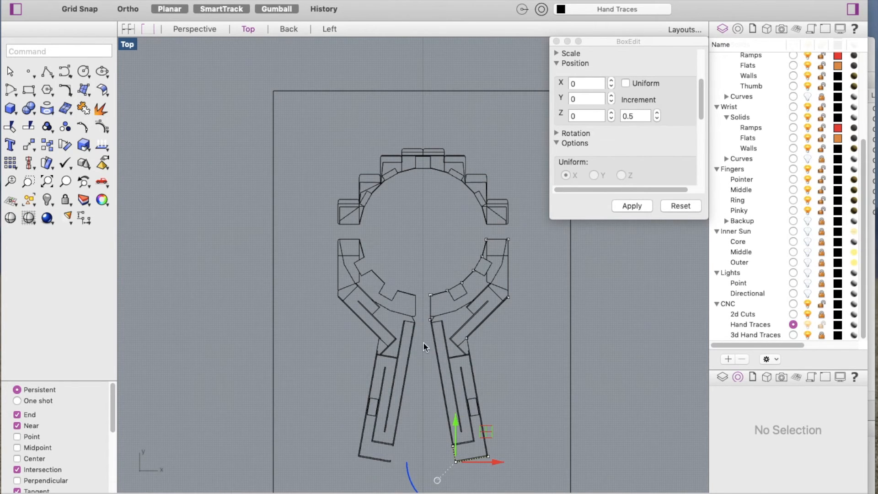
# Select the upper finger trace above the circle and turn on its control points.
pyautogui.scroll(-3, 470, 316)
pyautogui.scroll(3, 470, 315)
pyautogui.moveTo(278, 144); pyautogui.dragTo(466, 246)
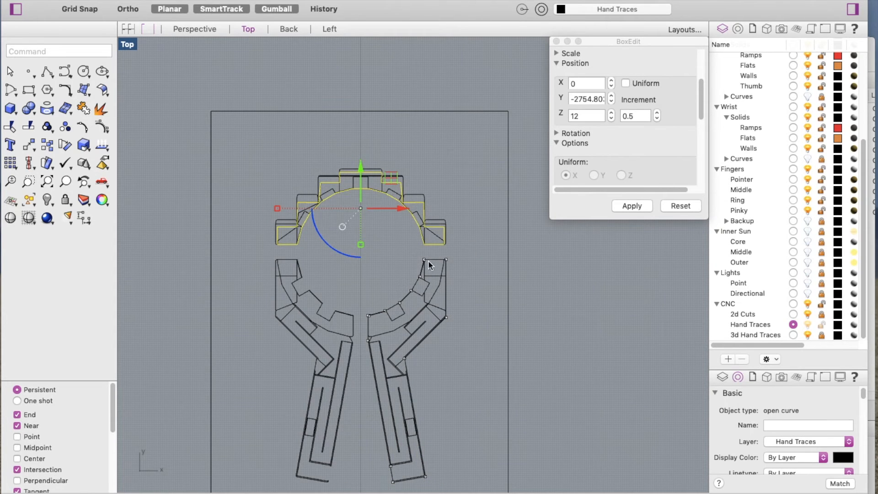
pyautogui.scroll(3, 435, 247)
pyautogui.scroll(-5, 449, 224)
pyautogui.scroll(3, 417, 249)
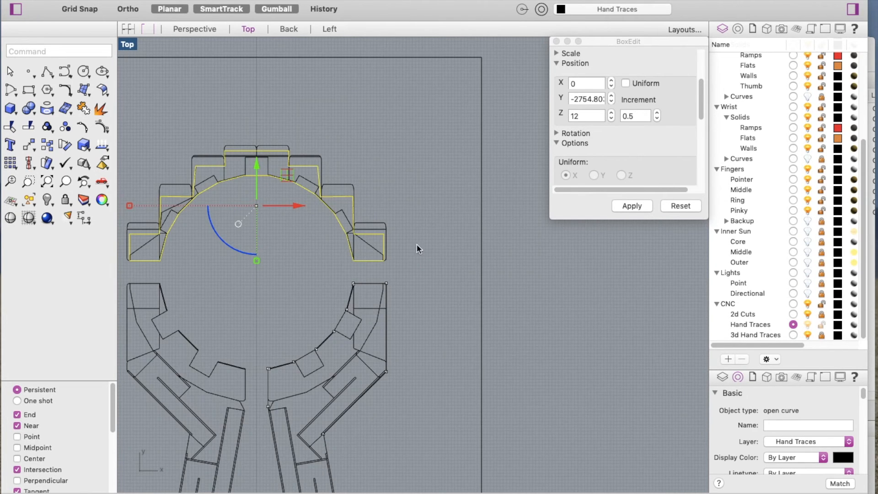
pyautogui.press('Escape')
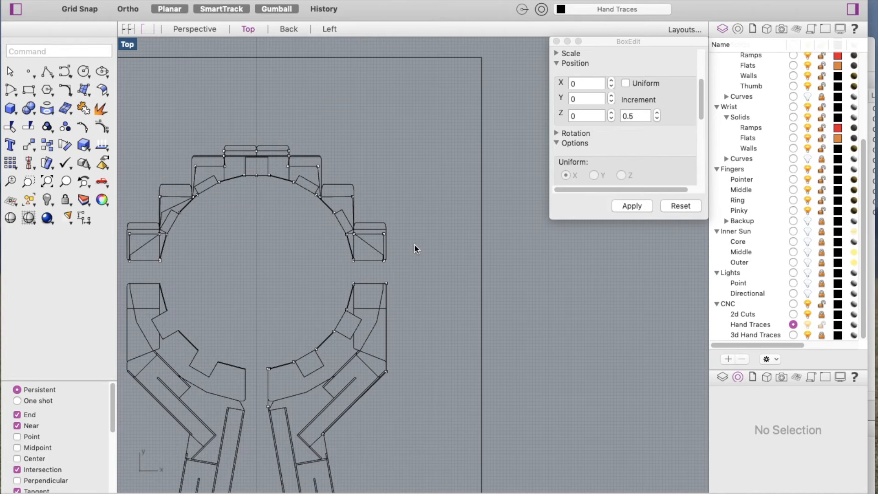
pyautogui.scroll(2, 370, 210)
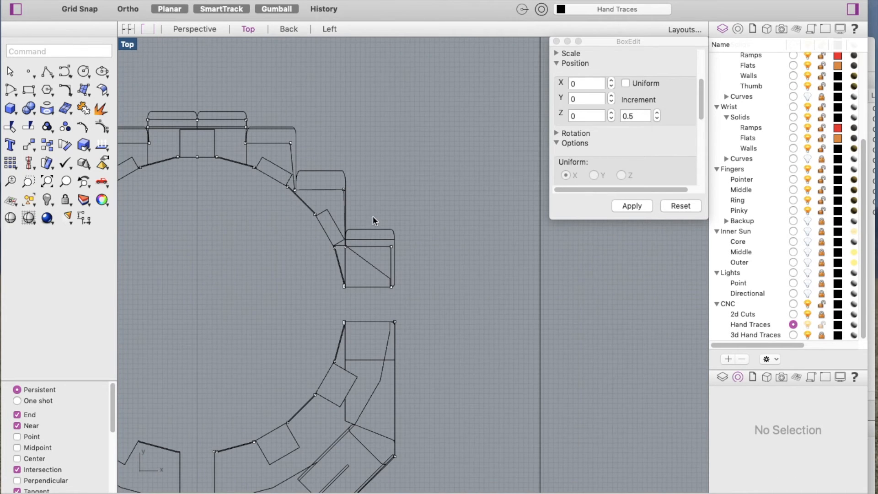
# Move the side and top control points of the outermost right finger block out to the cut outline.
pyautogui.scroll(4, 378, 229)
pyautogui.moveTo(373, 225); pyautogui.dragTo(418, 385)
pyautogui.moveTo(432, 297); pyautogui.dragTo(437, 297)
pyautogui.moveTo(275, 239); pyautogui.dragTo(428, 264)
pyautogui.moveTo(340, 210); pyautogui.dragTo(355, 165)
# Move the control points of the second finger block from the right out and up to the cut outline.
pyautogui.scroll(-8, 341, 254)
pyautogui.scroll(8, 298, 191)
pyautogui.moveTo(324, 192); pyautogui.dragTo(392, 207)
pyautogui.moveTo(226, 201); pyautogui.dragTo(361, 206)
pyautogui.moveTo(292, 159); pyautogui.dragTo(292, 123)
# Raise the two top control points of the finger block just right of the centre blocks to the cut outline.
pyautogui.scroll(-5, 326, 269)
pyautogui.scroll(5, 294, 203)
pyautogui.click(317, 162)
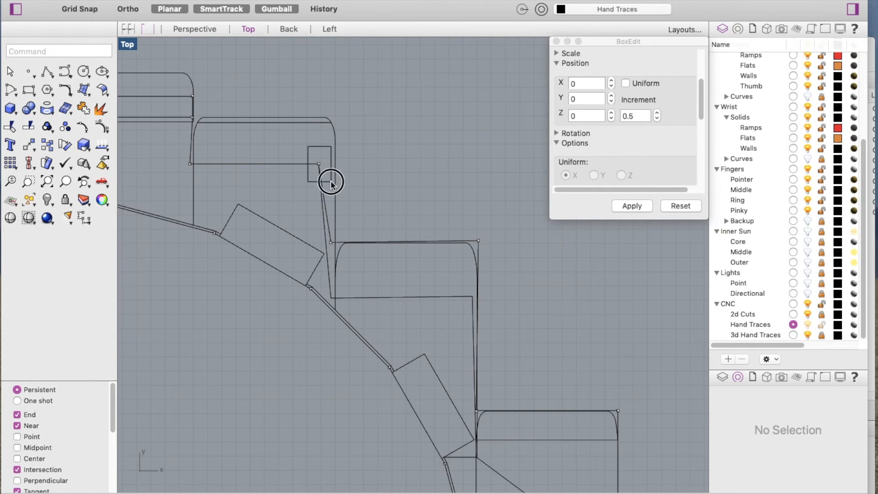
pyautogui.moveTo(320, 164); pyautogui.dragTo(335, 123)
pyautogui.click(188, 163)
pyautogui.moveTo(190, 167); pyautogui.dragTo(202, 118)
pyautogui.scroll(-5, 197, 117)
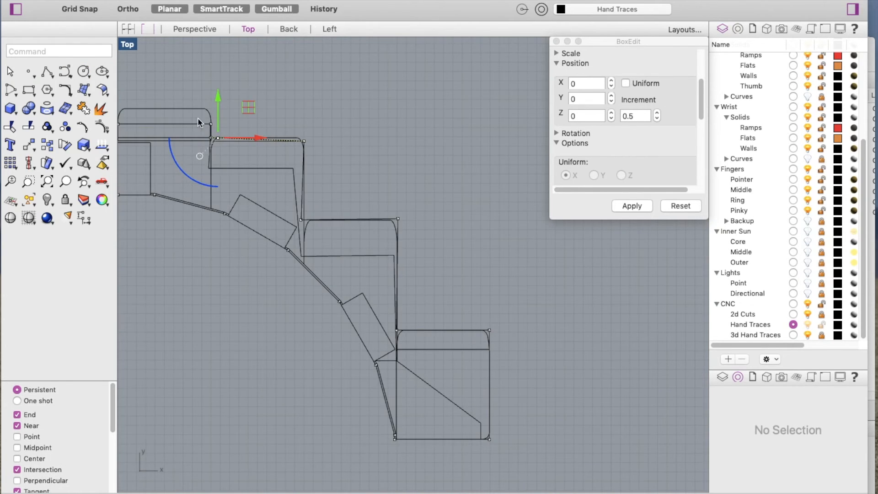
# Raise the top control points of the centre finger blocks to the upper edge of the cut outline.
pyautogui.scroll(-3, 219, 142)
pyautogui.scroll(5, 250, 154)
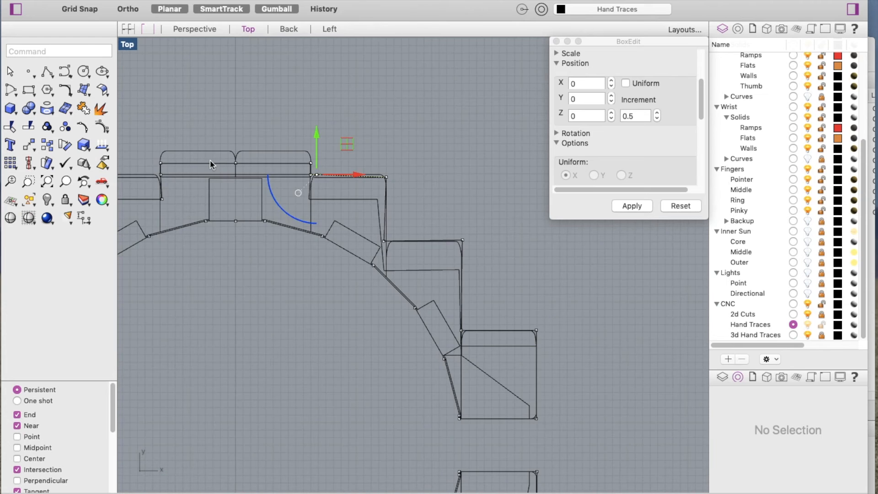
pyautogui.moveTo(155, 136); pyautogui.dragTo(338, 172)
pyautogui.moveTo(239, 128); pyautogui.dragTo(244, 113)
pyautogui.scroll(2, 359, 184)
pyautogui.scroll(2, 397, 181)
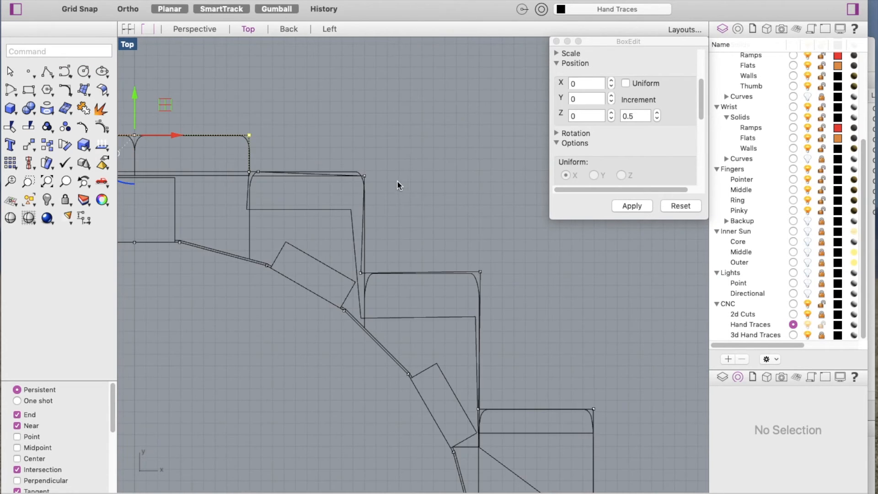
# Align the upper and lower right corner points of the block beside the centre with the cut outline's vertical side and top edge.
pyautogui.scroll(3, 389, 181)
pyautogui.click(344, 170)
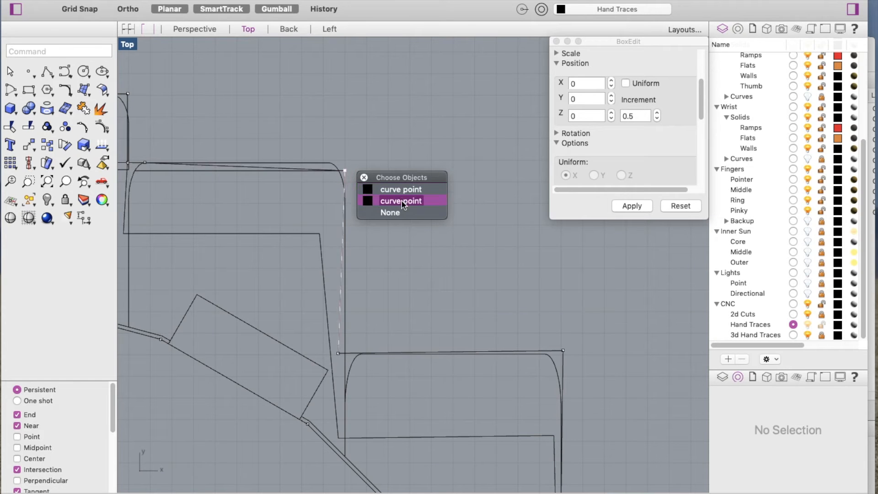
pyautogui.click(393, 213)
pyautogui.moveTo(334, 151)
pyautogui.mouseDown()
pyautogui.moveTo(352, 194)
pyautogui.moveTo(336, 147)
pyautogui.moveTo(344, 157)
pyautogui.mouseUp()
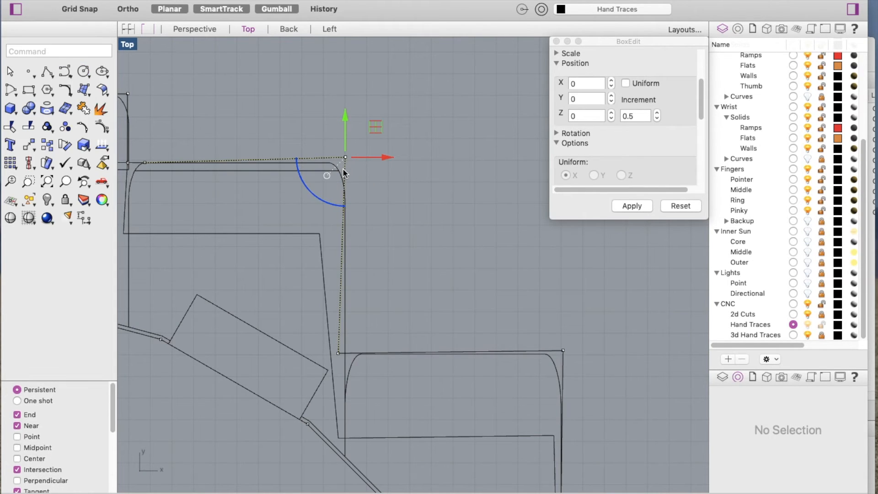
pyautogui.click(340, 353)
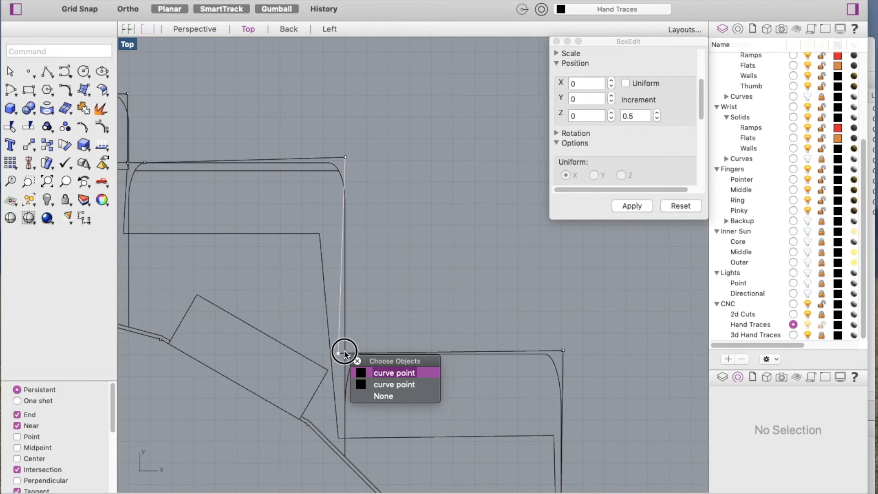
pyautogui.click(363, 320)
pyautogui.click(338, 353)
pyautogui.moveTo(338, 353); pyautogui.dragTo(345, 354)
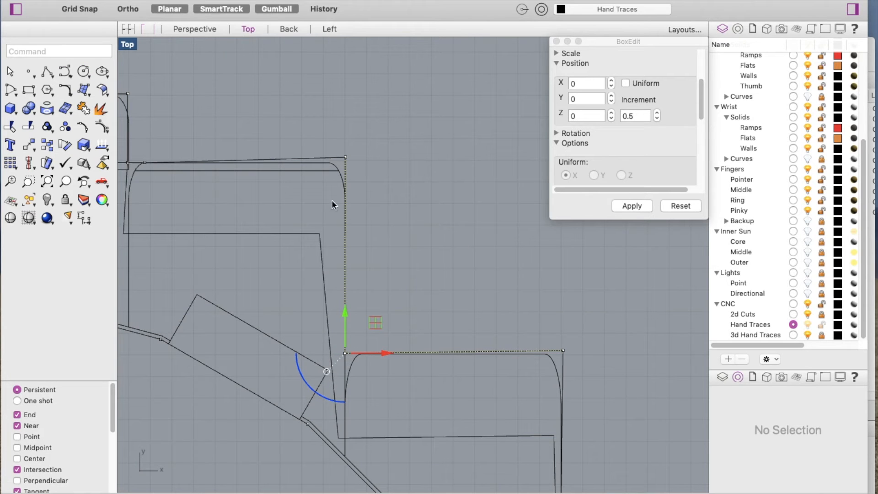
pyautogui.click(346, 158)
pyautogui.moveTo(346, 160); pyautogui.dragTo(345, 168)
# Draw a vertical polyline down the centre of the upper finger trace, from its top edge to the inner arc.
pyautogui.scroll(-5, 359, 223)
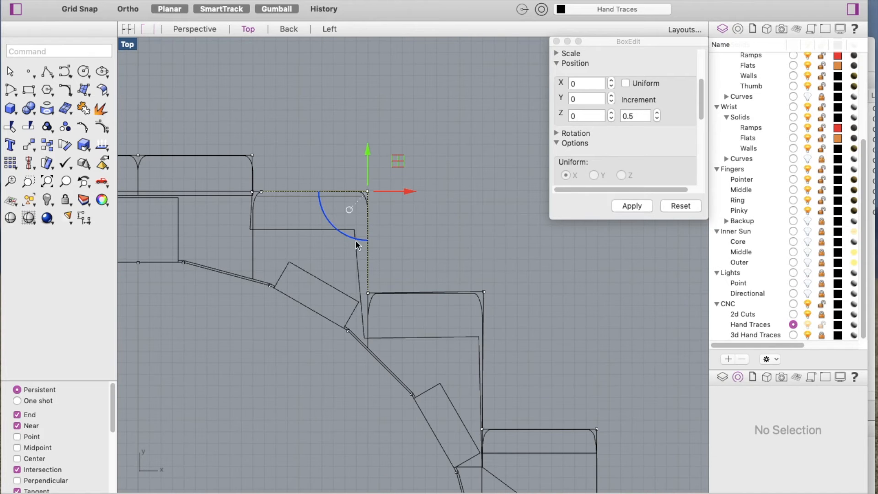
pyautogui.scroll(-2, 377, 218)
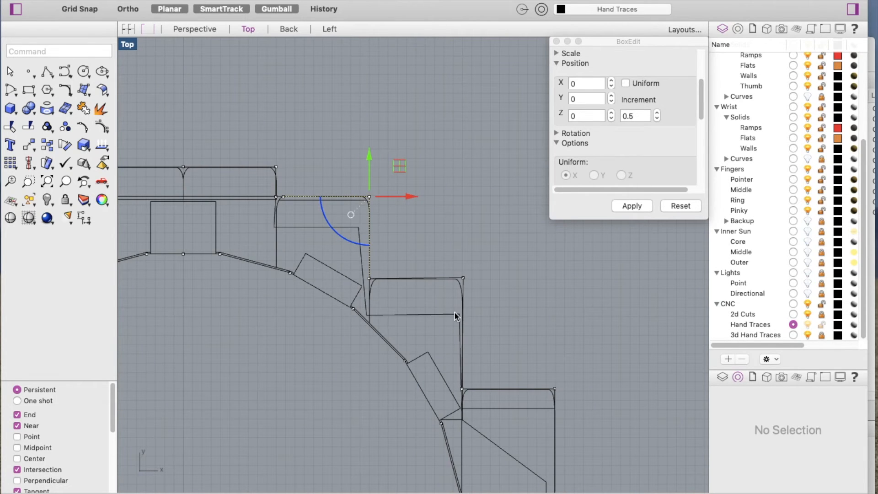
pyautogui.scroll(-6, 457, 316)
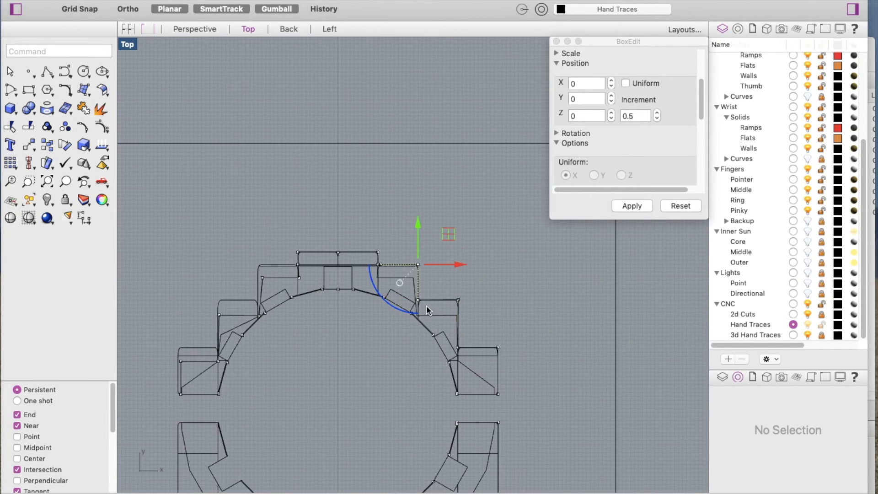
pyautogui.scroll(10, 355, 303)
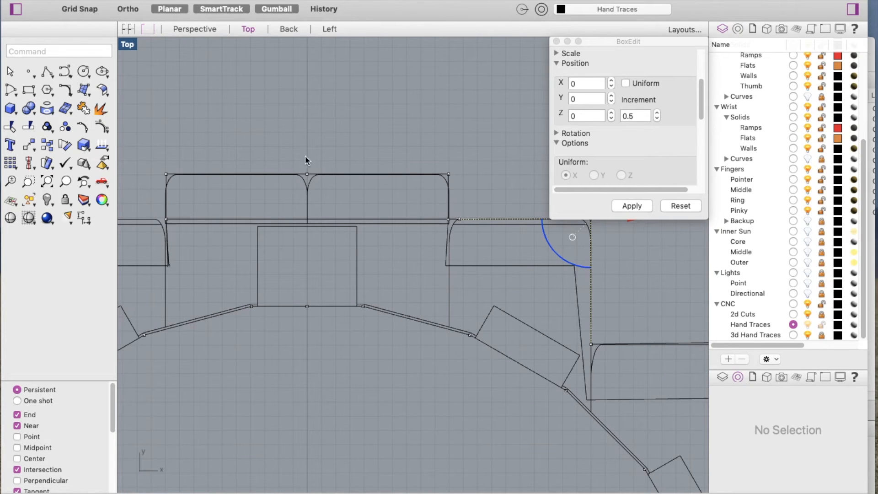
pyautogui.click(46, 71)
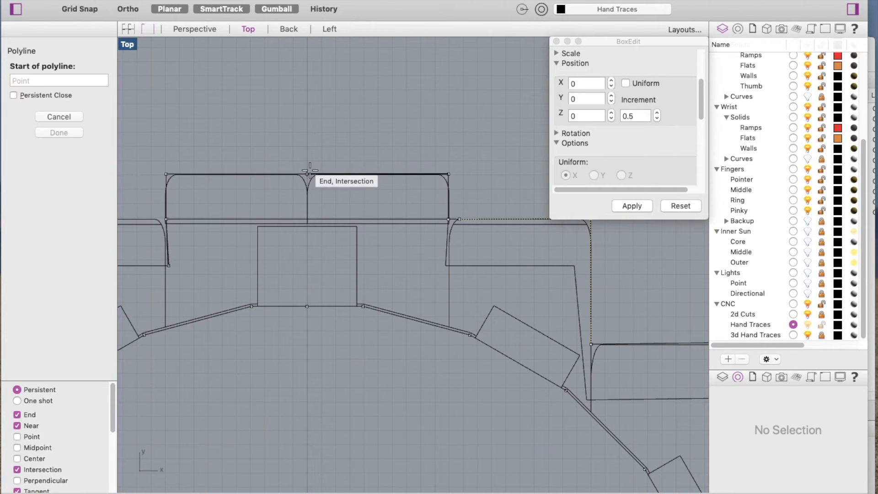
pyautogui.click(307, 174)
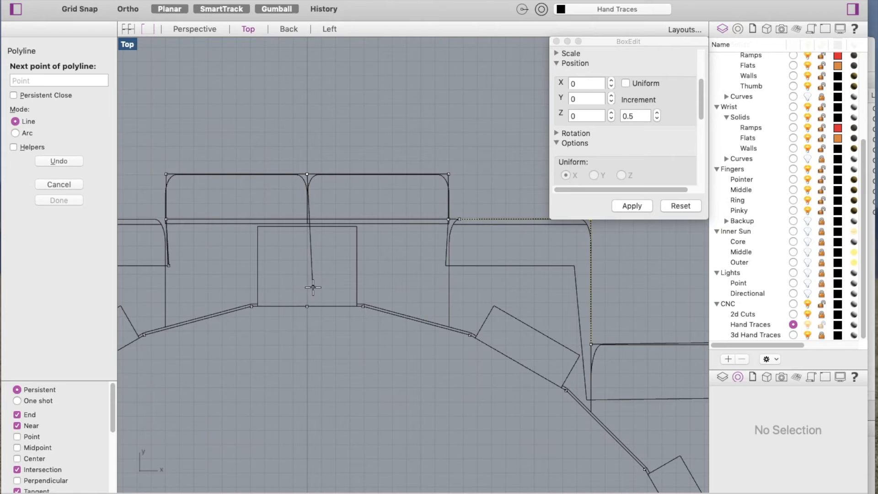
pyautogui.click(307, 313)
pyautogui.scroll(-10, 315, 254)
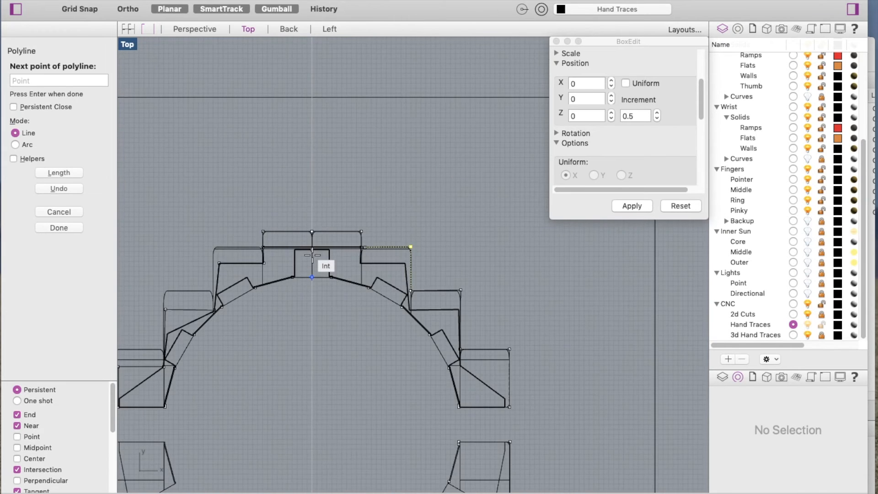
pyautogui.rightClick(392, 229)
pyautogui.scroll(-8, 361, 232)
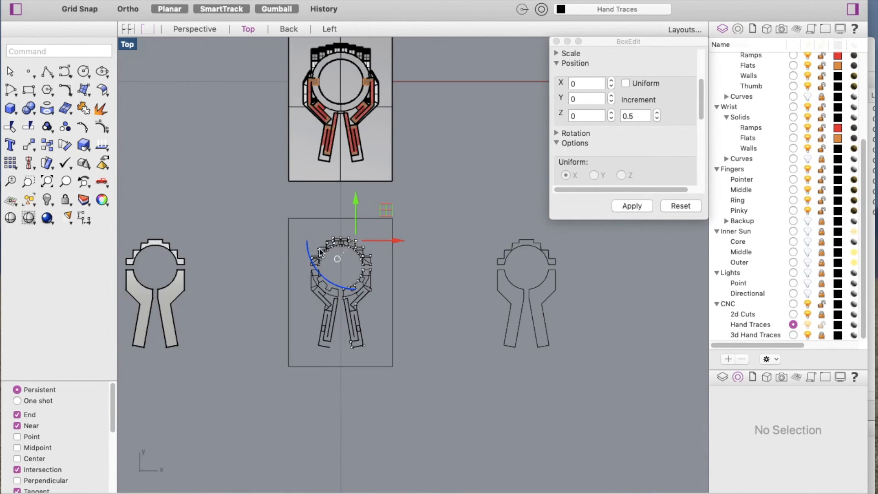
# Turn off the control points on the hand traces.
pyautogui.scroll(6, 331, 241)
pyautogui.scroll(3, 331, 241)
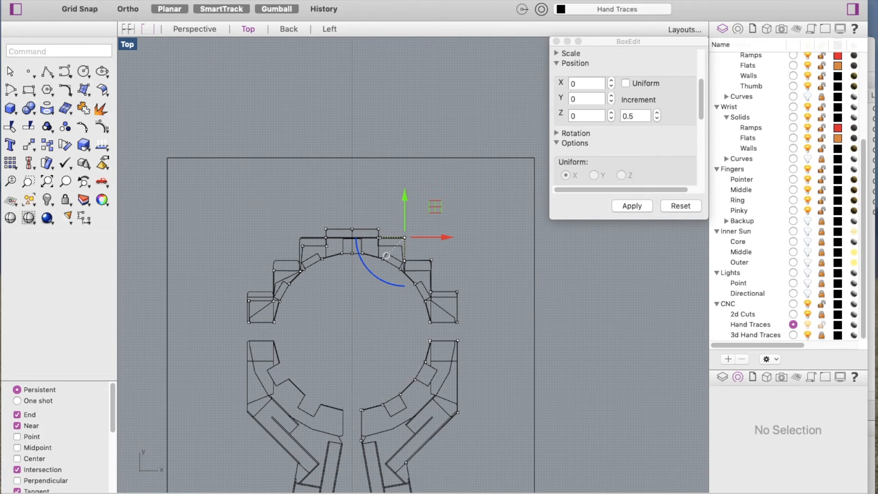
pyautogui.click(124, 1)
pyautogui.moveTo(220, 79)
pyautogui.moveTo(242, 91)
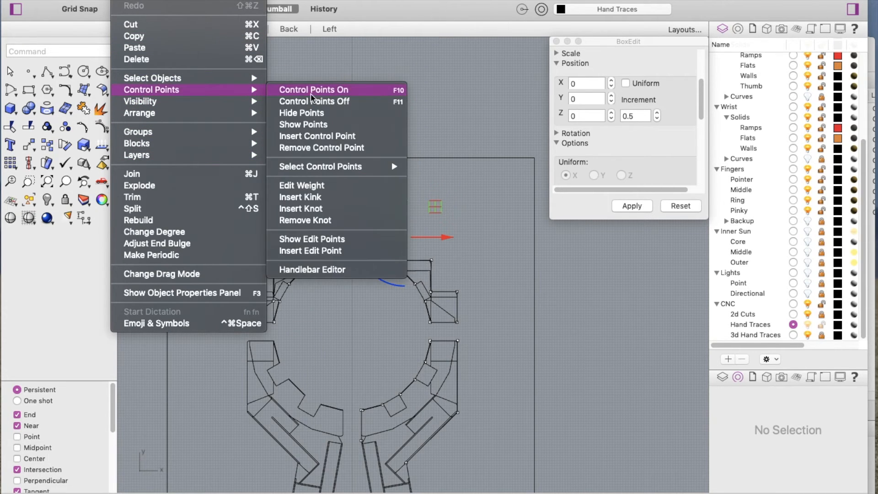
pyautogui.click(315, 102)
# Trim away the left half of the upper finger trace, using the selected trace and its vertical centre line as cutting objects.
pyautogui.scroll(-3, 329, 191)
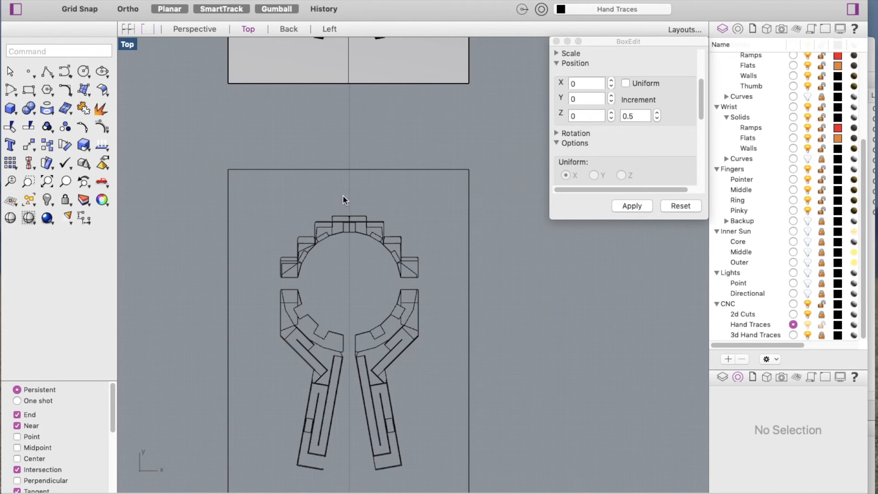
pyautogui.scroll(-3, 314, 256)
pyautogui.moveTo(285, 211)
pyautogui.mouseDown()
pyautogui.moveTo(325, 400)
pyautogui.moveTo(385, 388)
pyautogui.moveTo(388, 258)
pyautogui.mouseUp()
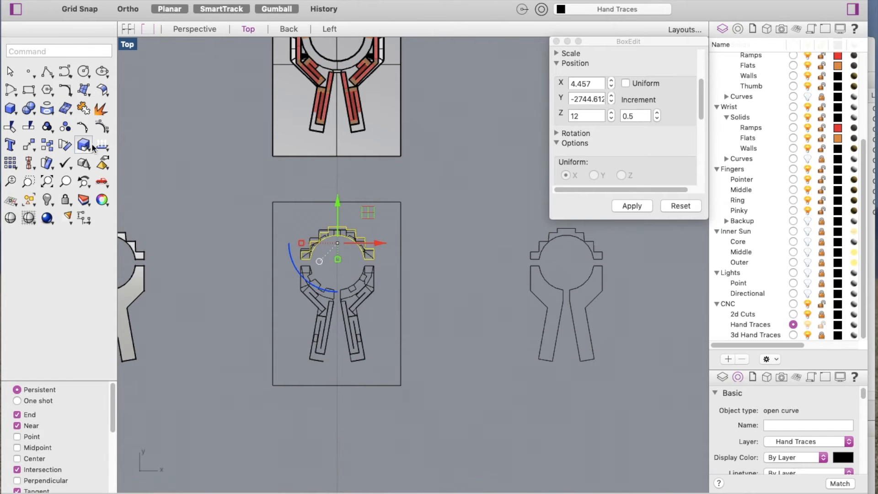
pyautogui.click(9, 130)
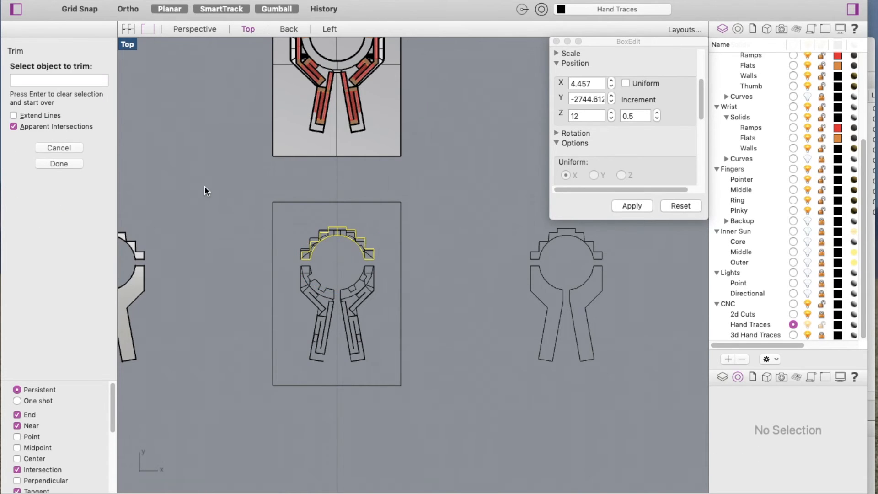
pyautogui.scroll(10, 294, 237)
pyautogui.moveTo(390, 270); pyautogui.dragTo(230, 324)
pyautogui.moveTo(402, 218)
pyautogui.mouseDown()
pyautogui.moveTo(308, 231)
pyautogui.moveTo(278, 168)
pyautogui.moveTo(269, 235)
pyautogui.mouseUp()
pyautogui.moveTo(415, 120); pyautogui.dragTo(375, 231)
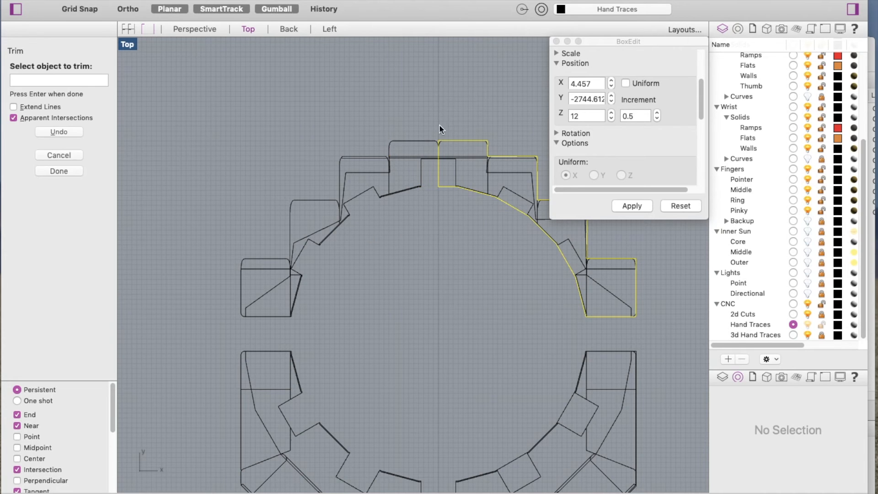
# Trim off the remaining vertical centre line on the upper finger trace and finish the Trim command.
pyautogui.scroll(15, 439, 144)
pyautogui.scroll(-10, 355, 204)
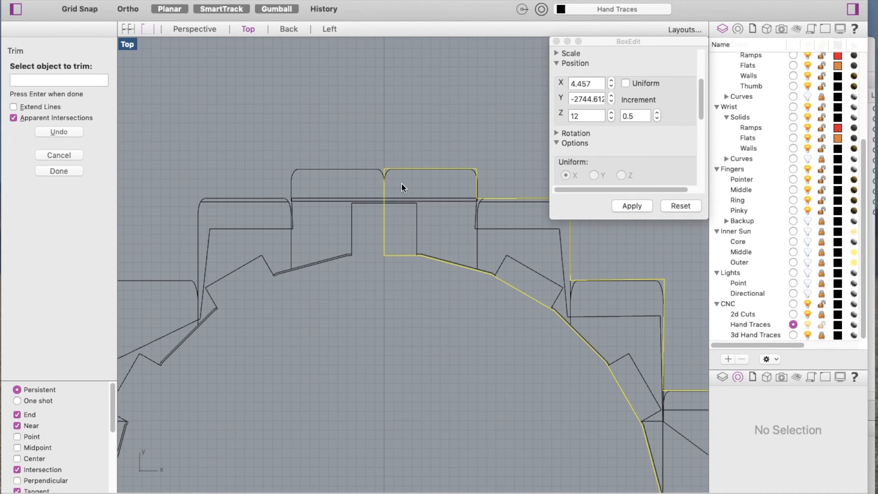
pyautogui.click(388, 209)
pyautogui.scroll(-5, 375, 221)
pyautogui.scroll(-5, 376, 220)
pyautogui.click(73, 171)
# Mirror a copy of the right-hand upper and lower hand traces across the Y axis.
pyautogui.scroll(-5, 336, 220)
pyautogui.moveTo(349, 204)
pyautogui.mouseDown()
pyautogui.moveTo(347, 377)
pyautogui.moveTo(401, 356)
pyautogui.moveTo(400, 364)
pyautogui.mouseUp()
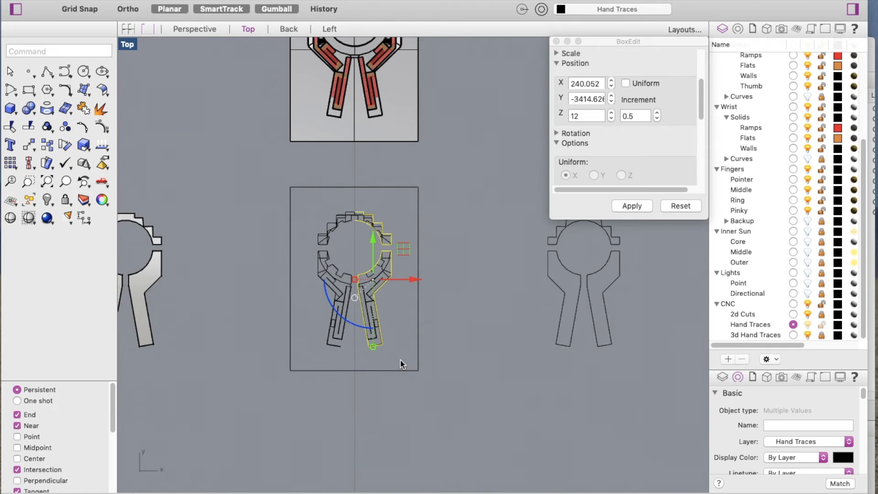
pyautogui.write('Mirror')
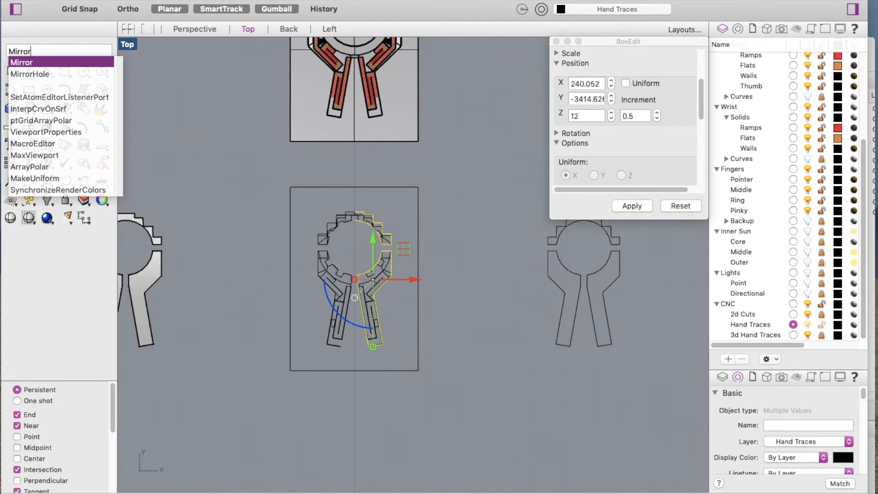
pyautogui.press('Return')
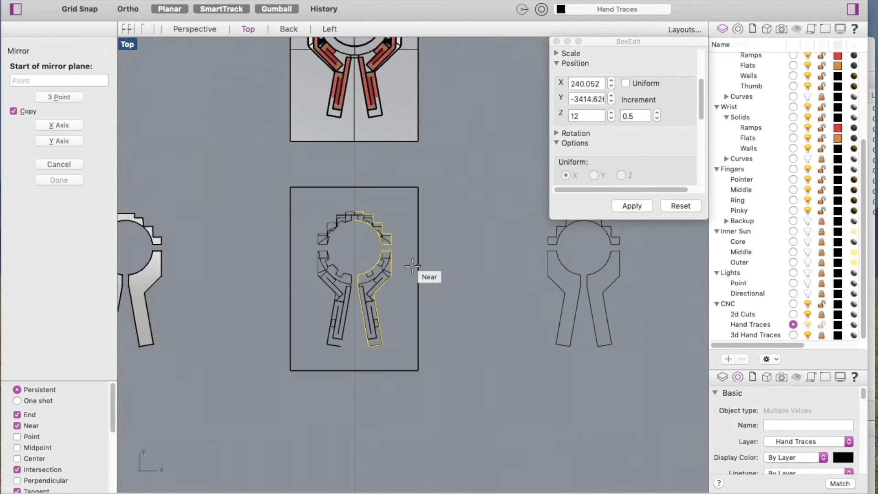
pyautogui.scroll(-2, 405, 269)
pyautogui.scroll(5, 378, 229)
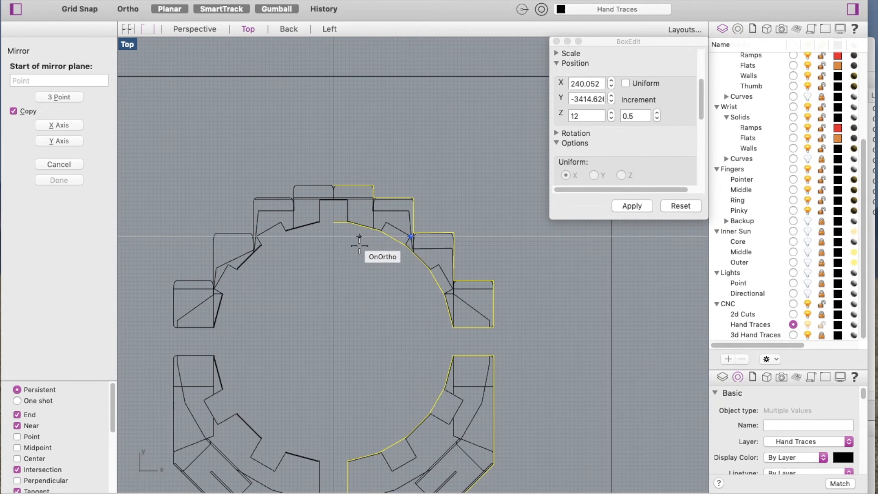
pyautogui.click(45, 141)
# Join all the hand trace curves inside the central rectangle into closed curves.
pyautogui.scroll(-4, 374, 165)
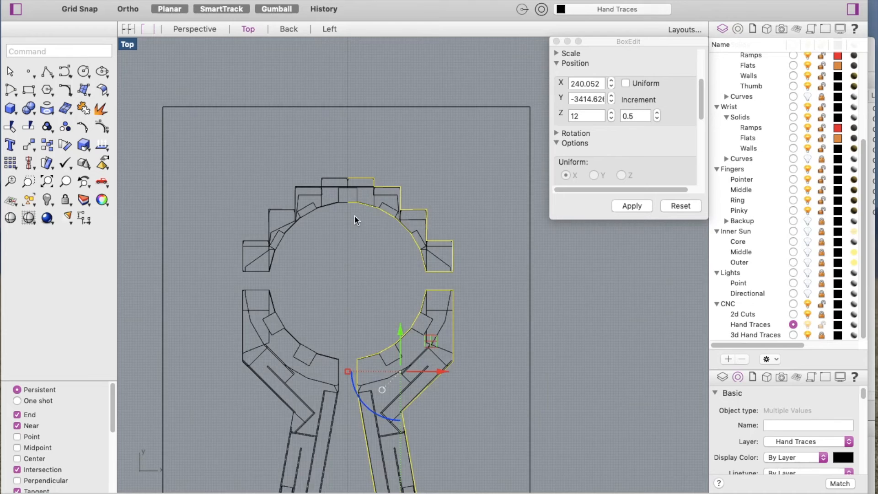
pyautogui.scroll(-6, 355, 215)
pyautogui.moveTo(272, 169)
pyautogui.mouseDown()
pyautogui.moveTo(370, 431)
pyautogui.moveTo(438, 446)
pyautogui.moveTo(417, 409)
pyautogui.mouseUp()
pyautogui.click(83, 114)
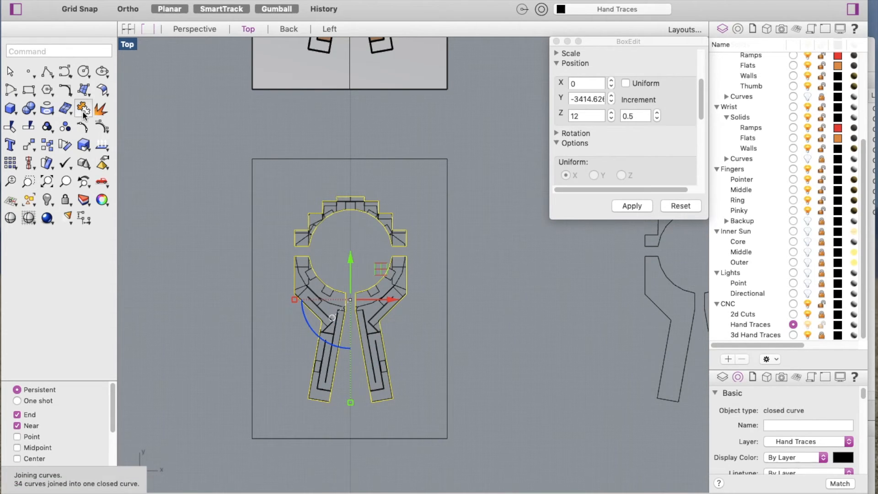
# Copy the joined hand traces -250' in the X direction, onto the separate solid hand shape.
pyautogui.scroll(-3, 400, 242)
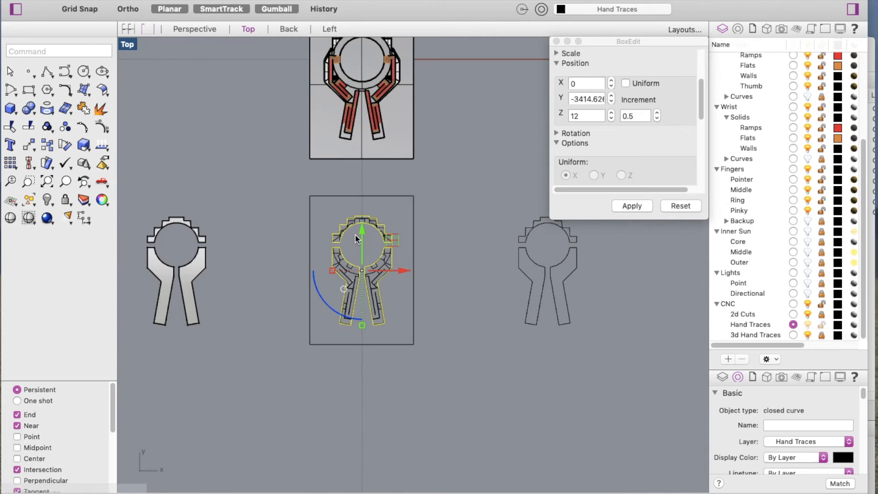
pyautogui.click(402, 271)
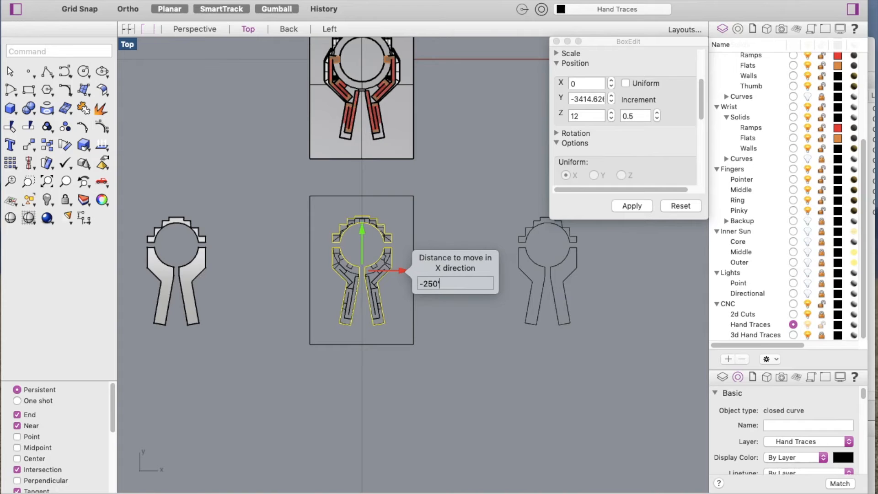
pyautogui.press('Return')
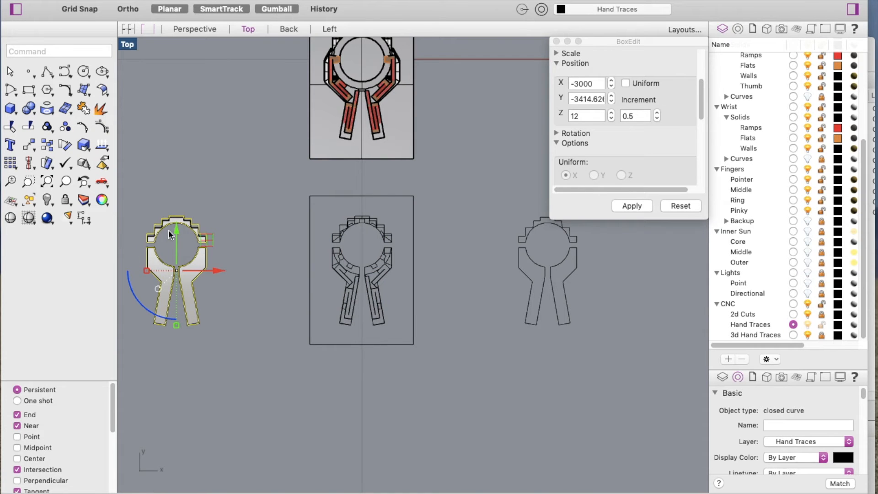
# Extrude the copied closed hand traces straight into solids with a distance of 12.
pyautogui.scroll(-8, 322, 280)
pyautogui.scroll(14, 259, 277)
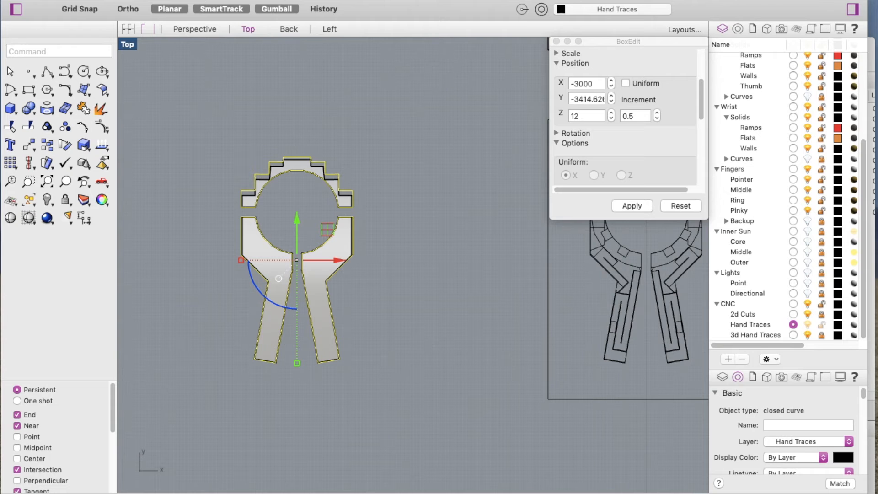
pyautogui.click(257, 0)
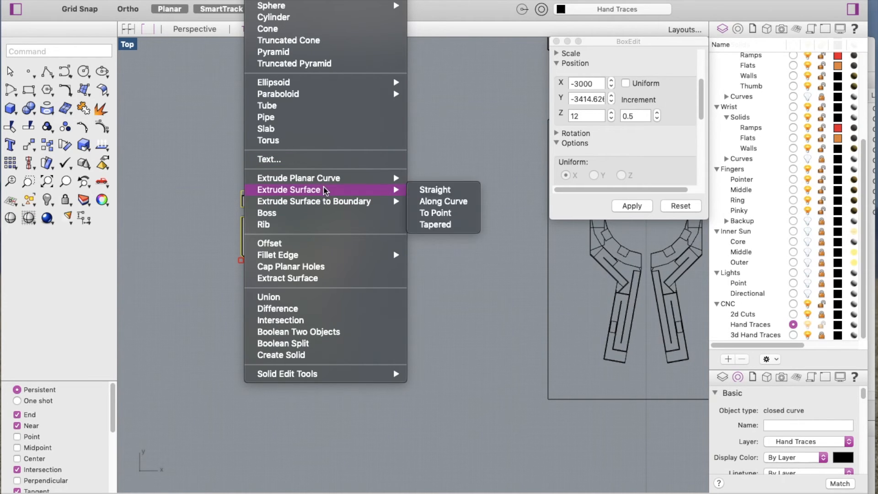
pyautogui.moveTo(384, 178)
pyautogui.click(434, 178)
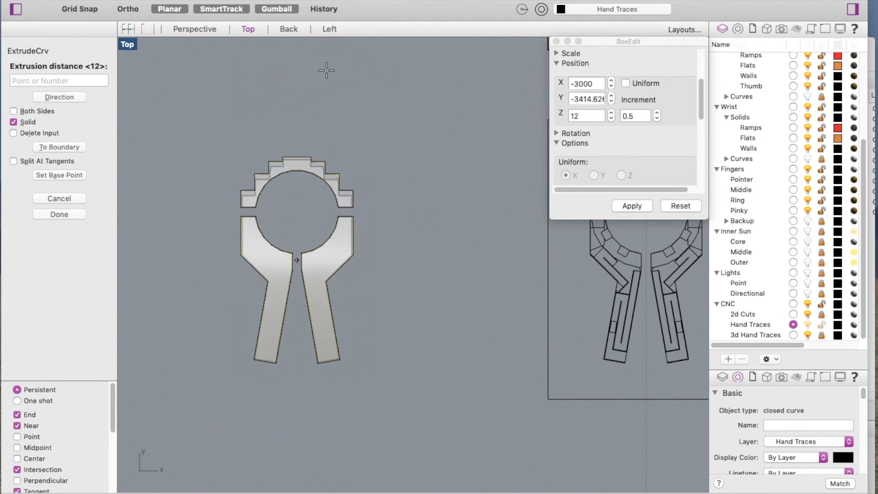
pyautogui.click(287, 28)
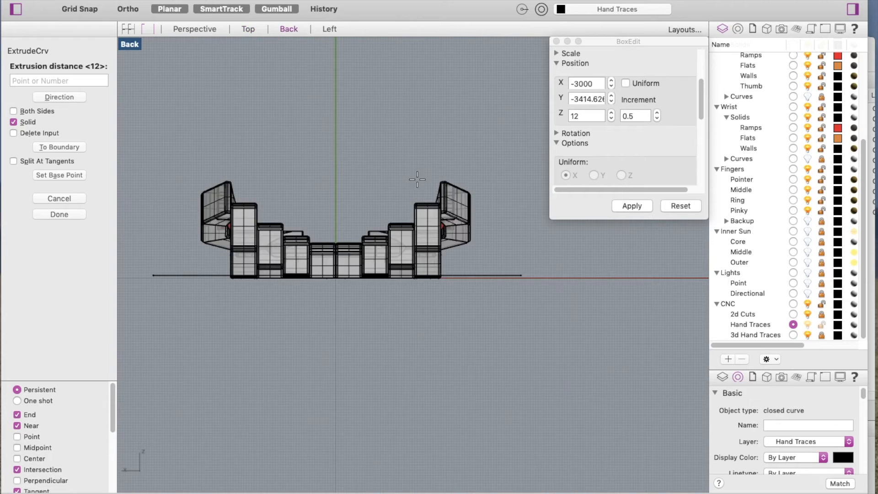
pyautogui.scroll(-7, 334, 255)
pyautogui.scroll(13, 450, 234)
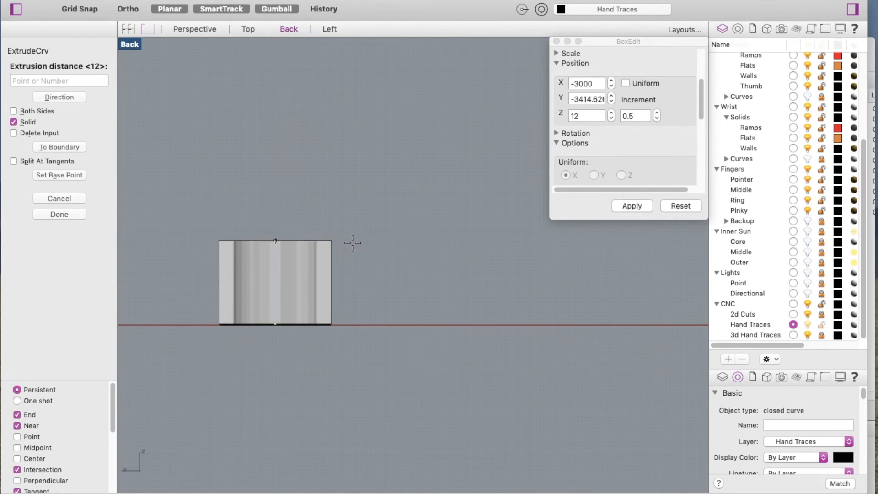
pyautogui.write('12')
pyautogui.press('Return')
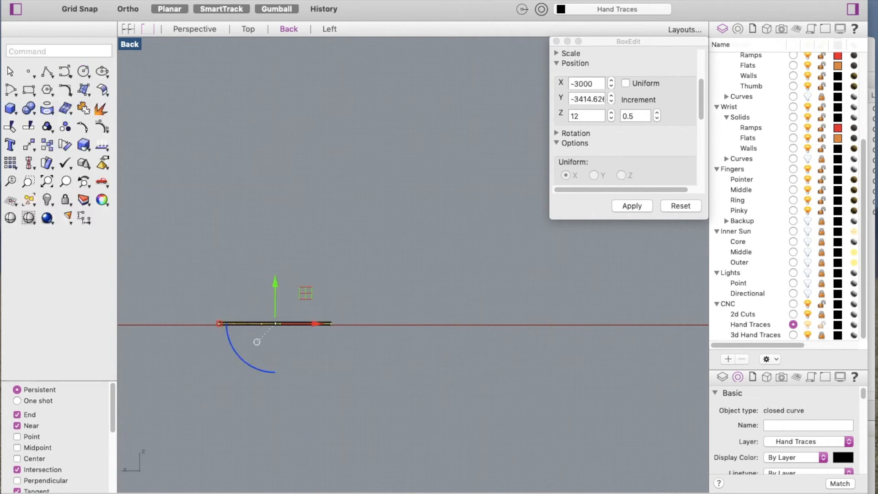
# Assign the extruded hand shapes and their curves to the 3d Hand Traces layer in the Top view, then deselect them.
pyautogui.click(246, 32)
pyautogui.moveTo(214, 128); pyautogui.dragTo(404, 397)
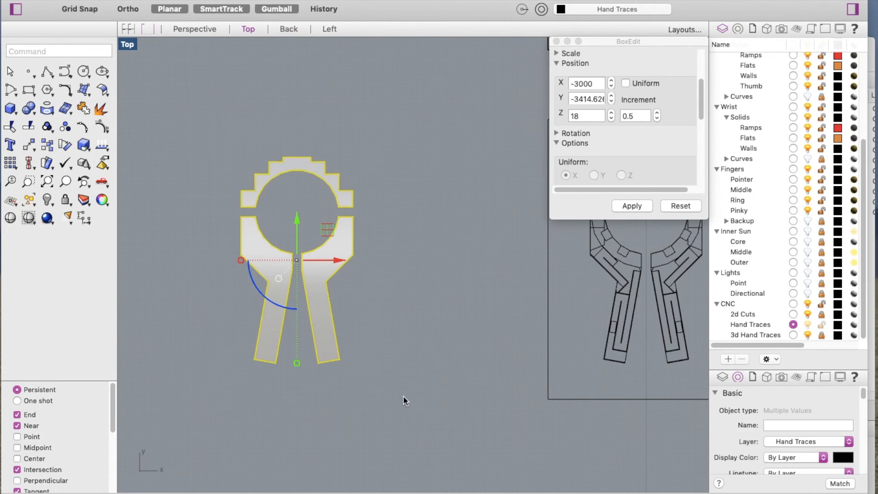
pyautogui.click(848, 442)
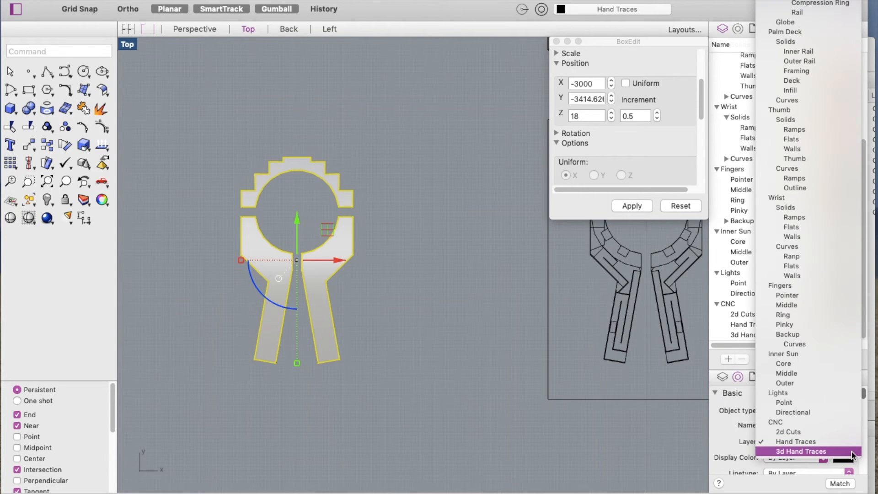
pyautogui.click(804, 451)
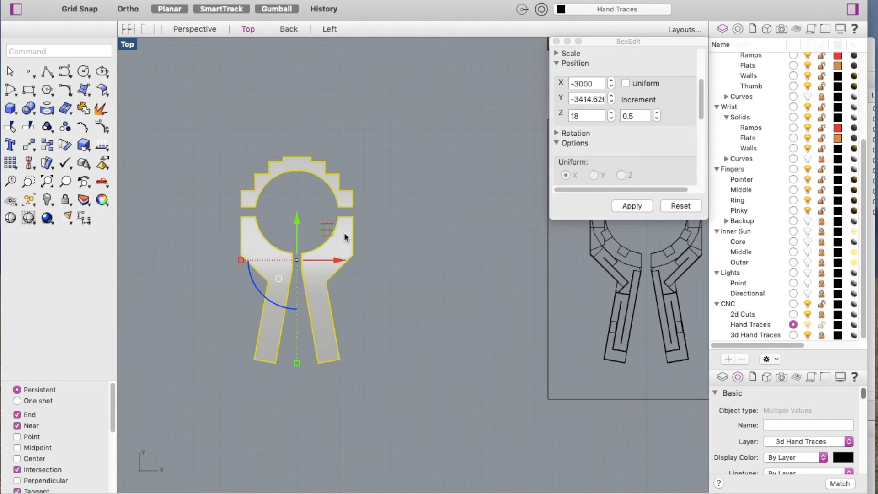
pyautogui.scroll(-2, 240, 239)
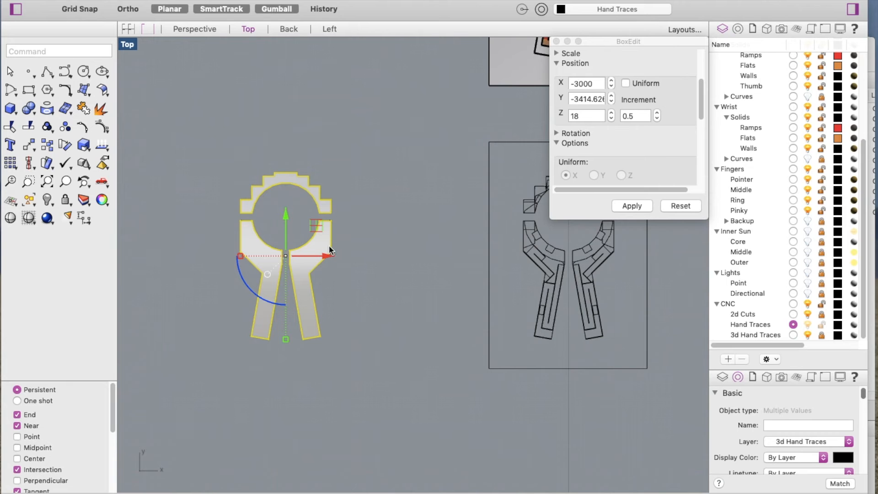
pyautogui.scroll(-5, 265, 314)
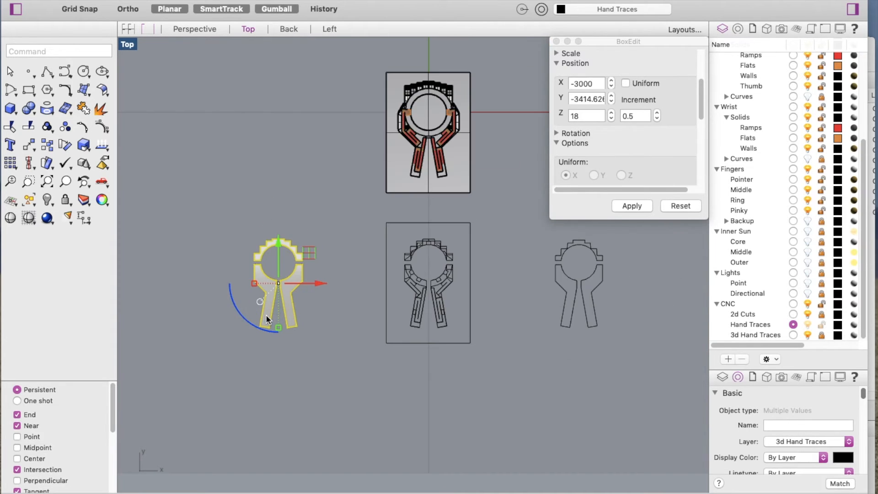
pyautogui.click(345, 312)
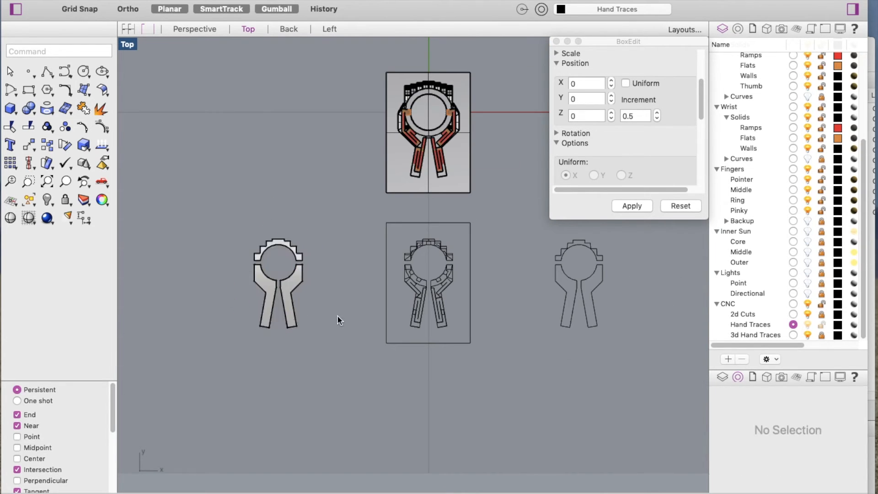
pyautogui.scroll(-3, 337, 317)
pyautogui.scroll(4, 394, 316)
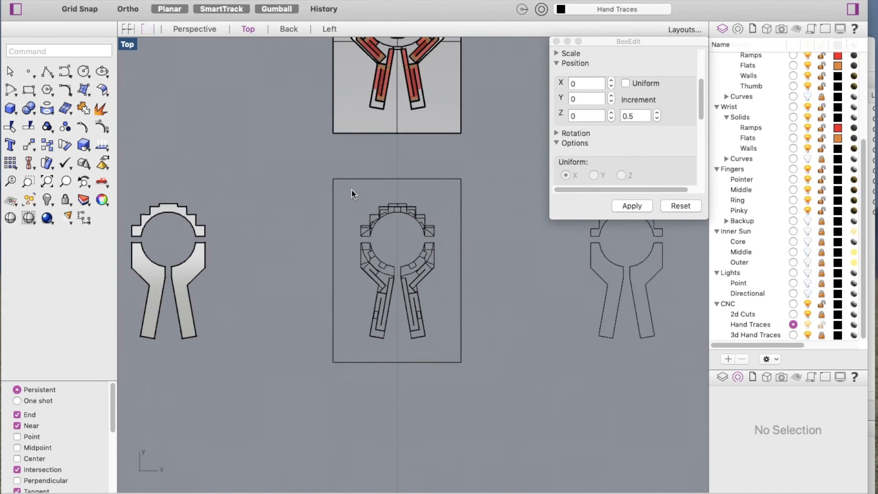
pyautogui.moveTo(312, 163)
pyautogui.mouseDown()
pyautogui.moveTo(421, 355)
pyautogui.moveTo(484, 388)
pyautogui.mouseUp()
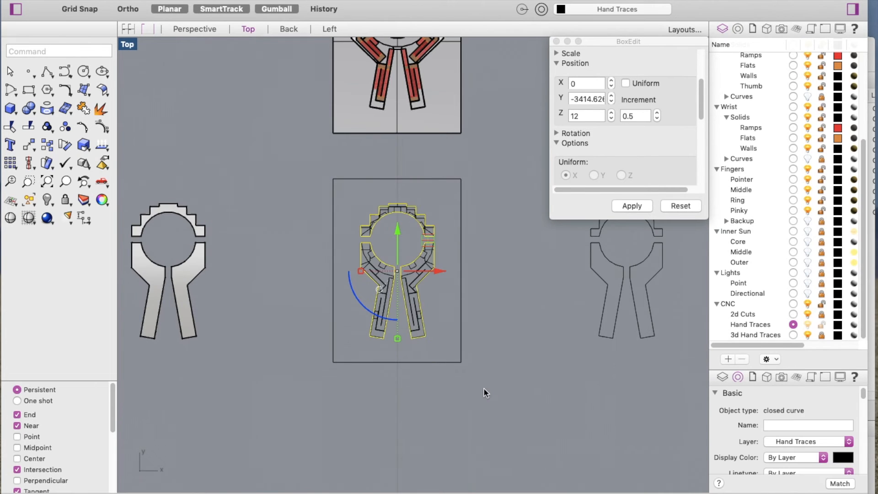
pyautogui.scroll(-3, 256, 337)
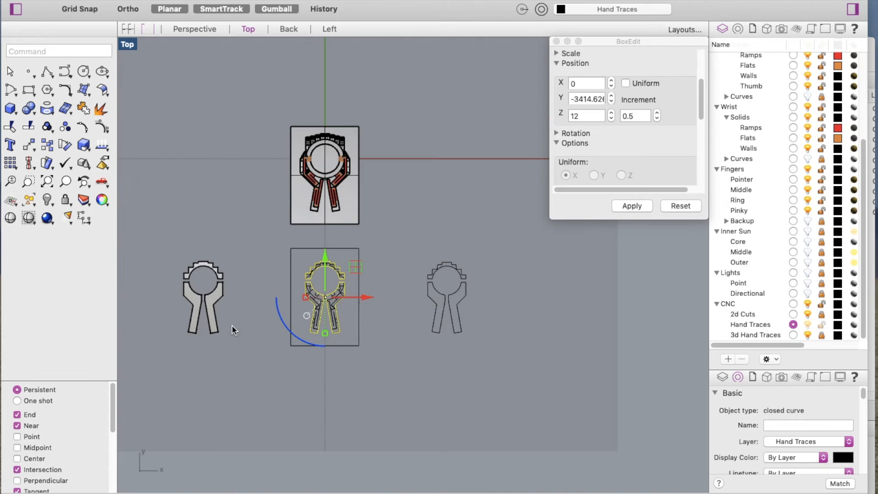
pyautogui.scroll(-1, 374, 346)
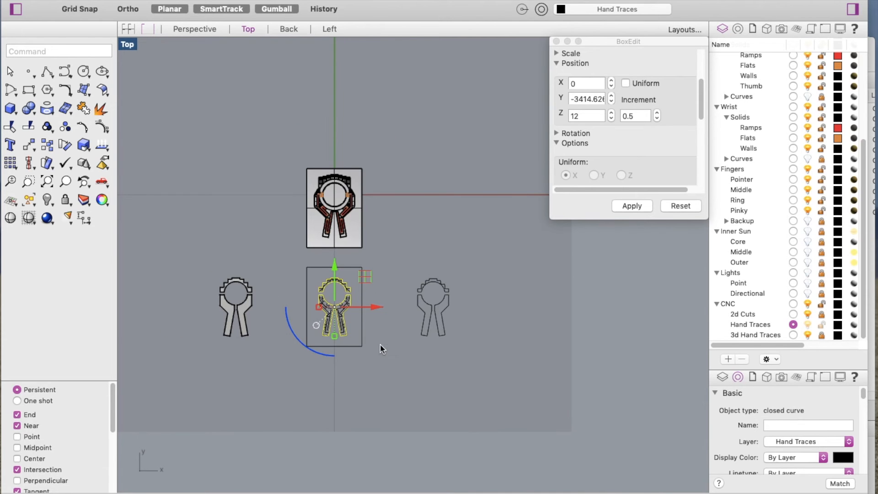
pyautogui.click(284, 265)
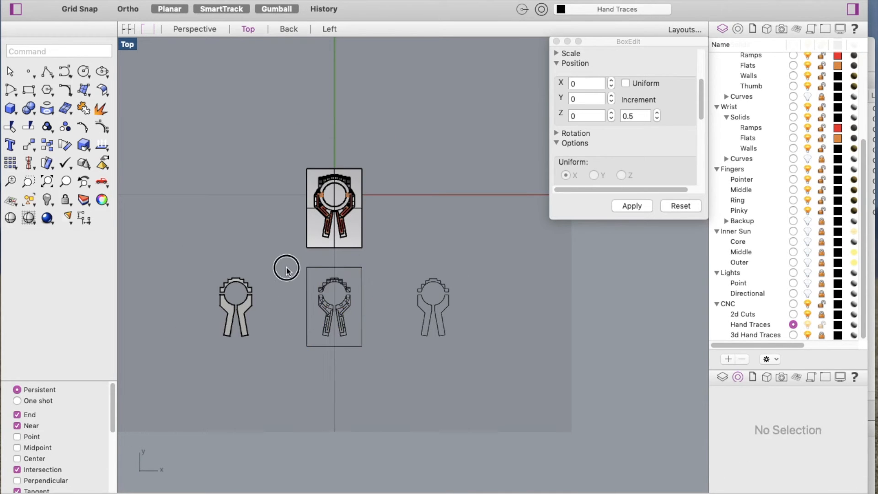
# Move the plain hand outline curves to the right of the central rectangle 250' in the X direction.
pyautogui.moveTo(407, 268); pyautogui.dragTo(476, 357)
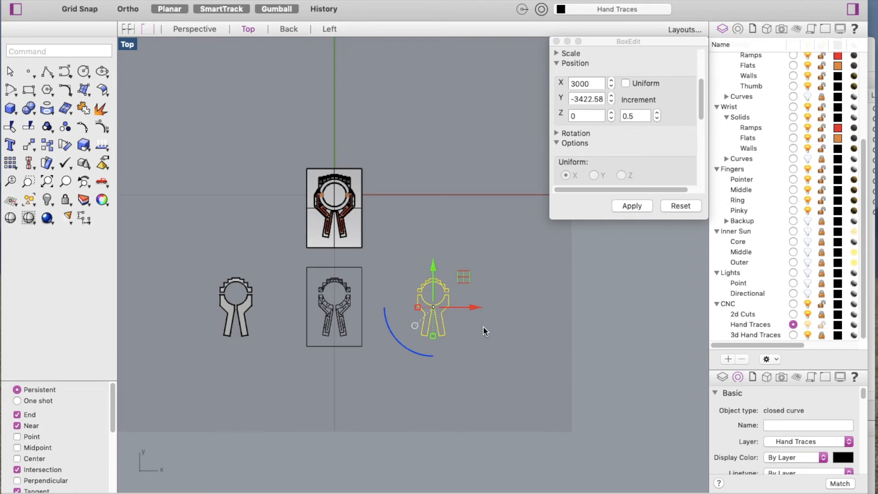
pyautogui.click(475, 306)
pyautogui.write('3')
pyautogui.press('BackSpace')
pyautogui.write('250')
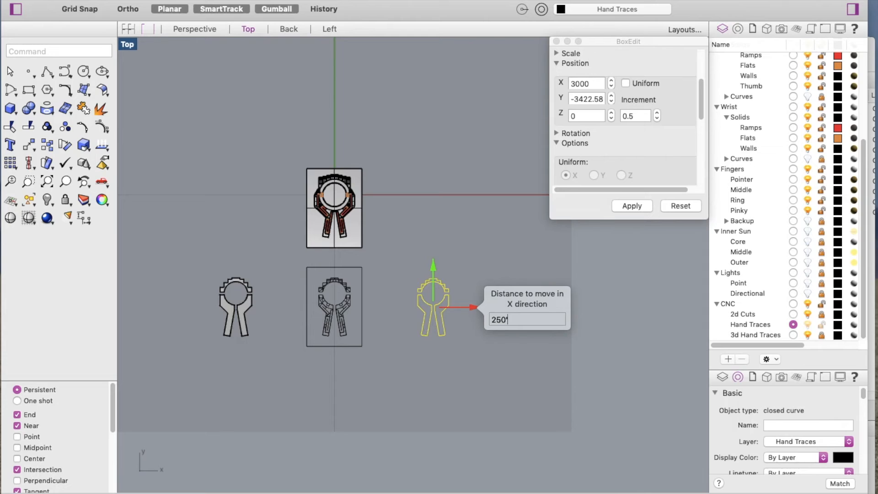
pyautogui.press('Return')
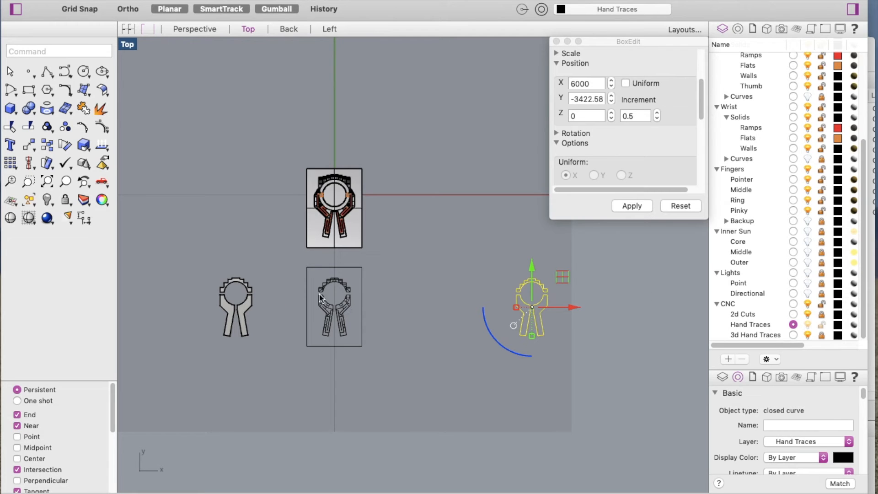
pyautogui.scroll(4, 363, 310)
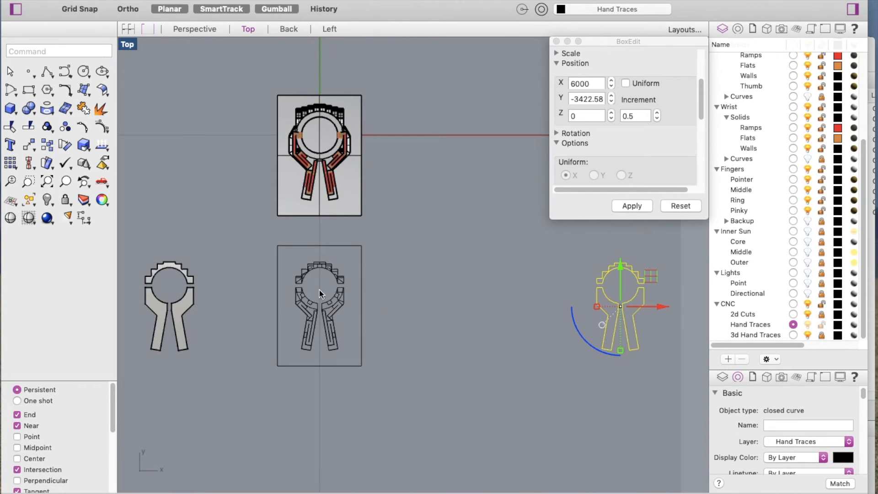
# Copy the closed hand traces inside the central rectangle 250' in the X direction.
pyautogui.scroll(-5, 290, 297)
pyautogui.scroll(5, 299, 289)
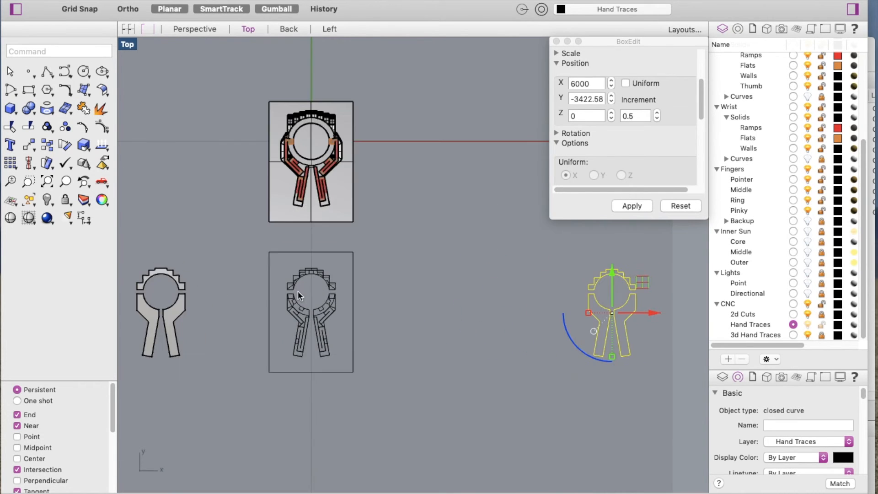
pyautogui.moveTo(244, 245)
pyautogui.mouseDown()
pyautogui.moveTo(287, 314)
pyautogui.moveTo(376, 372)
pyautogui.mouseUp()
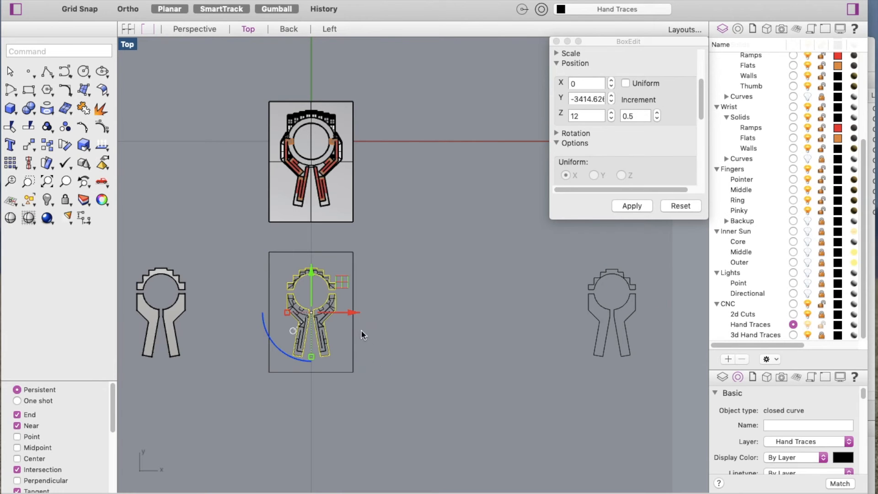
pyautogui.click(354, 313)
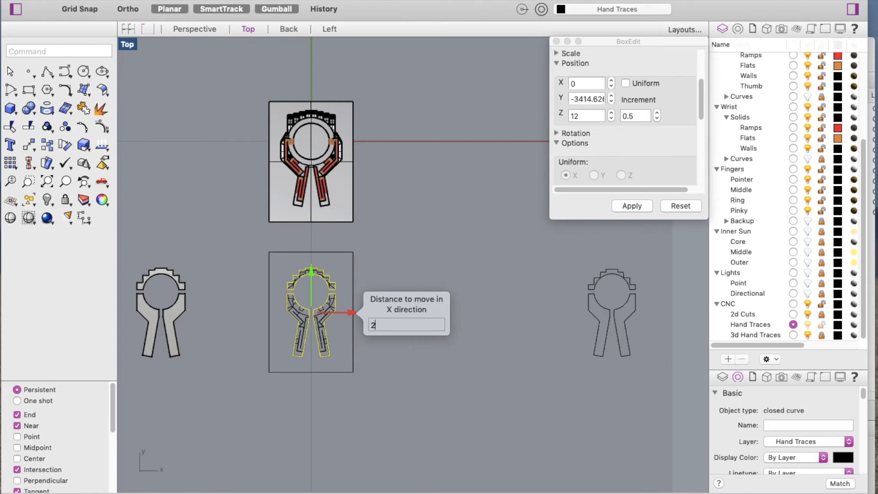
pyautogui.write('250')
pyautogui.press('Return')
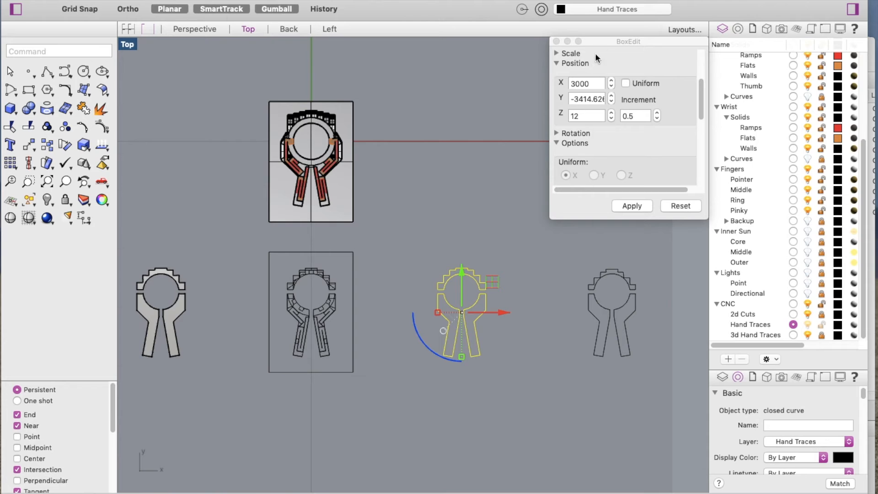
# Set the Z position of the copied hand traces to 0.
pyautogui.click(581, 115)
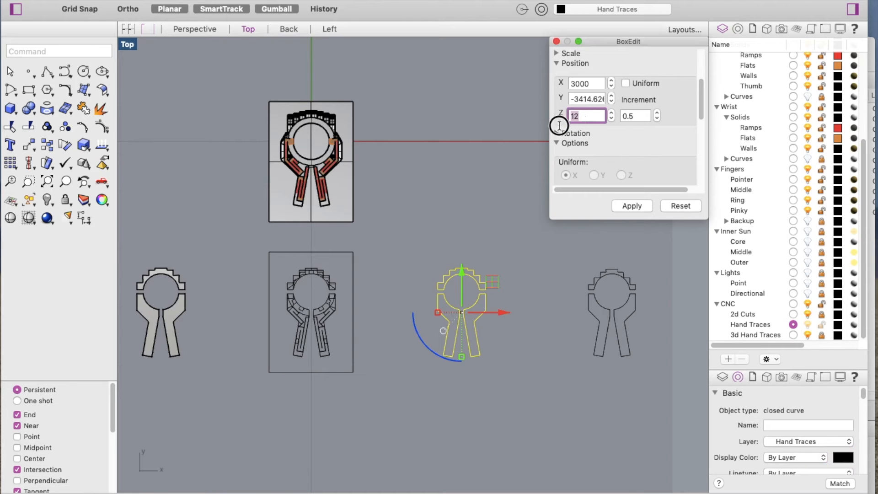
pyautogui.write('0')
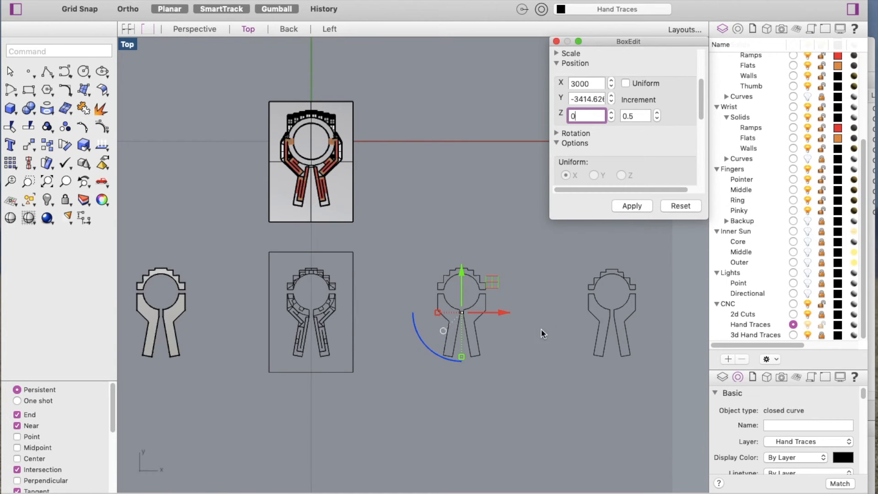
pyautogui.click(638, 207)
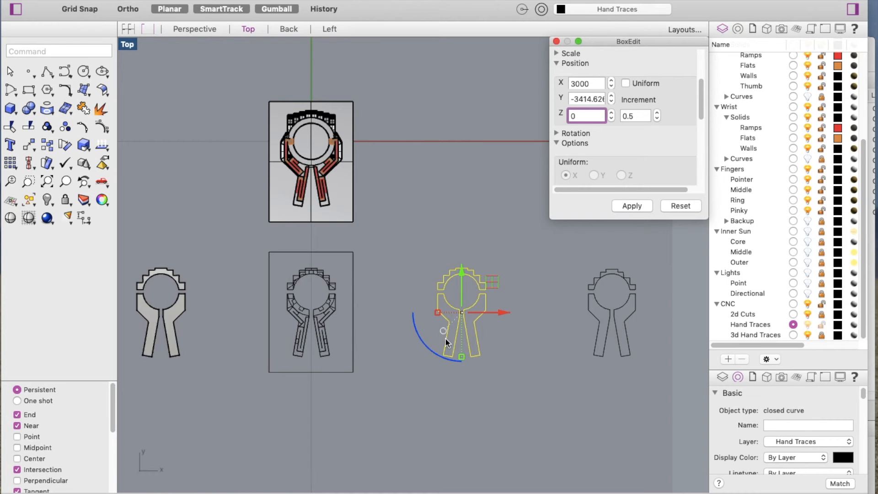
# Select the hand traces inside the central rectangle and set their Z position to 24.
pyautogui.scroll(-4, 463, 303)
pyautogui.scroll(8, 349, 314)
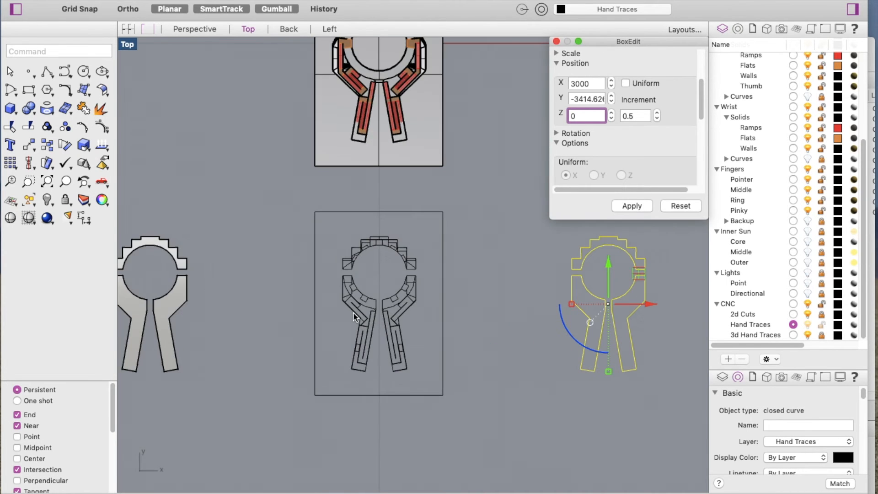
pyautogui.click(310, 249)
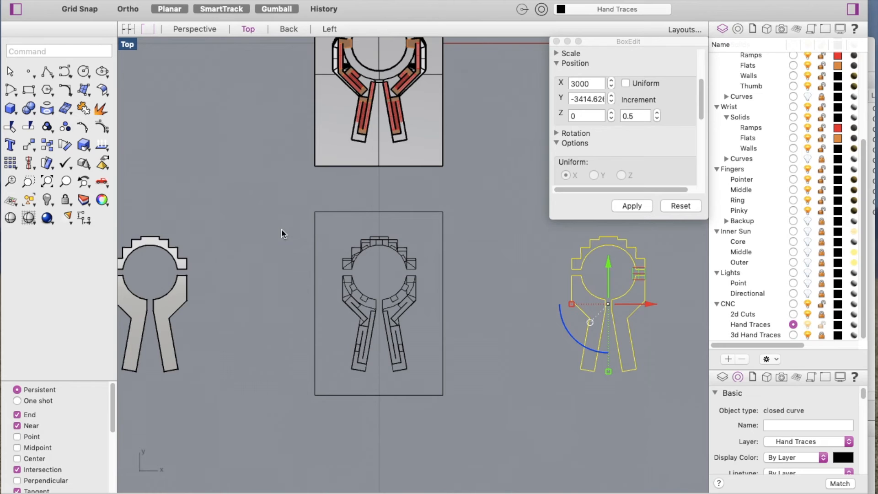
pyautogui.click(282, 229)
pyautogui.moveTo(290, 183)
pyautogui.mouseDown()
pyautogui.moveTo(426, 392)
pyautogui.moveTo(480, 406)
pyautogui.mouseUp()
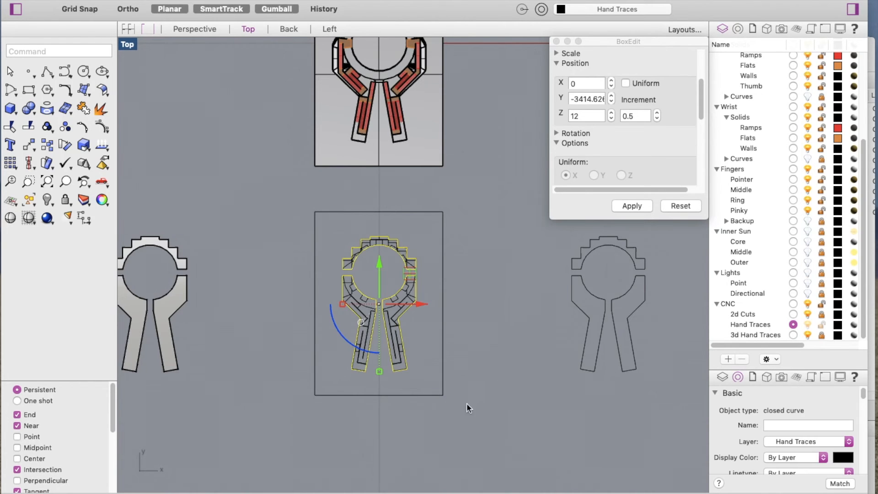
pyautogui.click(582, 115)
pyautogui.press('BackSpace')
pyautogui.press('BackSpace')
pyautogui.write('24')
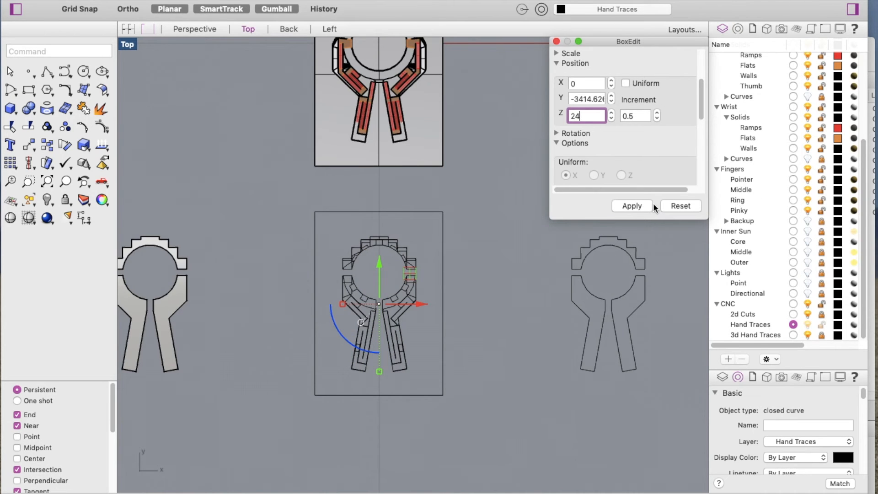
pyautogui.click(637, 207)
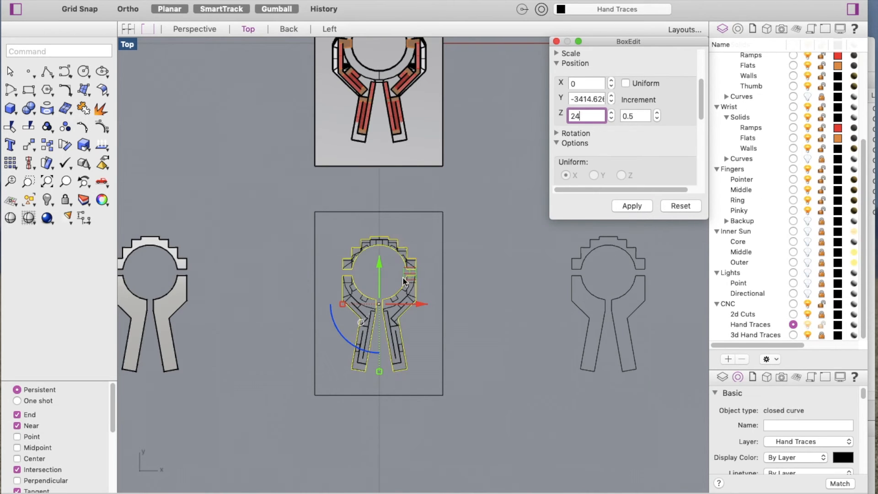
# Make 2d Cuts the current layer, lock the Hand Traces layer, and delete the old section curves and rectangle around the central traces.
pyautogui.click(793, 314)
pyautogui.click(821, 325)
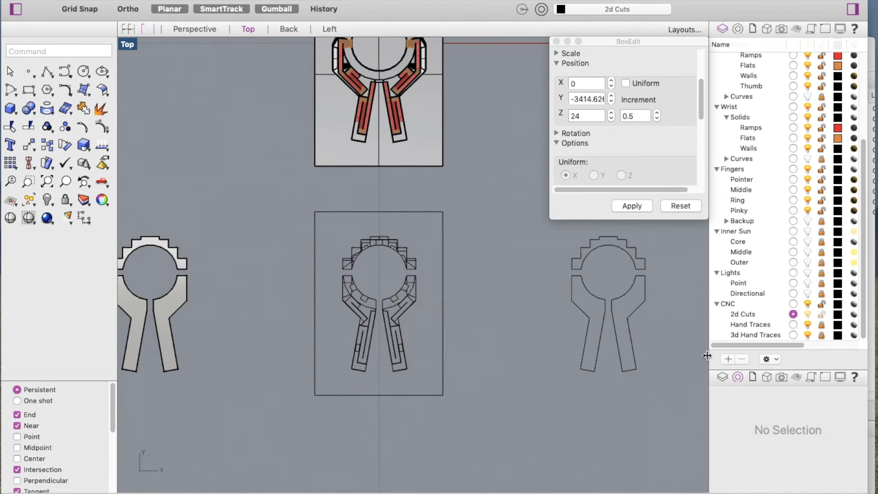
pyautogui.moveTo(297, 213); pyautogui.dragTo(483, 435)
pyautogui.press('Delete')
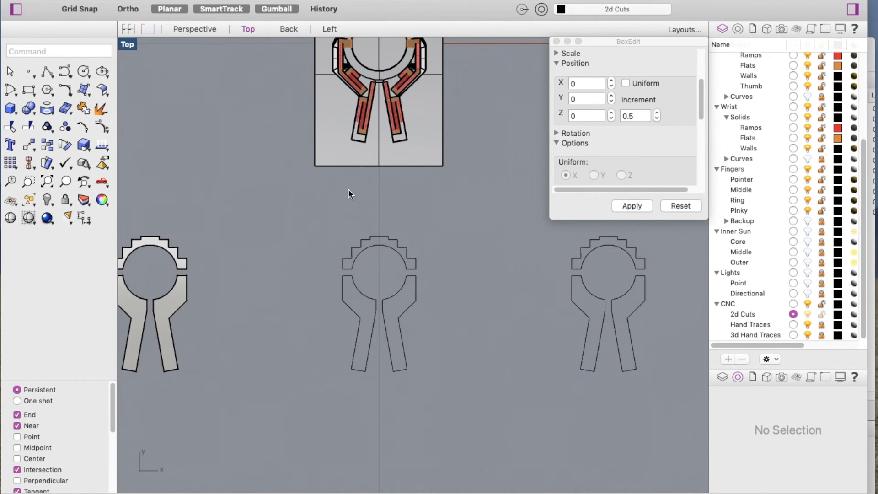
# Set the Z position of the rectangular plane surface at the hand model to 24.
pyautogui.click(345, 160)
pyautogui.click(586, 115)
pyautogui.press('BackSpace')
pyautogui.press('BackSpace')
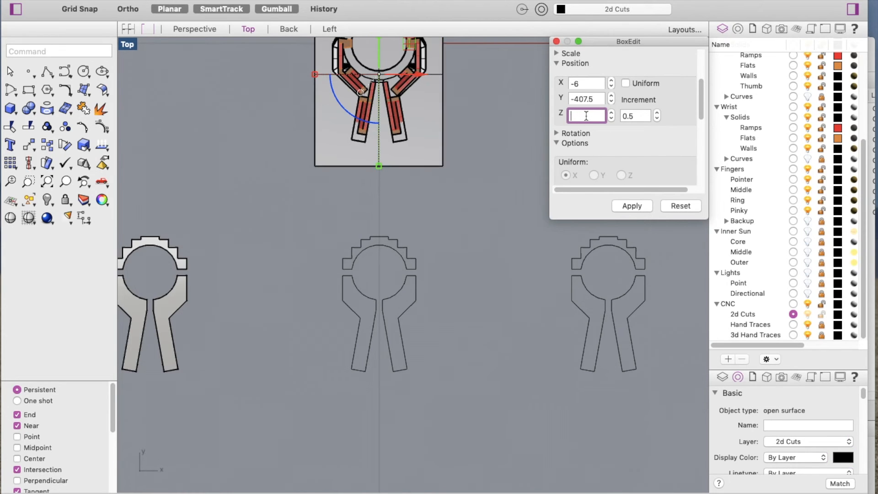
pyautogui.write('24')
pyautogui.click(632, 206)
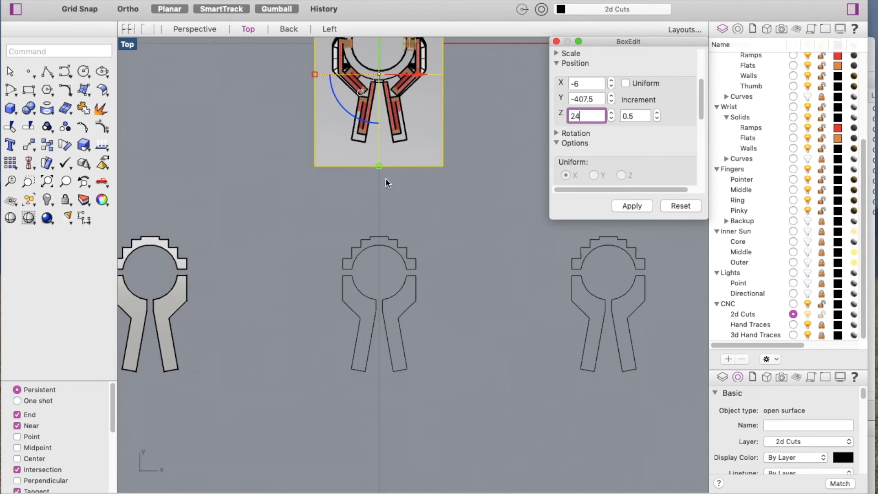
# In the Back view, move the plane surface 12 in the Z direction, and return it by -12.
pyautogui.scroll(-3, 380, 204)
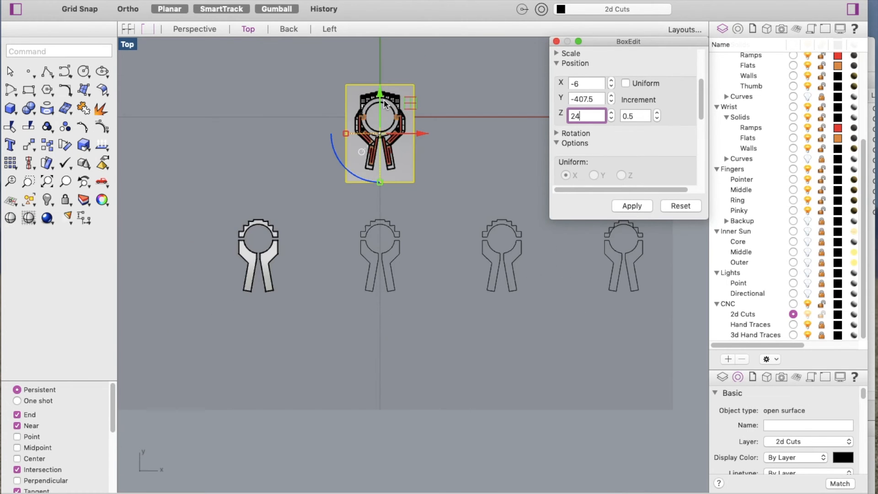
pyautogui.click(289, 30)
pyautogui.scroll(-3, 359, 300)
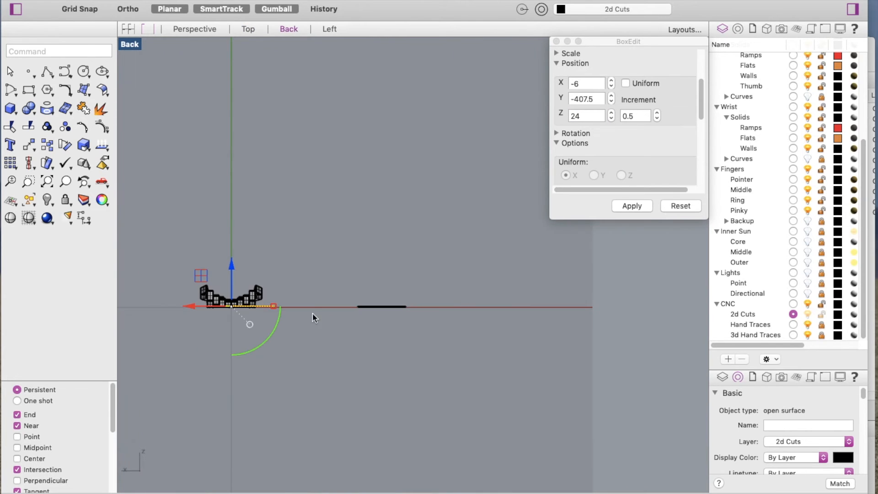
pyautogui.scroll(6, 204, 311)
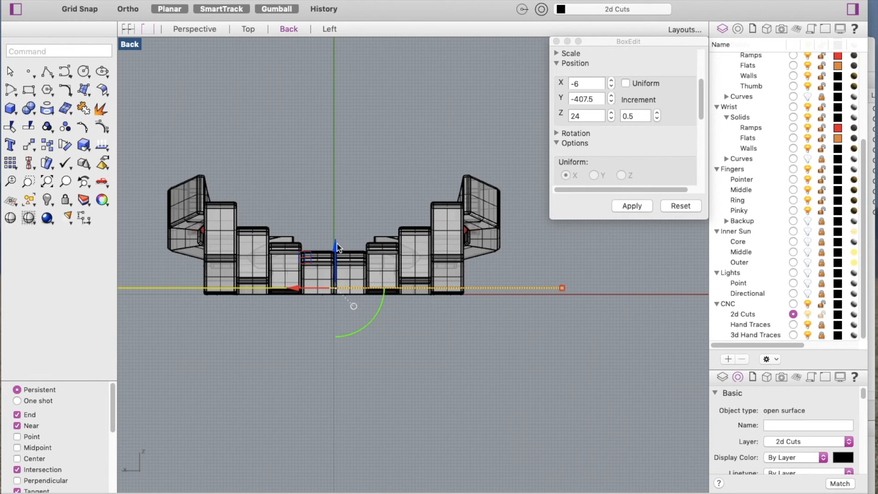
pyautogui.click(336, 249)
pyautogui.write('12')
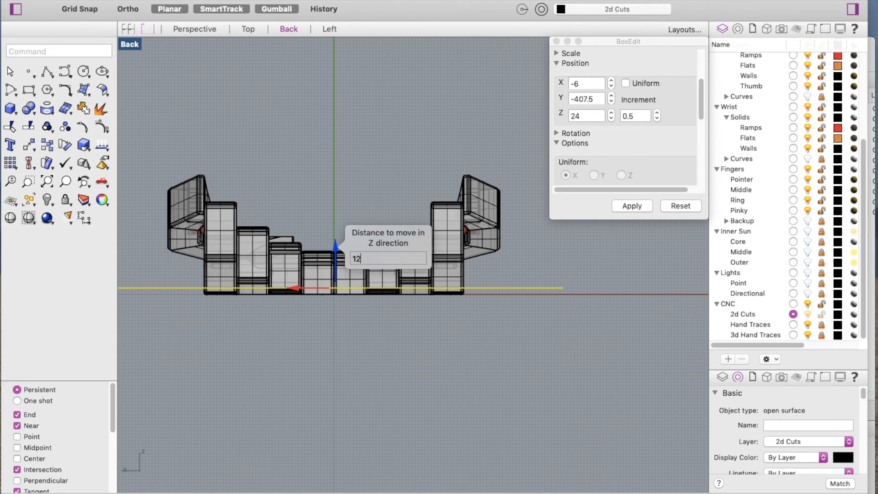
pyautogui.press('Return')
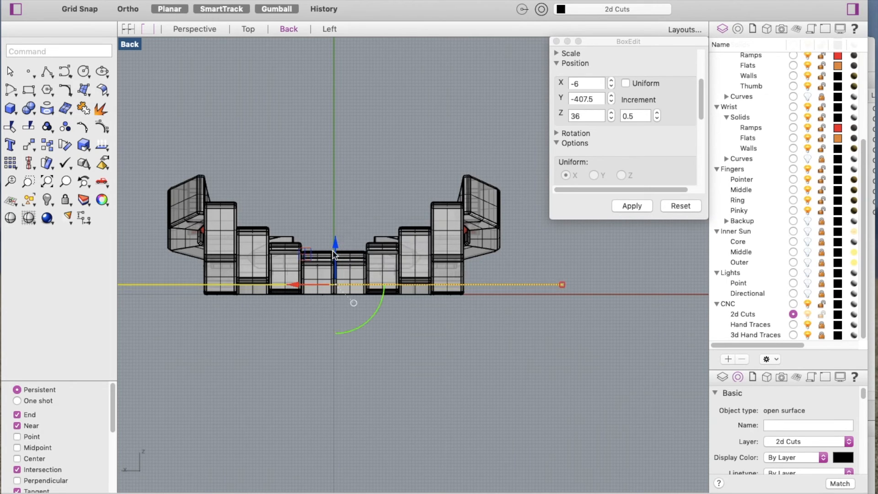
pyautogui.click(336, 249)
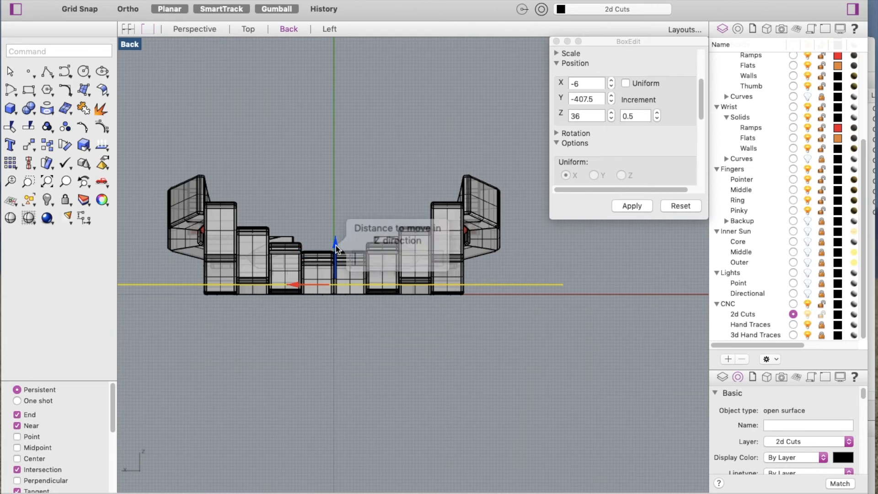
pyautogui.write('-12')
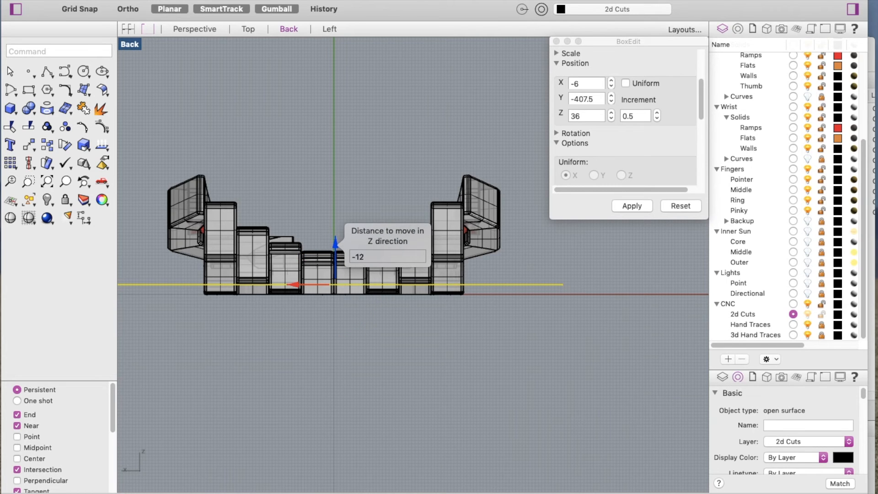
pyautogui.press('Return')
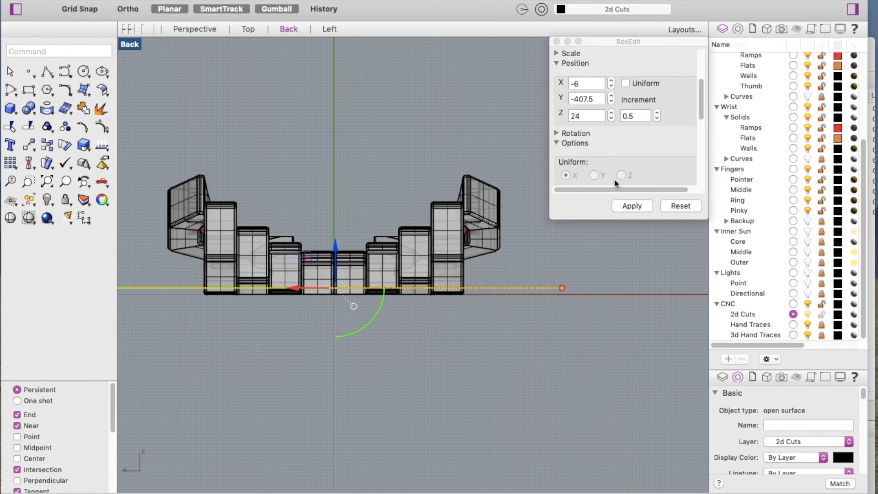
pyautogui.click(589, 117)
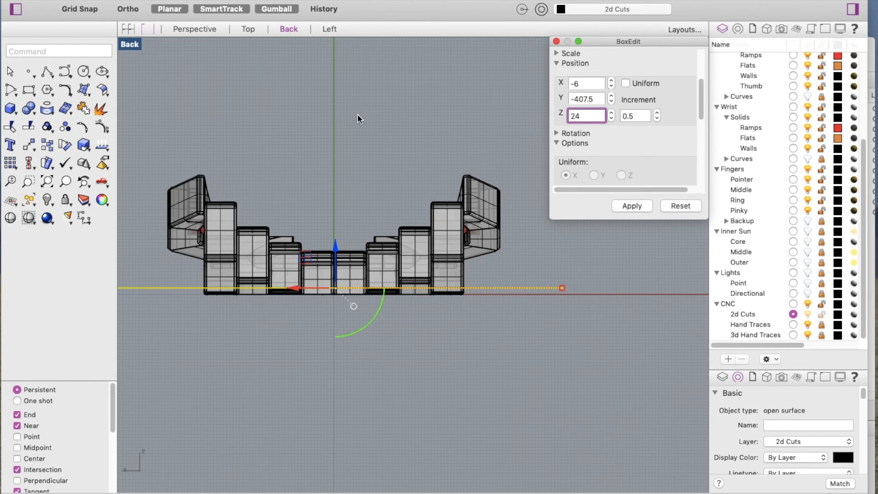
# Section the whole hand model and plane surface in the Back view, from one end of the plane's edge to the other.
pyautogui.click(245, 27)
pyautogui.scroll(-3, 340, 218)
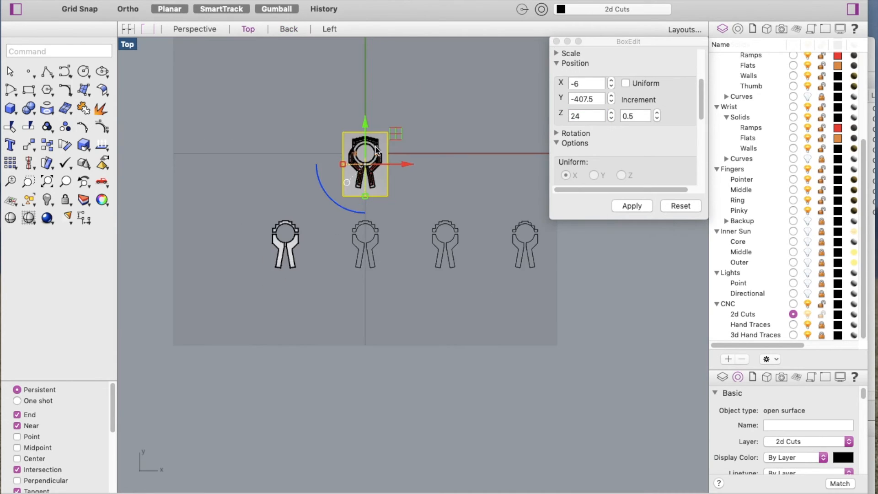
pyautogui.click(435, 202)
pyautogui.moveTo(310, 89); pyautogui.dragTo(409, 202)
pyautogui.write('Section')
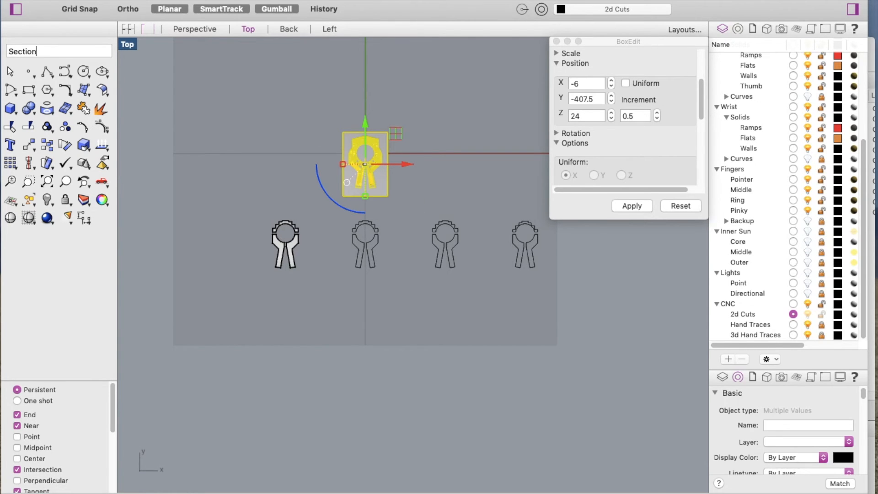
pyautogui.press('Return')
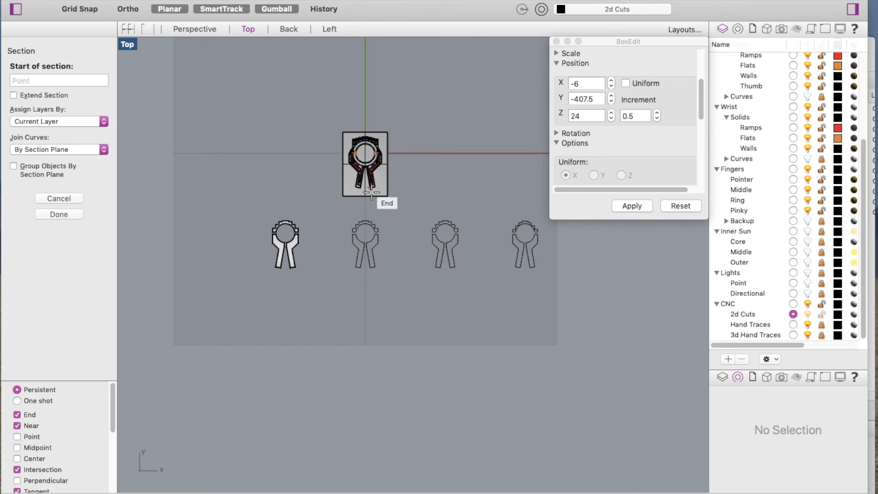
pyautogui.click(289, 30)
pyautogui.scroll(-6, 421, 267)
pyautogui.scroll(5, 363, 262)
pyautogui.click(192, 286)
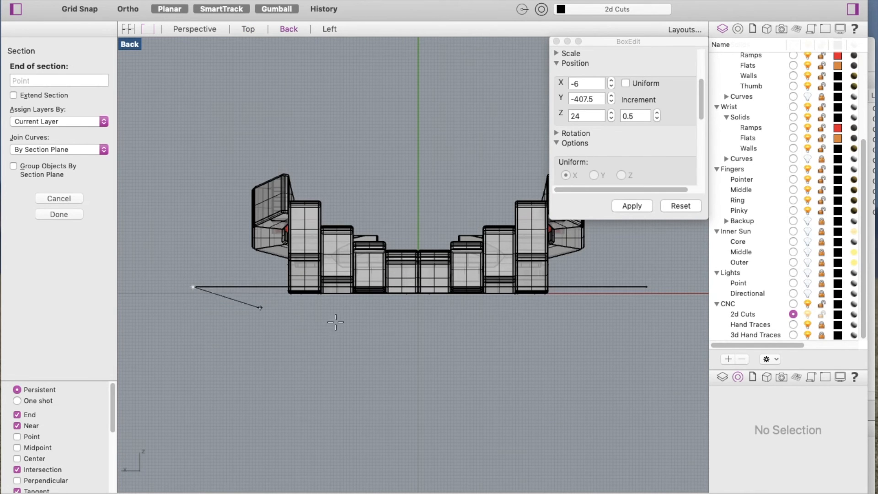
pyautogui.click(647, 285)
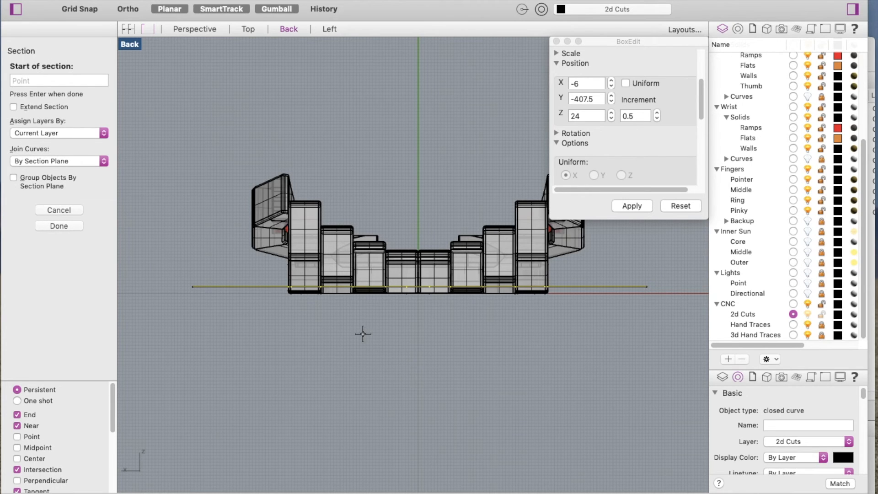
pyautogui.press('Return')
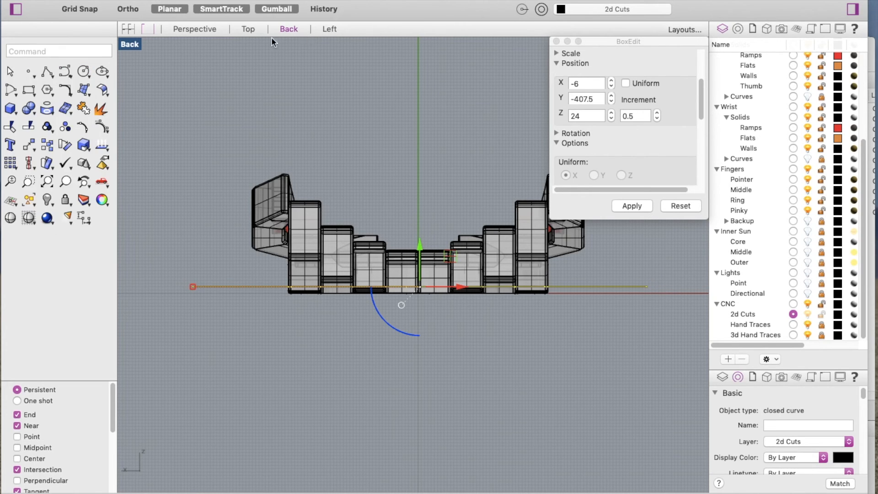
# In the Top view, move the new section curves -250' along the gumball's Z direction, onto the central hand traces.
pyautogui.click(249, 29)
pyautogui.scroll(3, 370, 186)
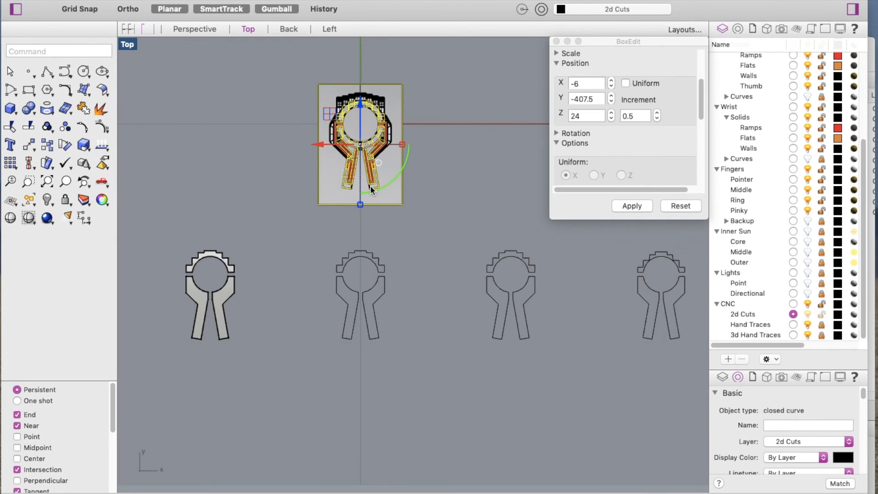
pyautogui.click(359, 101)
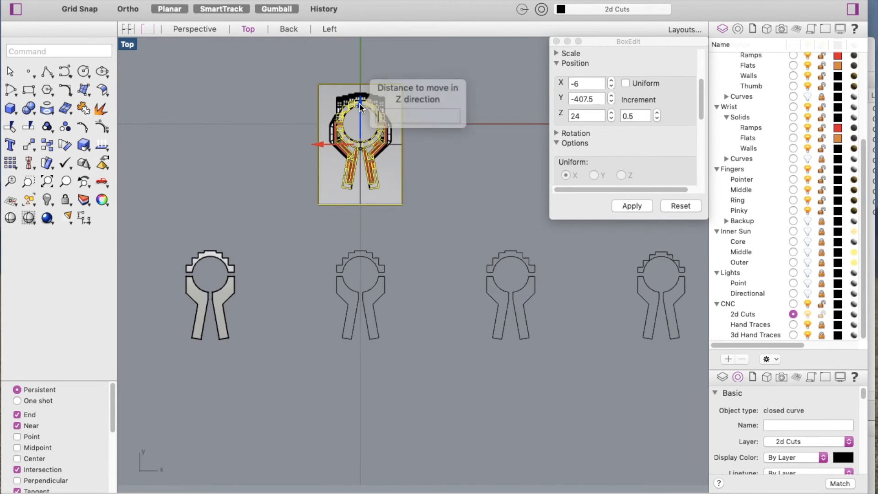
pyautogui.write('-250')
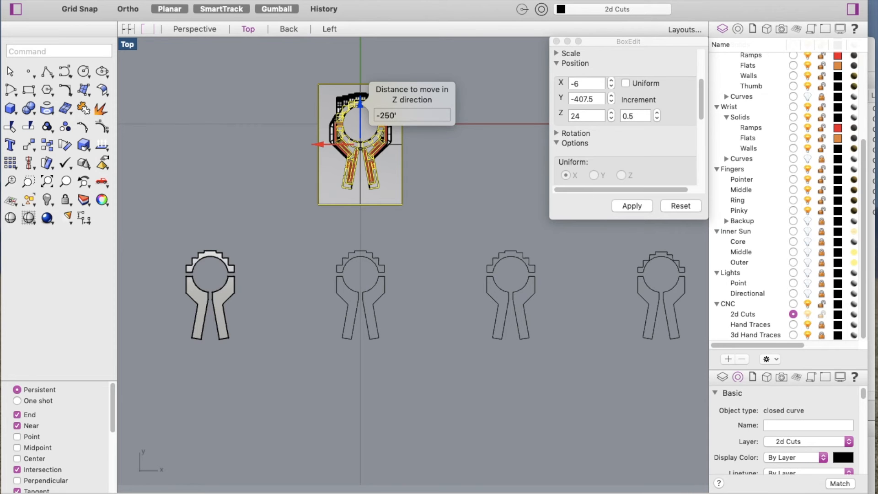
pyautogui.press('Return')
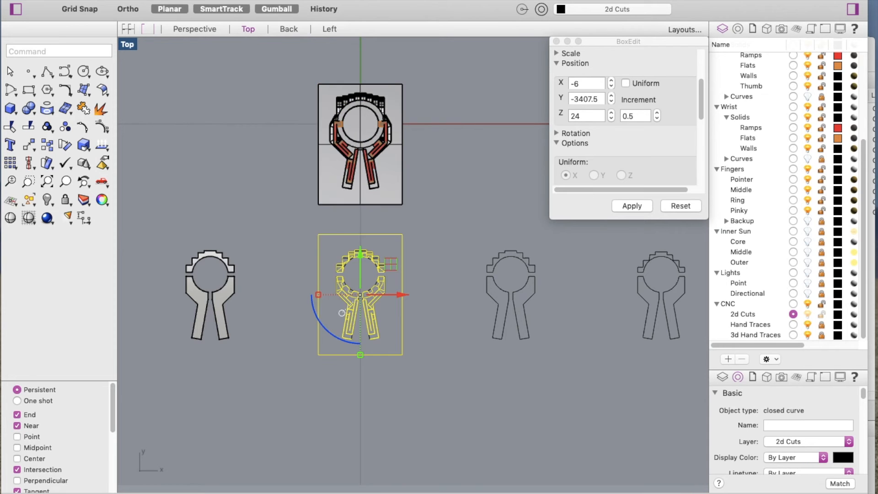
# Deselect the new section curves and make Hand Traces the current layer.
pyautogui.scroll(1, 391, 300)
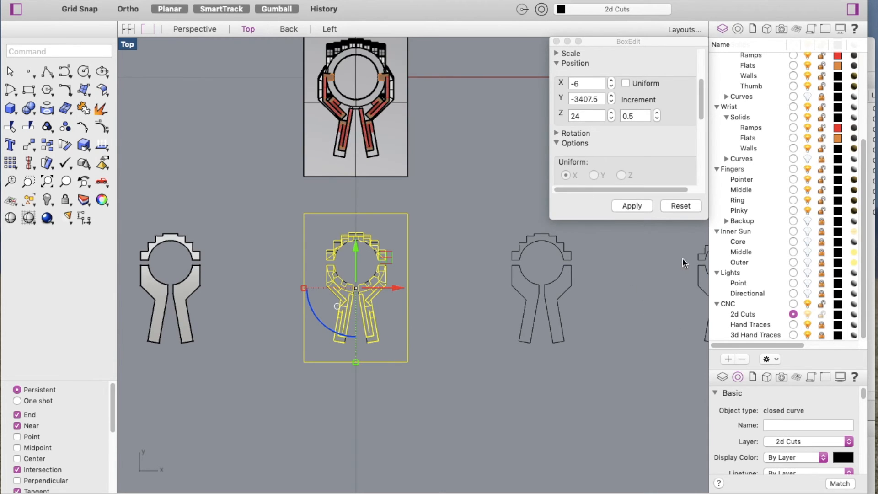
pyautogui.doubleClick(575, 118)
pyautogui.moveTo(573, 120); pyautogui.dragTo(582, 115)
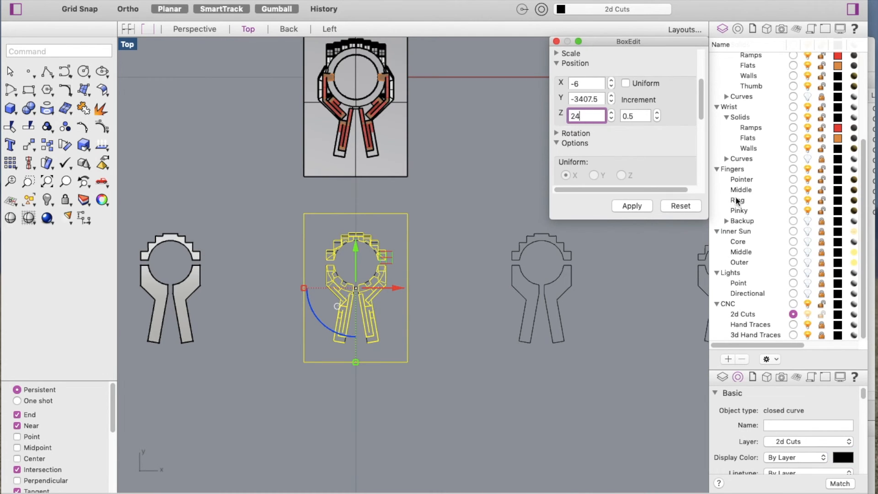
pyautogui.click(548, 411)
pyautogui.click(417, 411)
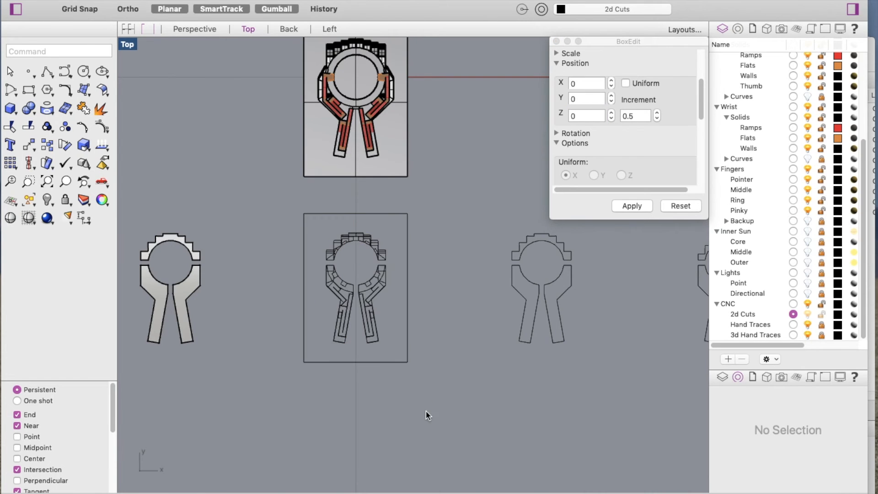
pyautogui.click(792, 324)
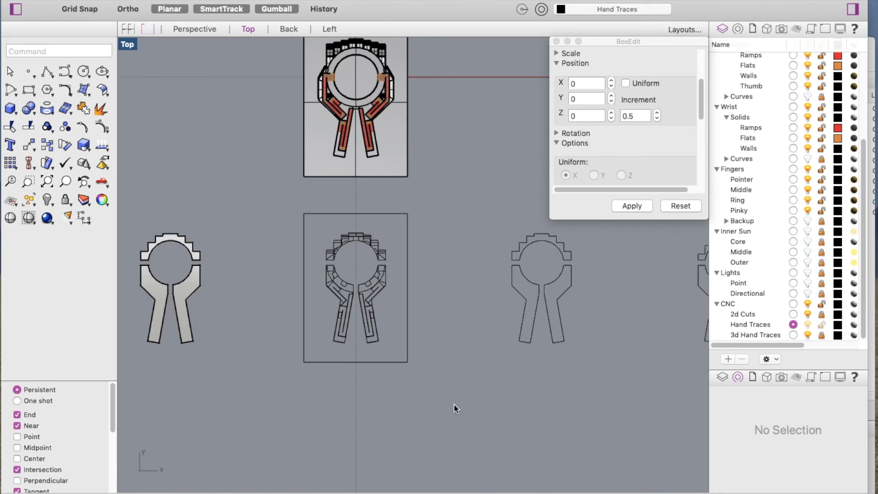
# Show the central hand traces' control points and raise the outermost right finger block's top edge to the section outline.
pyautogui.moveTo(279, 204)
pyautogui.mouseDown()
pyautogui.moveTo(384, 329)
pyautogui.moveTo(429, 362)
pyautogui.mouseUp()
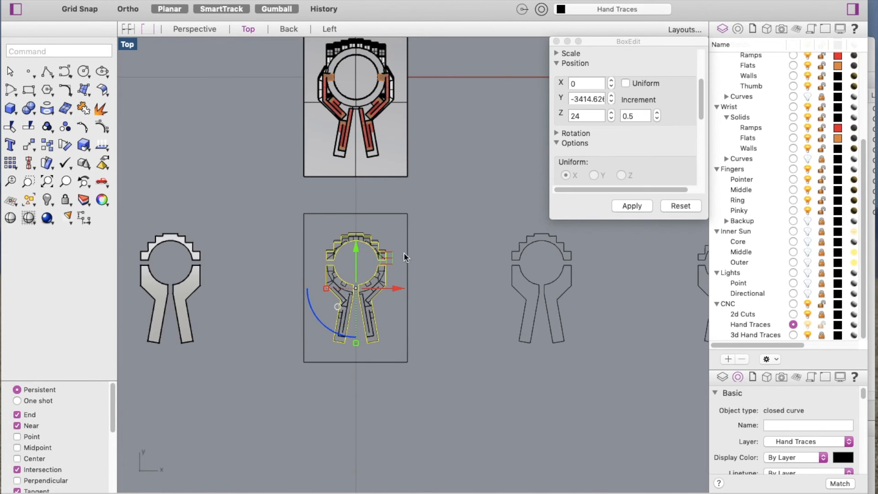
pyautogui.scroll(3, 387, 320)
pyautogui.scroll(5, 368, 344)
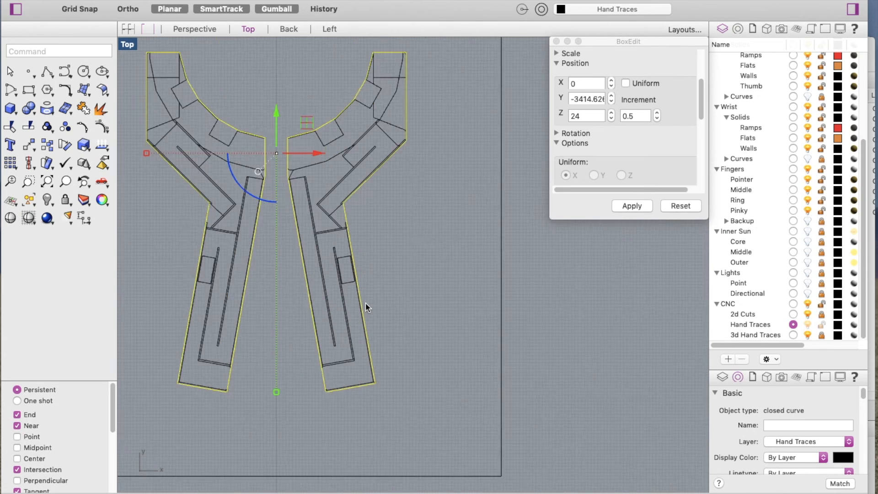
pyautogui.scroll(-3, 351, 297)
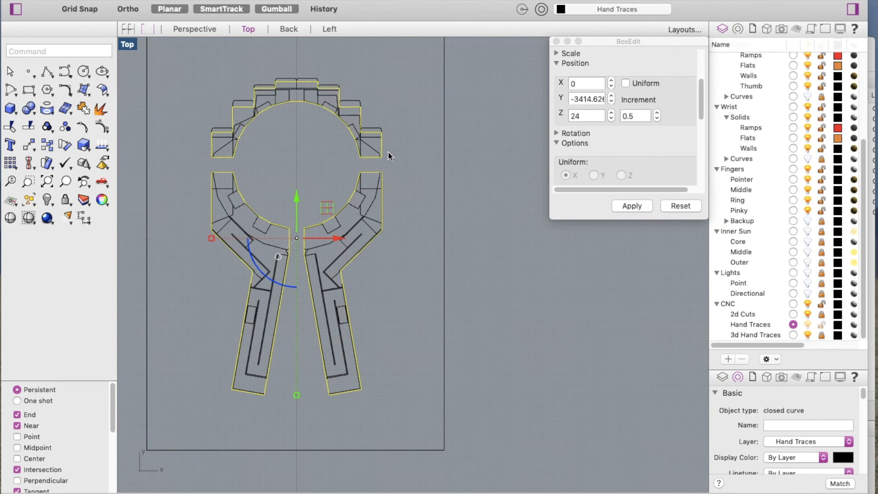
pyautogui.scroll(5, 376, 148)
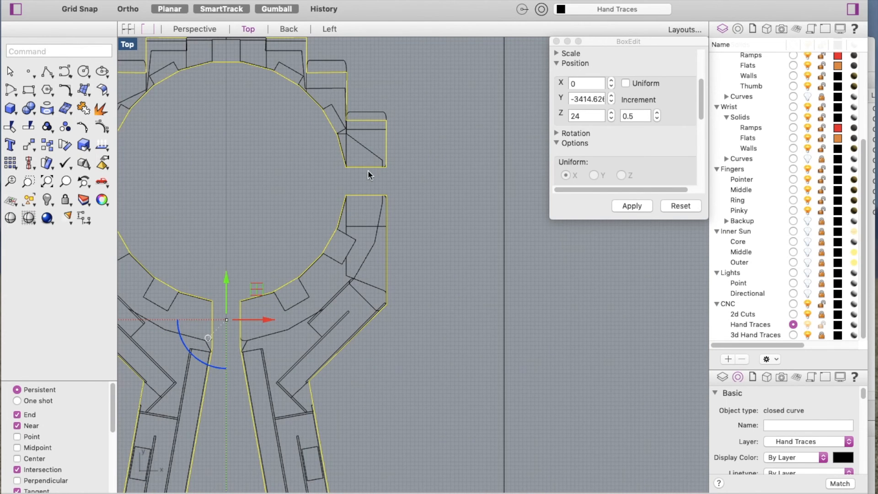
pyautogui.scroll(-5, 366, 137)
pyautogui.scroll(3, 306, 101)
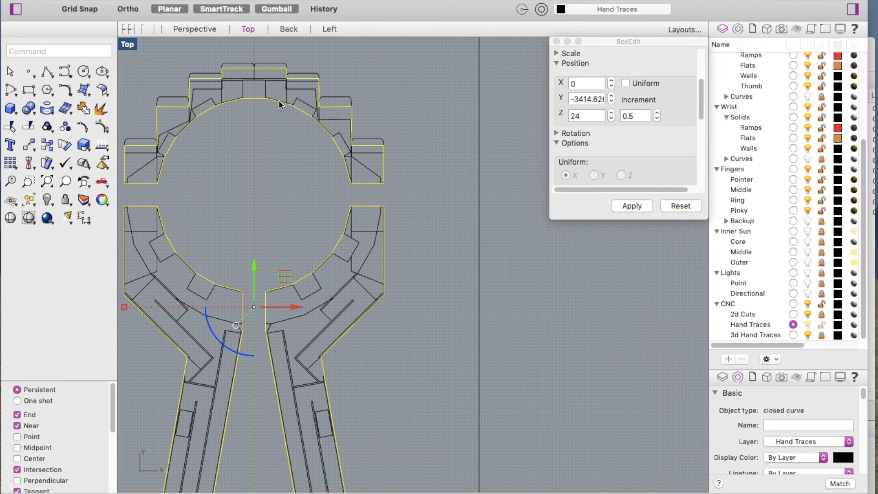
pyautogui.press('Escape')
pyautogui.scroll(5, 366, 147)
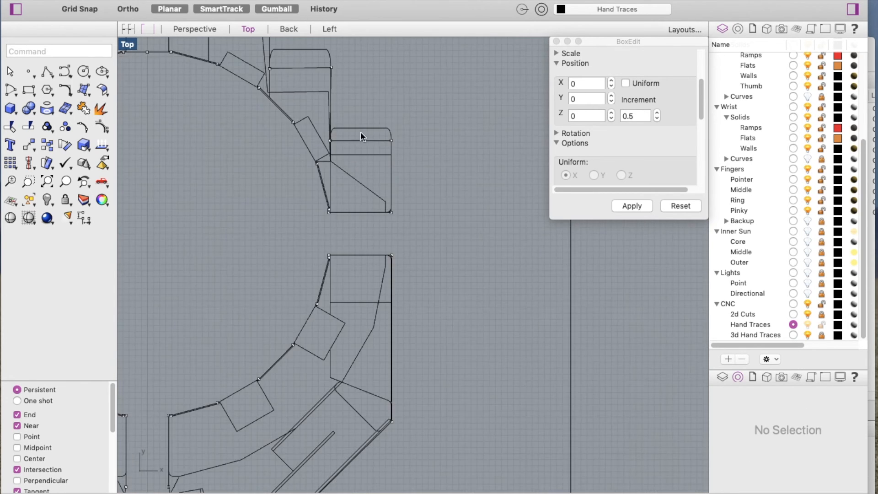
pyautogui.scroll(3, 362, 141)
pyautogui.click(391, 148)
pyautogui.moveTo(361, 106); pyautogui.dragTo(359, 87)
pyautogui.scroll(-8, 365, 127)
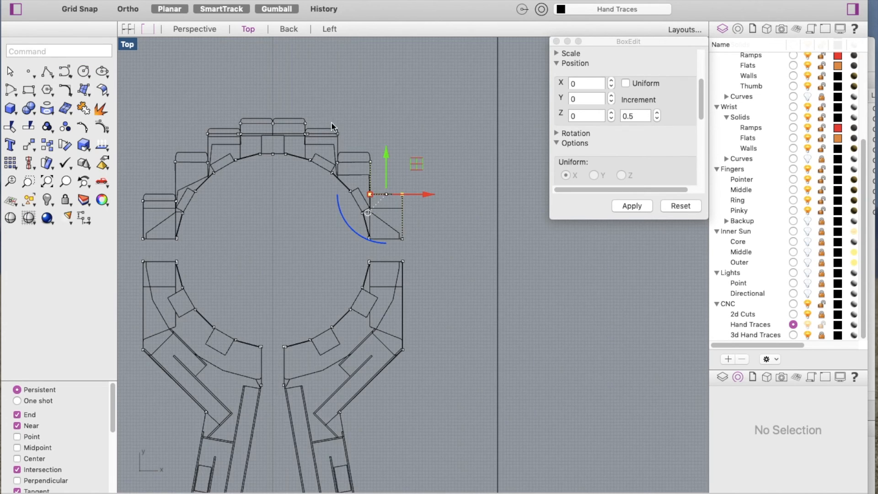
# Raise the top edges of the second and third finger blocks from the right to the section outline.
pyautogui.scroll(5, 362, 206)
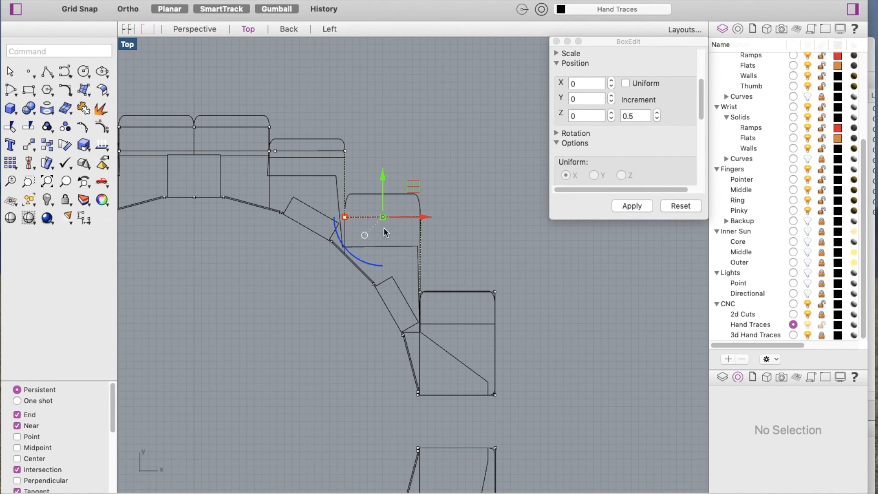
pyautogui.moveTo(384, 180); pyautogui.dragTo(383, 157)
pyautogui.moveTo(251, 142); pyautogui.dragTo(360, 161)
pyautogui.moveTo(311, 118)
pyautogui.mouseDown()
pyautogui.moveTo(308, 98)
pyautogui.moveTo(309, 106)
pyautogui.mouseUp()
pyautogui.scroll(-9, 316, 132)
# Raise the top edges of the central finger block and the block just left of it to the section outline.
pyautogui.scroll(11, 220, 110)
pyautogui.click(257, 162)
pyautogui.moveTo(263, 142); pyautogui.dragTo(476, 184)
pyautogui.moveTo(367, 133); pyautogui.dragTo(368, 128)
pyautogui.scroll(-6, 368, 129)
pyautogui.scroll(8, 210, 265)
pyautogui.scroll(-6, 367, 170)
pyautogui.scroll(4, 297, 208)
pyautogui.scroll(2, 296, 208)
pyautogui.moveTo(335, 109); pyautogui.dragTo(492, 169)
pyautogui.moveTo(417, 88); pyautogui.dragTo(419, 71)
pyautogui.scroll(-8, 441, 242)
# Raise the top edges of the two outermost left finger blocks to the section outline.
pyautogui.scroll(8, 359, 273)
pyautogui.moveTo(341, 168); pyautogui.dragTo(482, 217)
pyautogui.moveTo(416, 142); pyautogui.dragTo(421, 110)
pyautogui.scroll(-5, 410, 296)
pyautogui.click(288, 262)
pyautogui.moveTo(287, 261); pyautogui.dragTo(417, 274)
pyautogui.moveTo(352, 224); pyautogui.dragTo(355, 200)
pyautogui.scroll(-4, 286, 249)
pyautogui.scroll(-4, 274, 265)
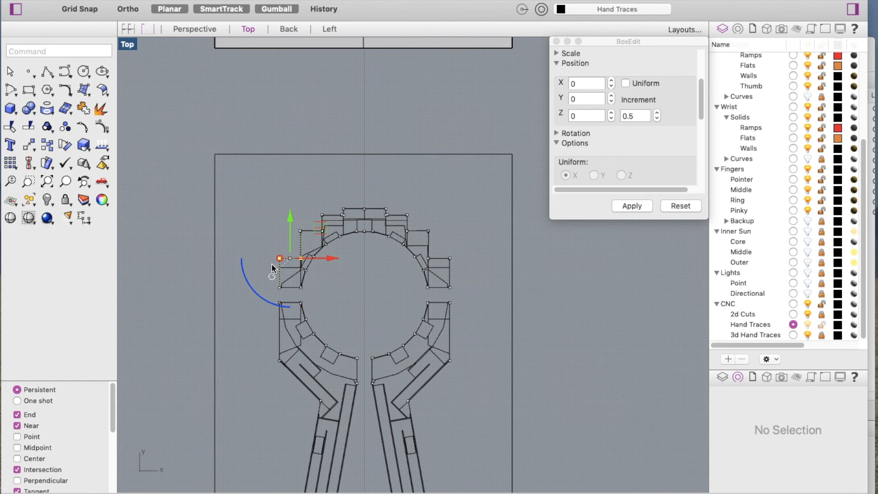
pyautogui.scroll(-3, 327, 269)
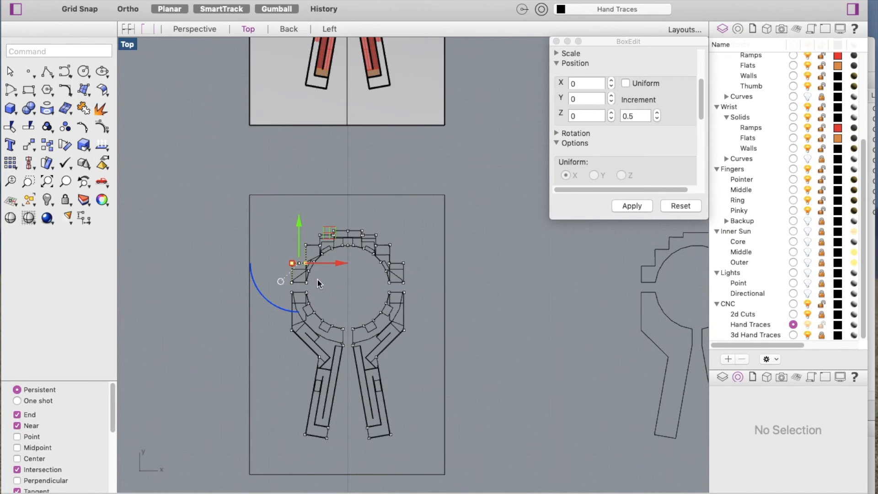
# Turn off the control points on the hand traces.
pyautogui.click(455, 258)
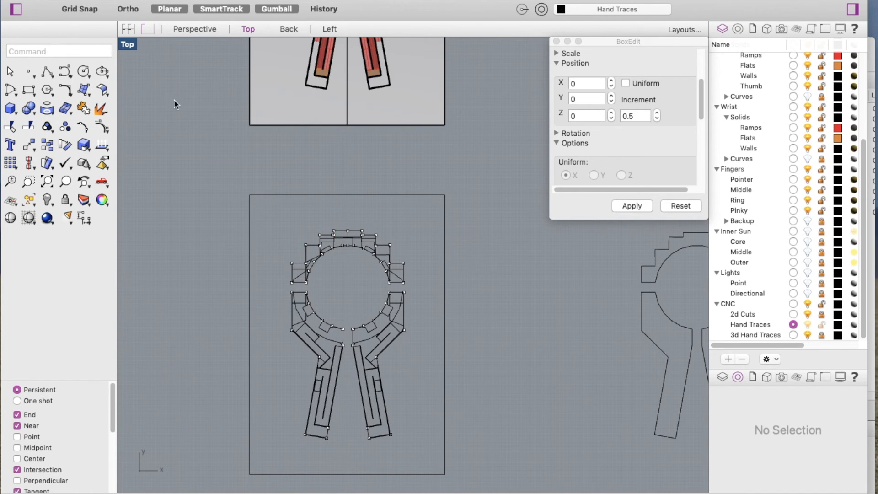
pyautogui.click(131, 0)
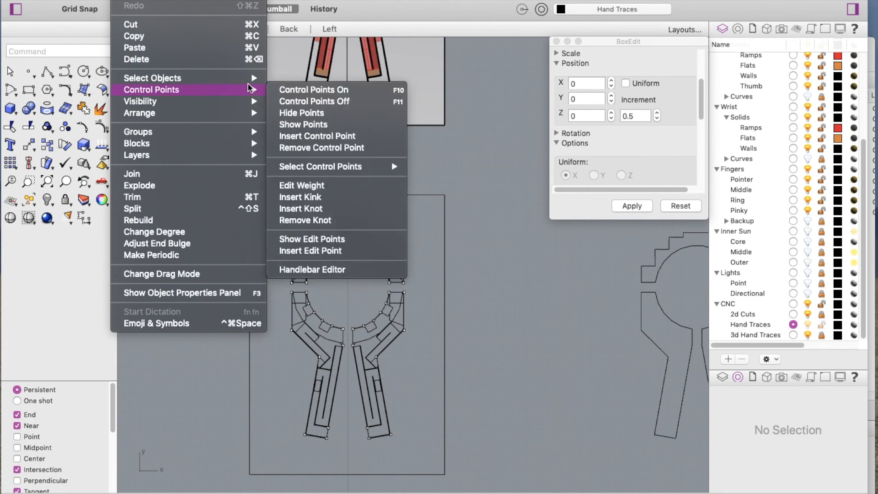
pyautogui.moveTo(248, 89)
pyautogui.click(336, 103)
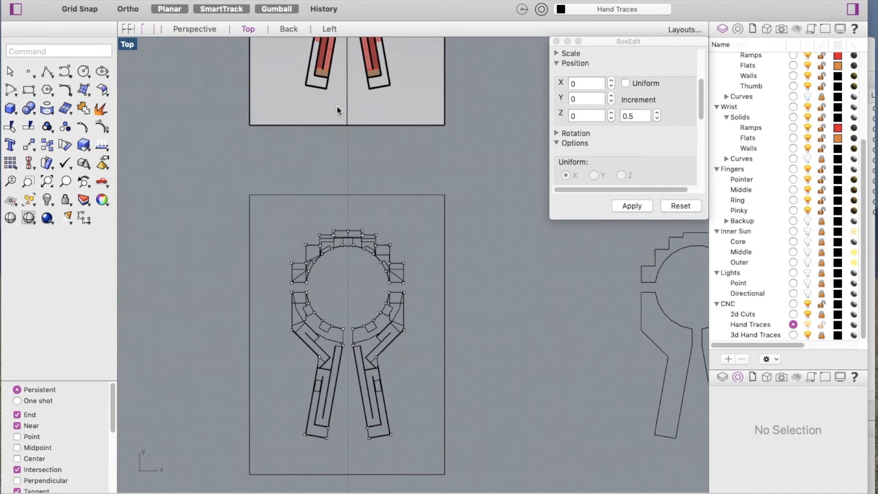
pyautogui.scroll(-5, 337, 283)
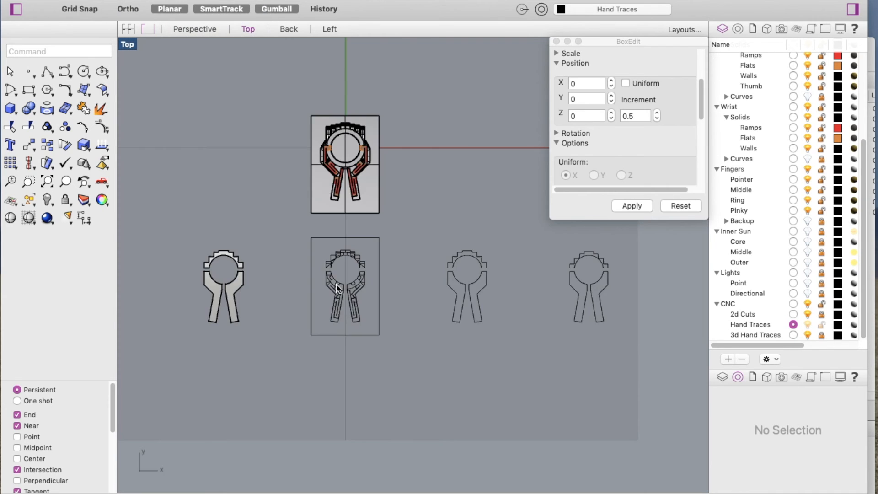
# Copy the edited central hand traces along X to position -3000, onto the extruded hand.
pyautogui.scroll(3, 337, 287)
pyautogui.moveTo(298, 204)
pyautogui.mouseDown()
pyautogui.moveTo(435, 345)
pyautogui.moveTo(432, 385)
pyautogui.moveTo(424, 377)
pyautogui.mouseUp()
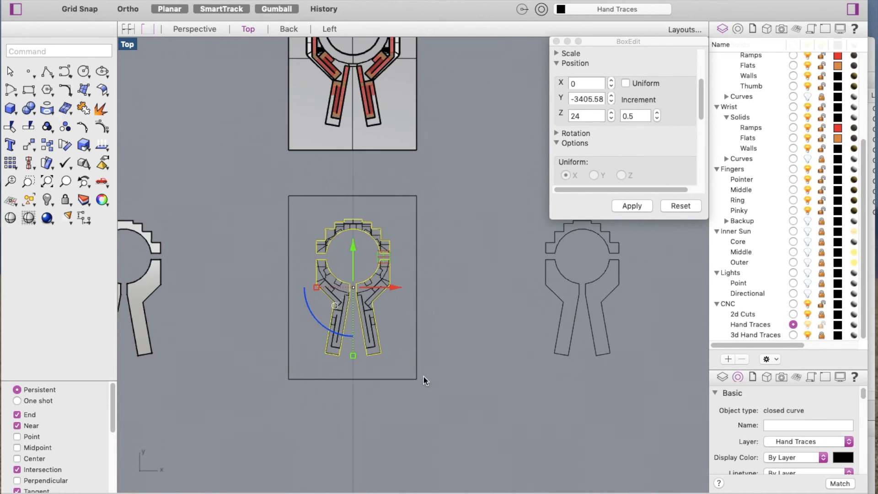
pyautogui.click(396, 288)
pyautogui.write('-2000')
pyautogui.press('Return')
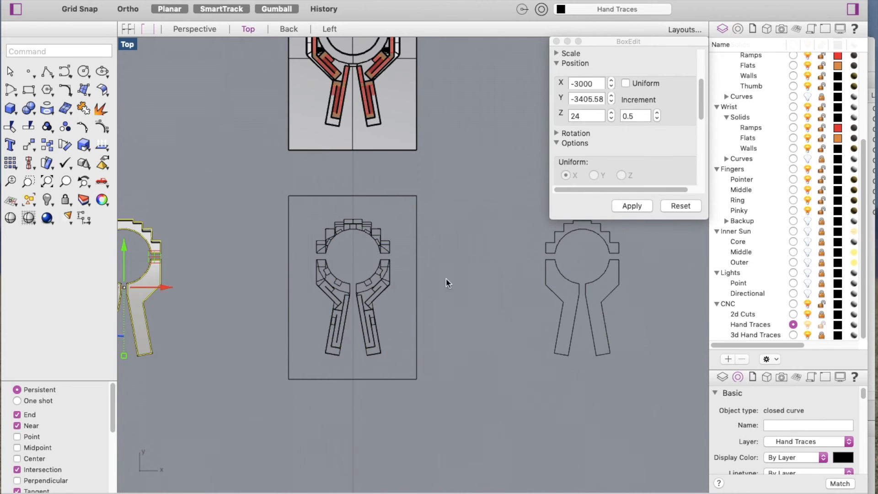
# Extrude the copied hand traces straight up by 12 as solids, checking the direction in the Back view.
pyautogui.scroll(-5, 411, 304)
pyautogui.scroll(3, 292, 287)
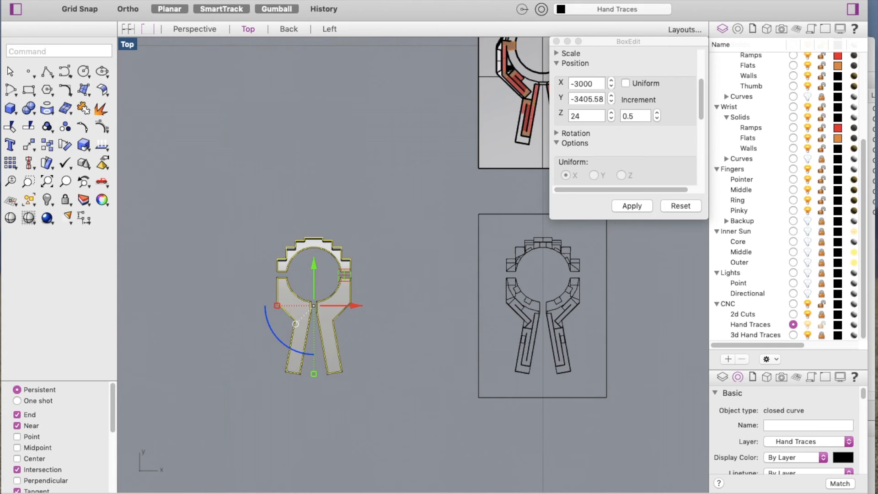
pyautogui.click(260, 0)
pyautogui.moveTo(331, 182)
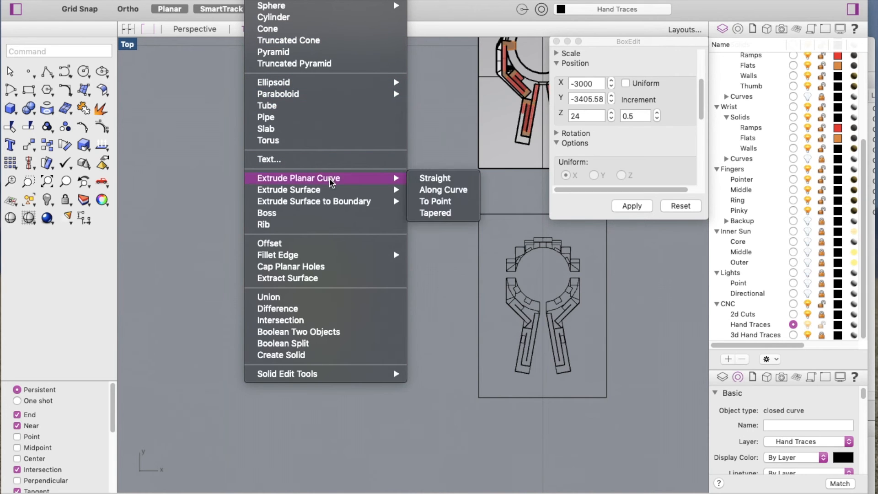
pyautogui.click(435, 178)
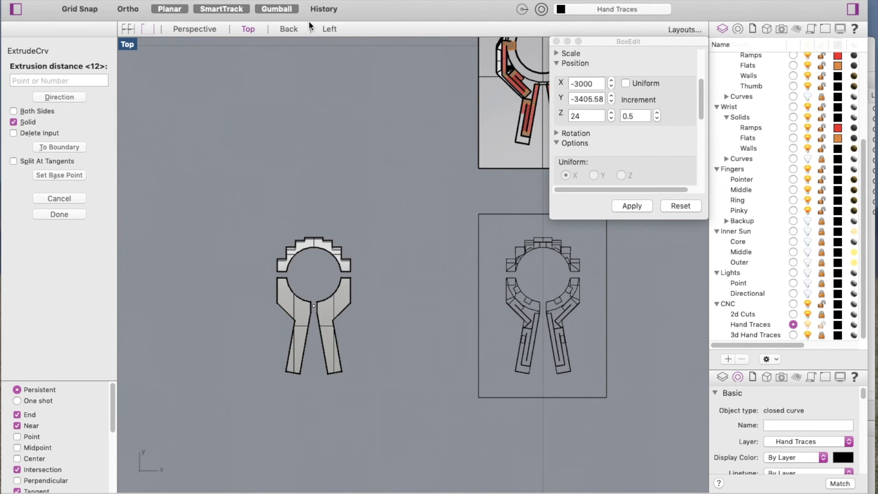
pyautogui.click(292, 30)
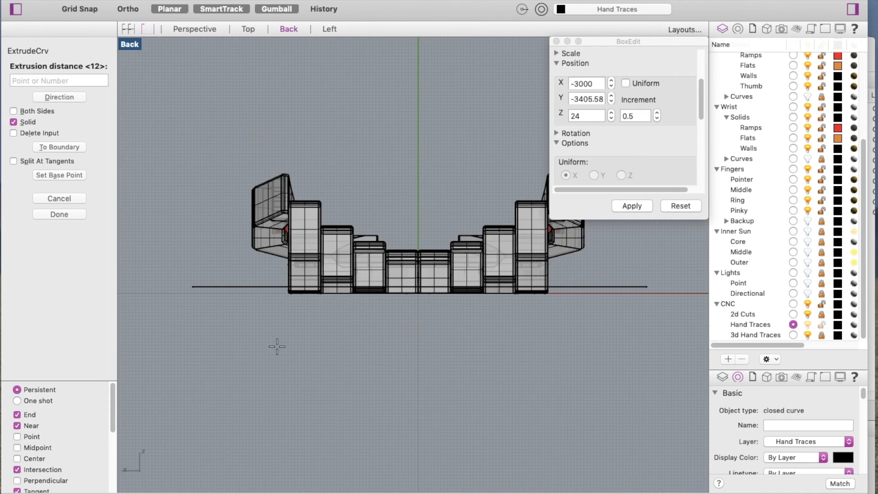
pyautogui.scroll(-5, 289, 339)
pyautogui.scroll(-2, 288, 338)
pyautogui.write('12')
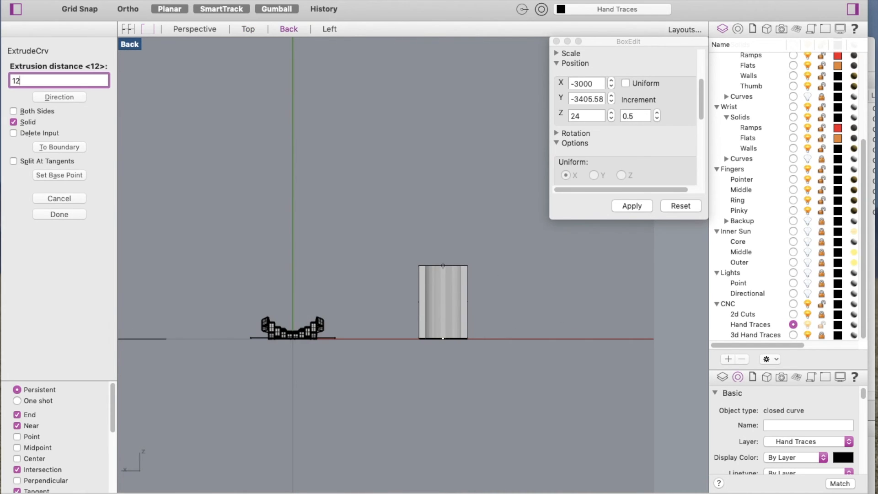
pyautogui.press('Escape')
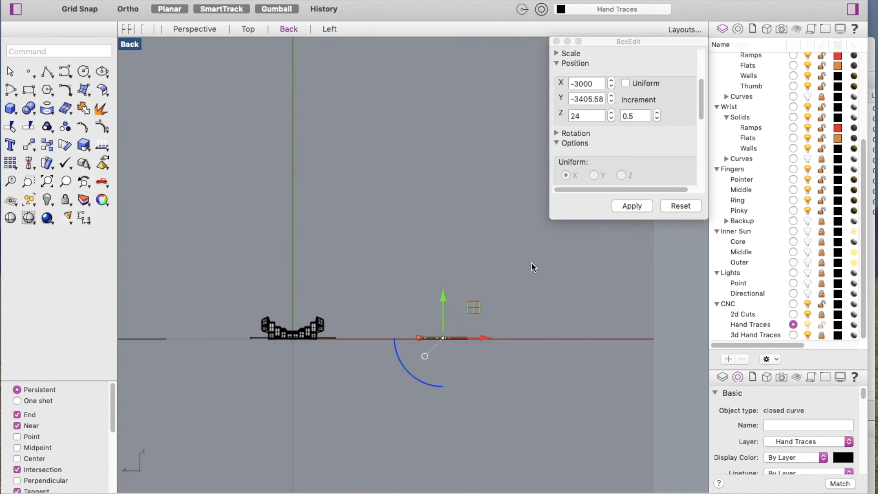
# In the Top view, assign the newly extruded hand pieces and their curves to the 3d Hand Traces layer.
pyautogui.click(249, 29)
pyautogui.moveTo(197, 216)
pyautogui.mouseDown()
pyautogui.moveTo(343, 343)
pyautogui.moveTo(375, 413)
pyautogui.mouseUp()
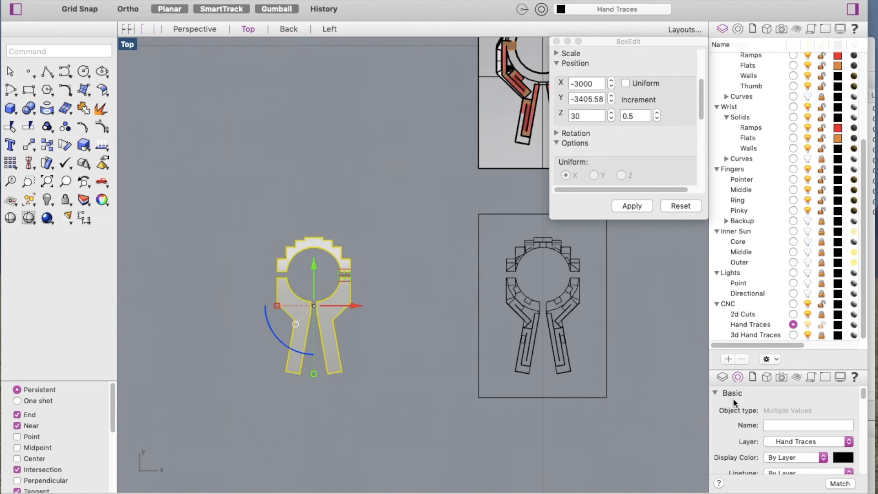
pyautogui.click(847, 442)
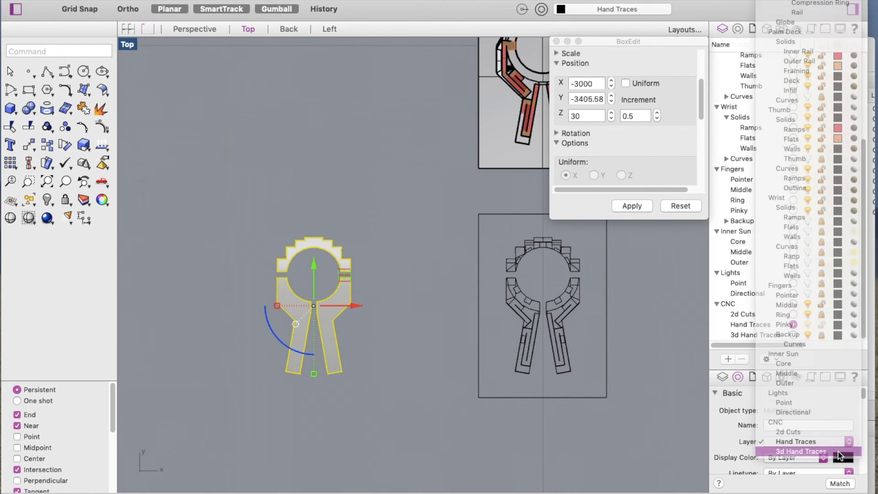
pyautogui.click(839, 452)
pyautogui.click(447, 357)
pyautogui.moveTo(231, 181); pyautogui.dragTo(392, 432)
# Move the two sets of hand traces right of the section curves 250' in the X direction.
pyautogui.scroll(-4, 138, 358)
pyautogui.scroll(4, 214, 337)
pyautogui.scroll(-6, 206, 315)
pyautogui.scroll(6, 329, 304)
pyautogui.scroll(-5, 329, 304)
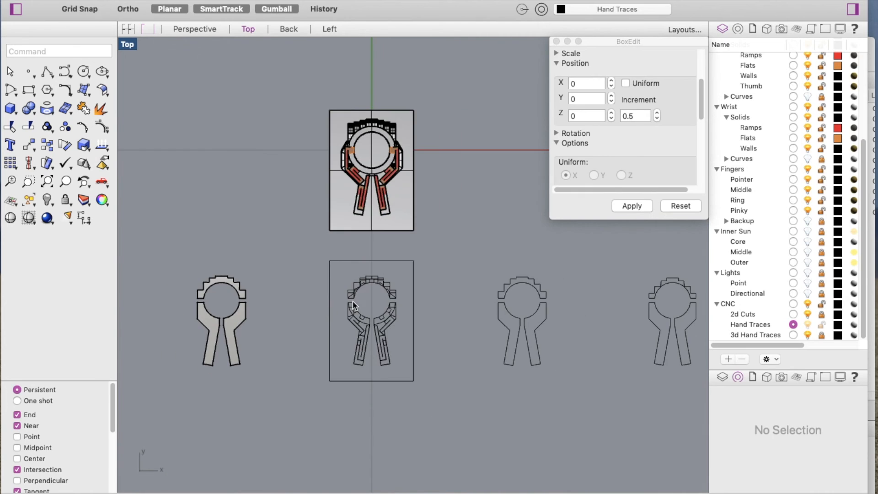
pyautogui.moveTo(390, 263)
pyautogui.mouseDown()
pyautogui.moveTo(432, 377)
pyautogui.moveTo(580, 382)
pyautogui.mouseUp()
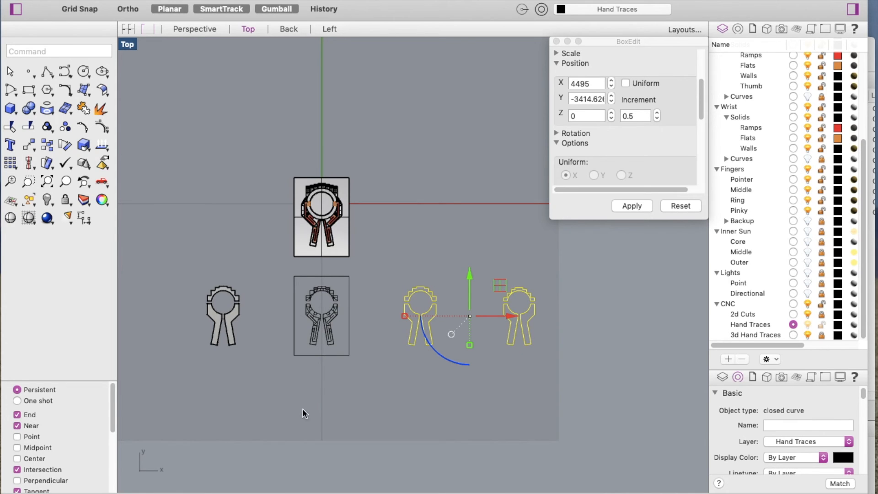
pyautogui.click(512, 317)
pyautogui.write("250'")
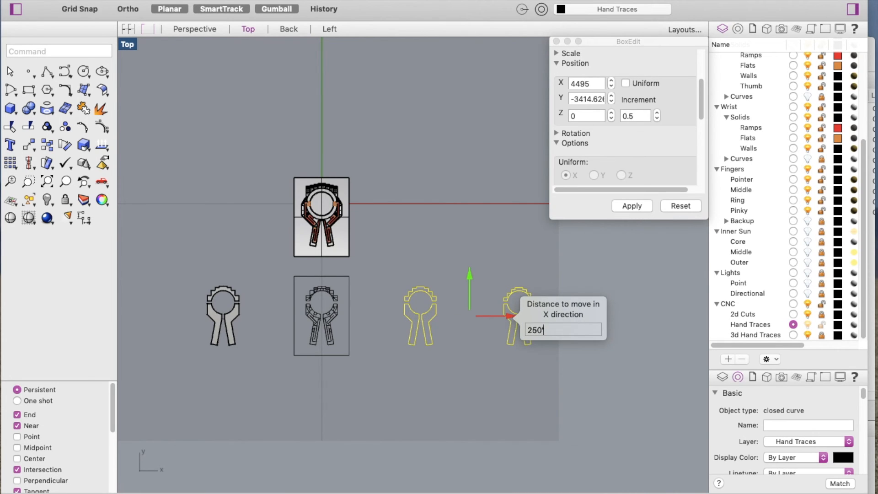
pyautogui.press('Return')
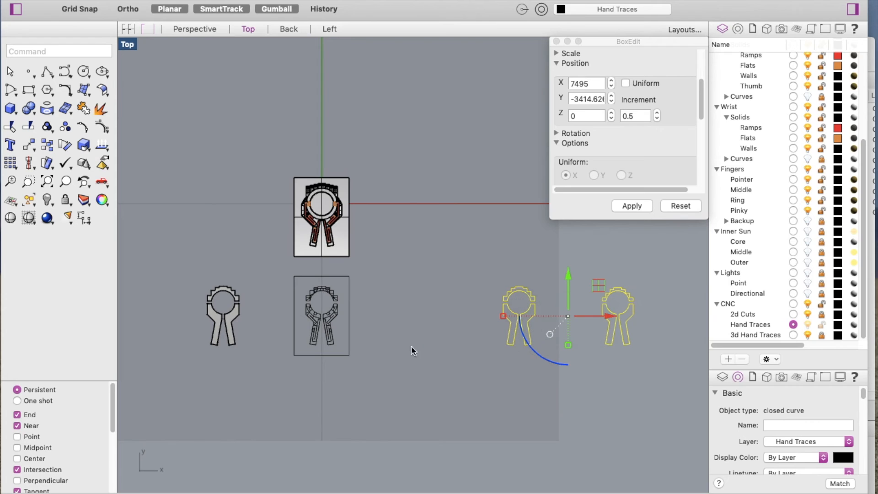
# Copy the central hand traces 250' in the X direction into the gap beside the section curves.
pyautogui.click(384, 308)
pyautogui.moveTo(288, 275); pyautogui.dragTo(360, 369)
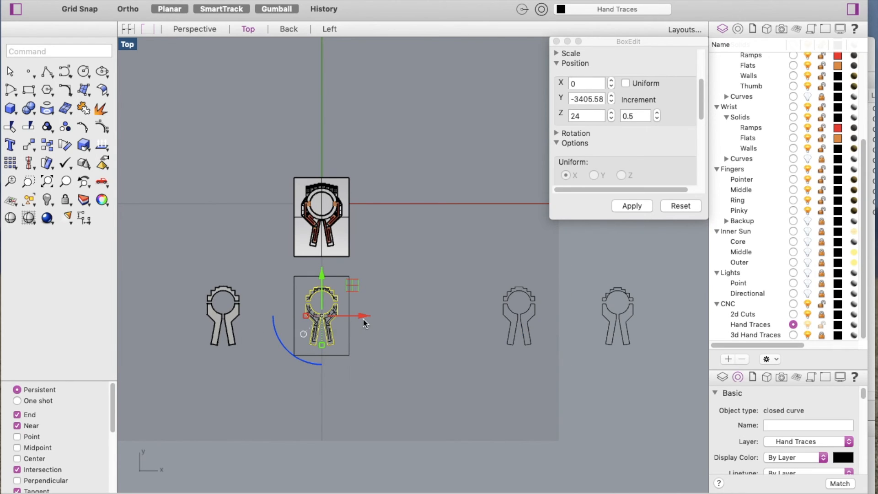
pyautogui.click(362, 319)
pyautogui.write('250')
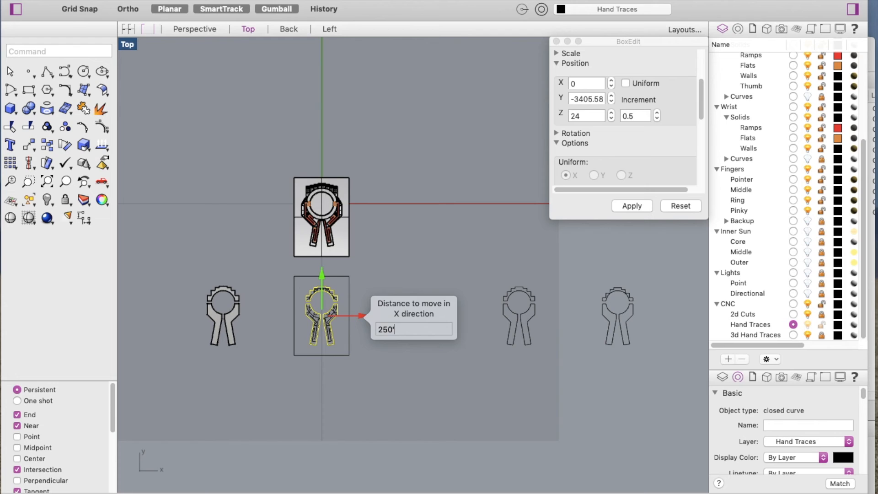
pyautogui.press('Return')
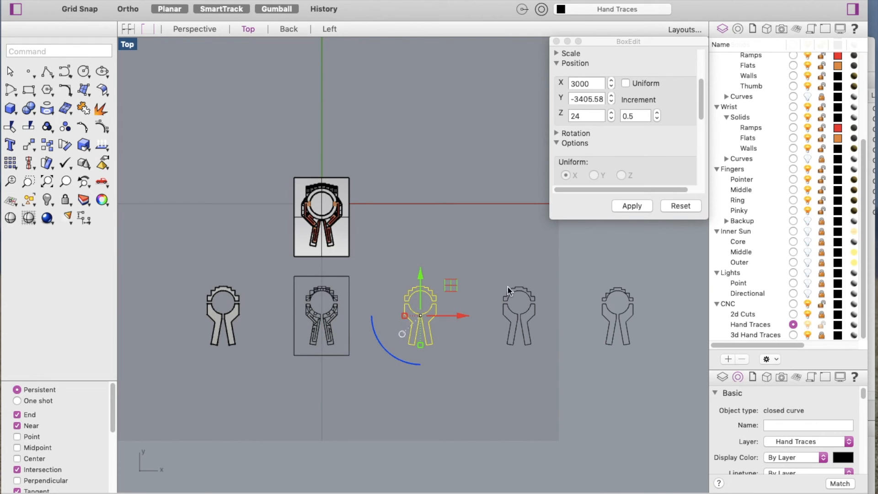
# Set the Z position of the newly copied hand traces beside the section curves to 0.
pyautogui.click(586, 115)
pyautogui.moveTo(587, 115); pyautogui.dragTo(570, 123)
pyautogui.write('0')
pyautogui.press('Return')
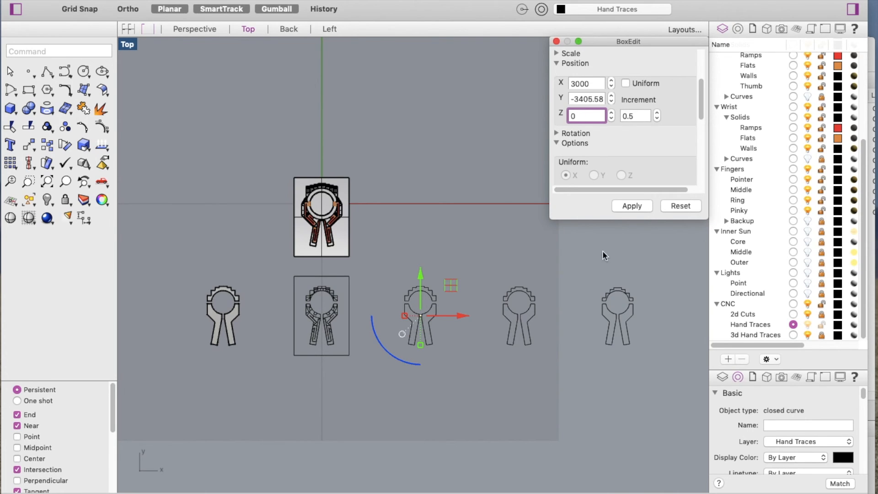
pyautogui.click(404, 407)
pyautogui.moveTo(393, 266); pyautogui.dragTo(639, 405)
pyautogui.click(550, 397)
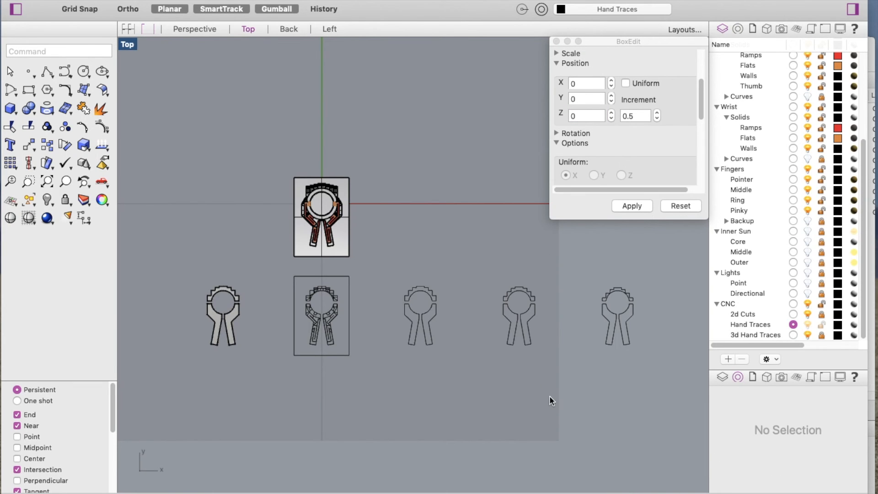
pyautogui.click(580, 115)
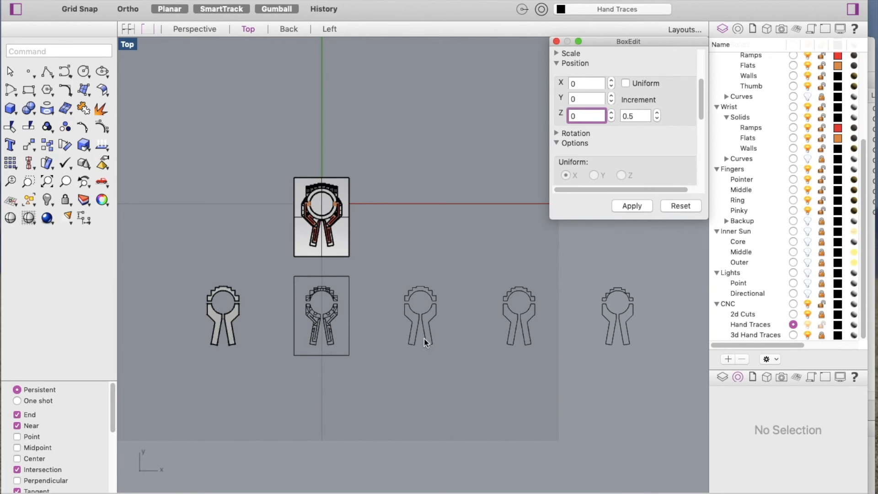
# Unlock the 3d Hand Traces layer and check the position values of the extruded hand pieces.
pyautogui.scroll(-3, 397, 341)
pyautogui.scroll(7, 276, 356)
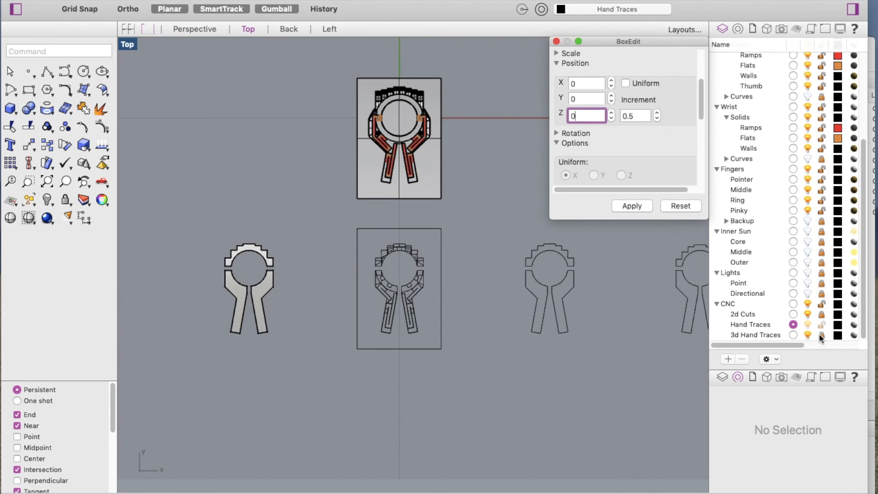
pyautogui.click(822, 336)
pyautogui.moveTo(207, 225); pyautogui.dragTo(282, 350)
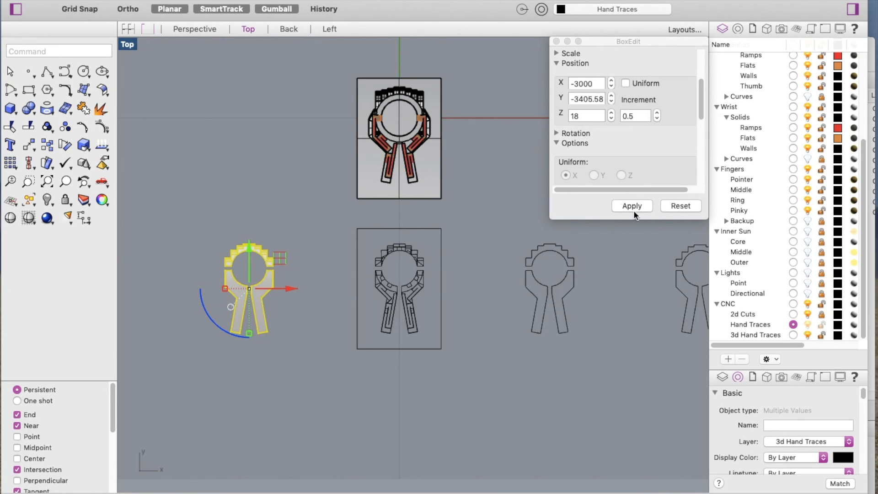
pyautogui.click(286, 204)
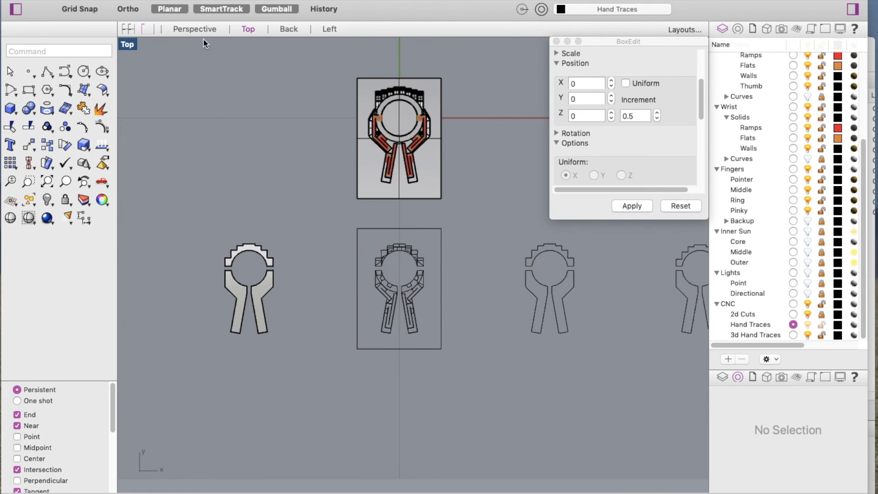
# Examine the thickness and stacking of the extruded hand pieces and the overall layout in the Perspective view.
pyautogui.click(195, 29)
pyautogui.scroll(-2, 386, 286)
pyautogui.moveTo(386, 286); pyautogui.dragTo(426, 176, button='right')
pyautogui.moveTo(449, 254); pyautogui.dragTo(479, 333, button='right')
pyautogui.scroll(-5, 478, 332)
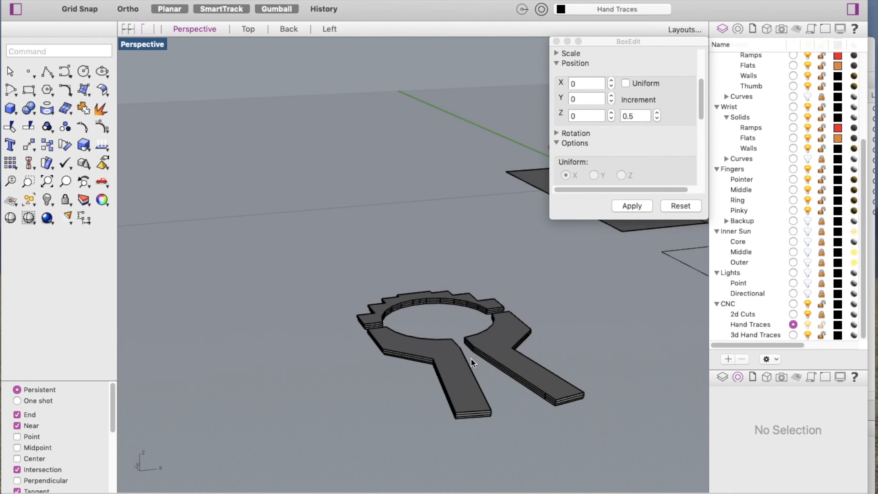
pyautogui.moveTo(525, 364)
pyautogui.mouseDown(button='right')
pyautogui.moveTo(486, 343)
pyautogui.moveTo(537, 357)
pyautogui.mouseUp(button='right')
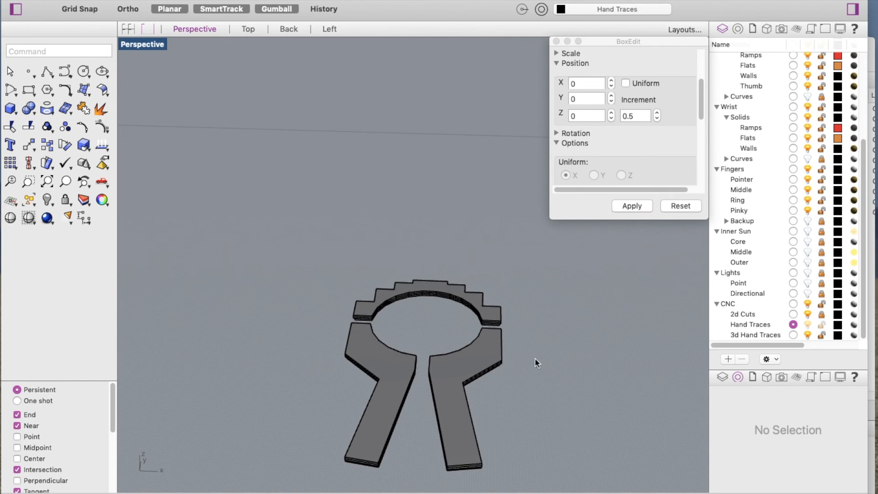
pyautogui.scroll(-8, 475, 346)
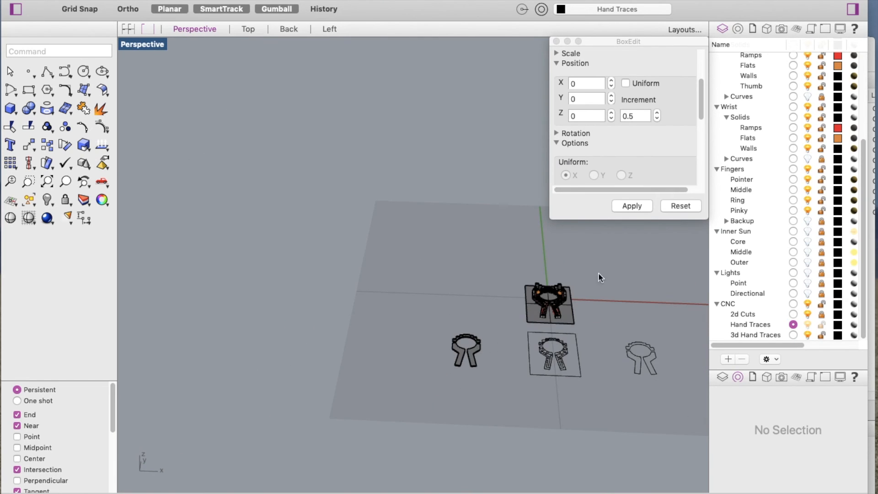
# Switch to the InnerSun Prototype 2019_04_04_1907 document and close BoxEdit.
pyautogui.moveTo(109, 1); pyautogui.dragTo(182, 5)
pyautogui.click(57, 58)
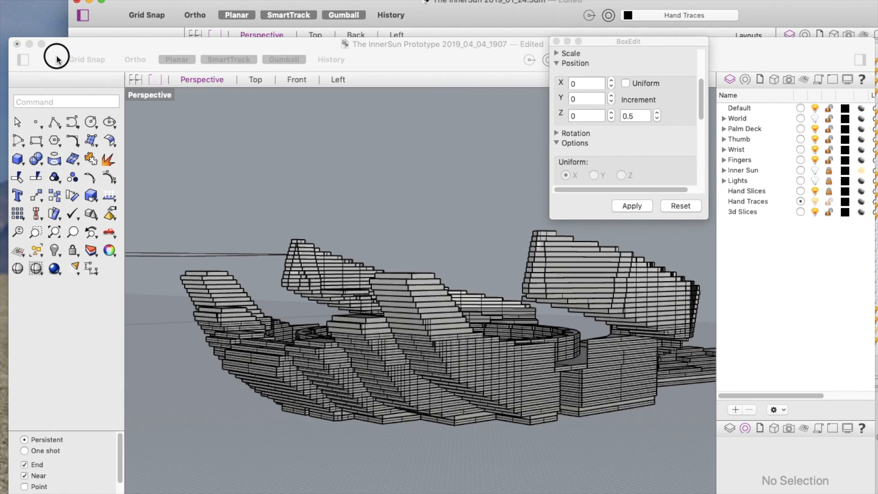
pyautogui.moveTo(97, 47); pyautogui.dragTo(88, 0)
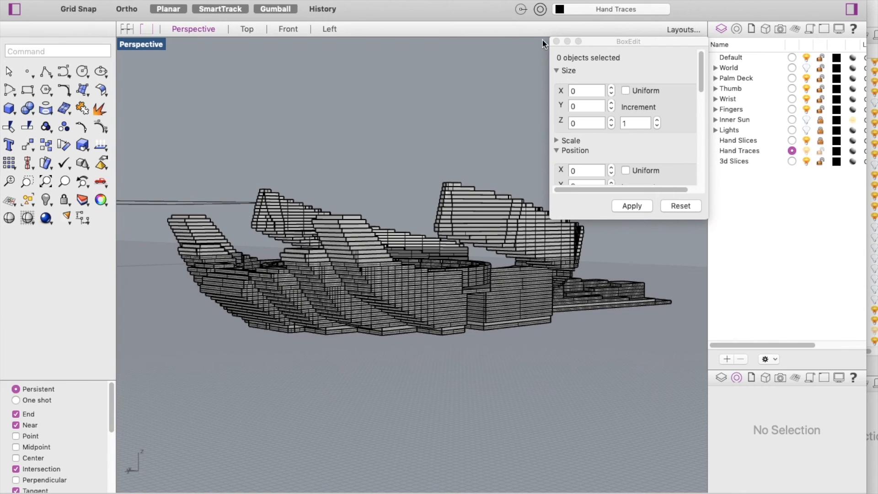
pyautogui.click(556, 42)
# Examine the finished stack of extruded hand slices from another side in the Perspective view.
pyautogui.scroll(-3, 470, 230)
pyautogui.moveTo(472, 231); pyautogui.dragTo(462, 248, button='right')
pyautogui.scroll(4, 381, 219)
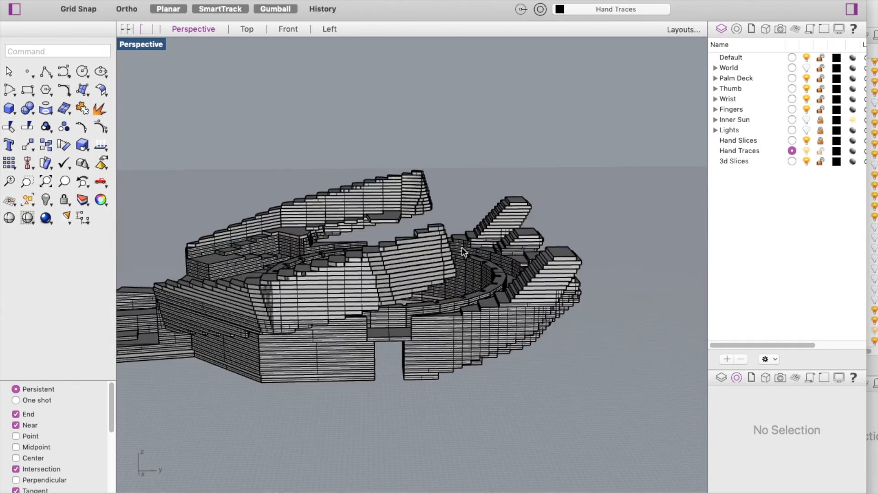
pyautogui.scroll(-5, 410, 198)
# Examine how the cutting plane meets the fingertips of the solid hand model in the Top and Perspective views.
pyautogui.click(254, 31)
pyautogui.scroll(-6, 514, 243)
pyautogui.scroll(6, 384, 193)
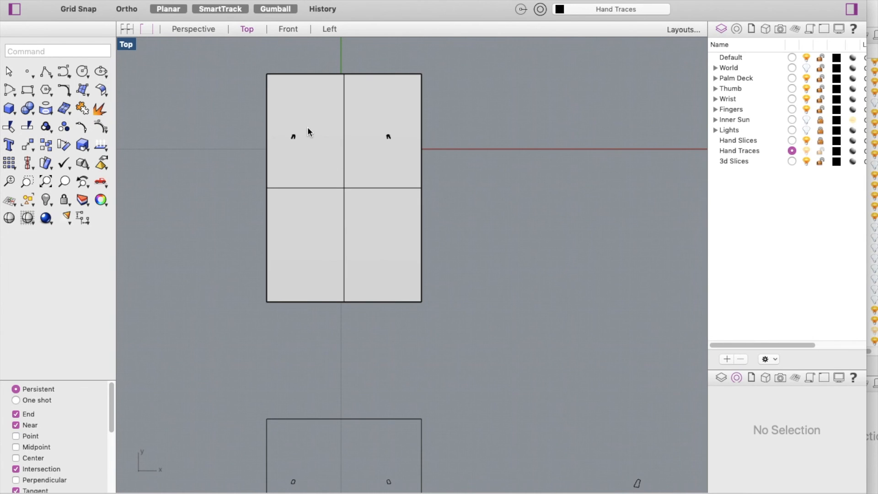
pyautogui.click(212, 28)
pyautogui.scroll(-3, 368, 224)
pyautogui.scroll(10, 439, 272)
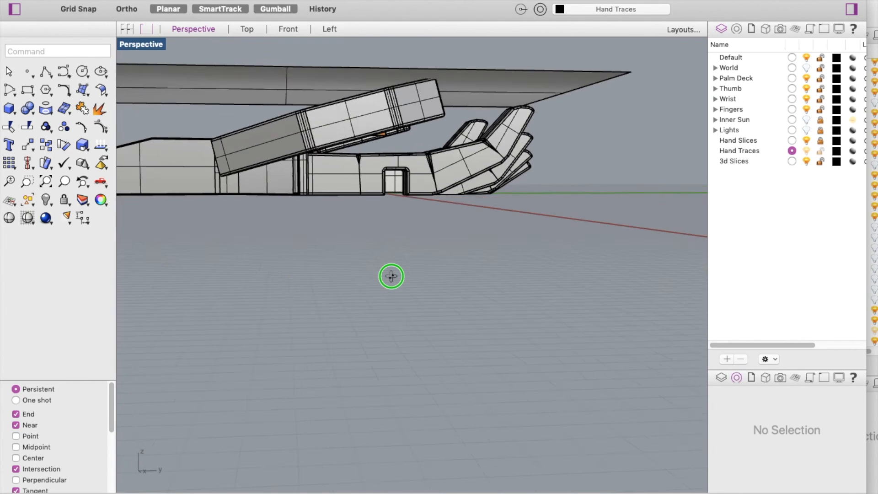
pyautogui.moveTo(391, 276); pyautogui.dragTo(393, 261, button='right')
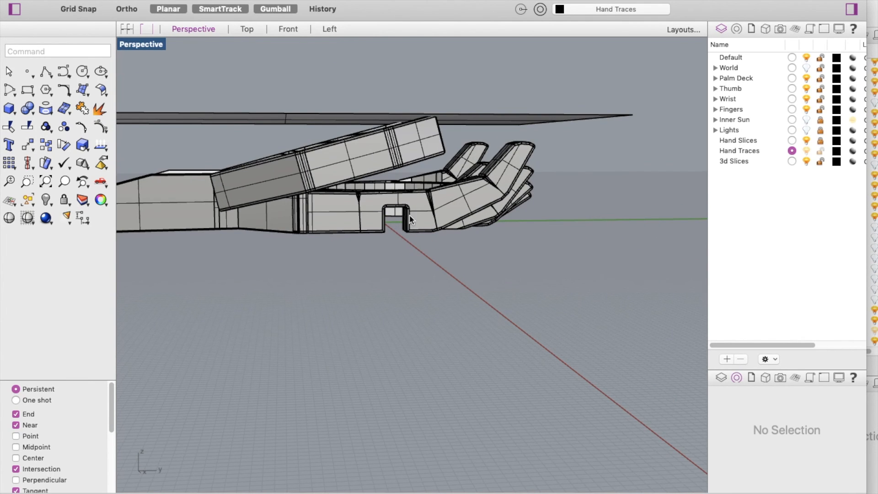
pyautogui.moveTo(418, 155); pyautogui.dragTo(425, 192, button='right')
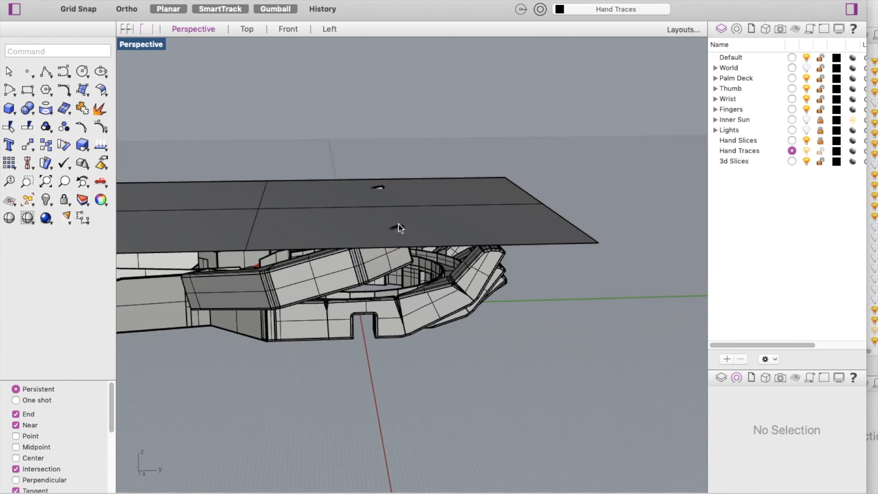
pyautogui.moveTo(413, 234); pyautogui.dragTo(311, 134, button='right')
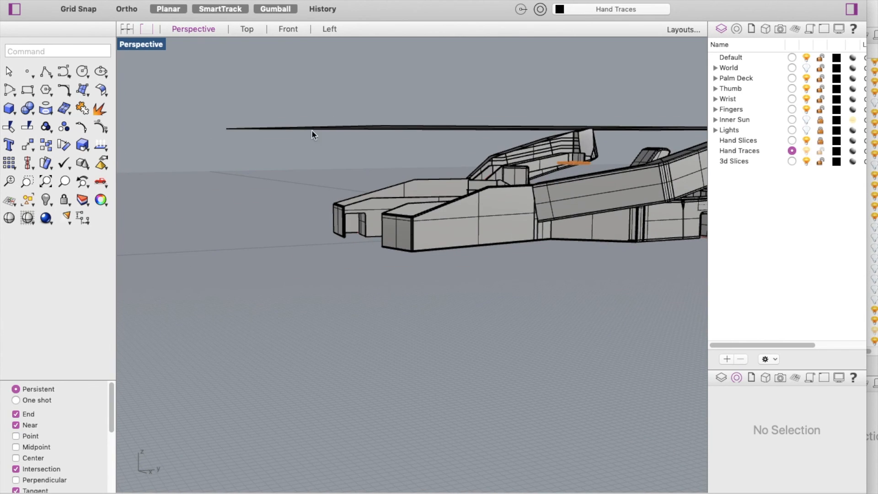
pyautogui.click(246, 29)
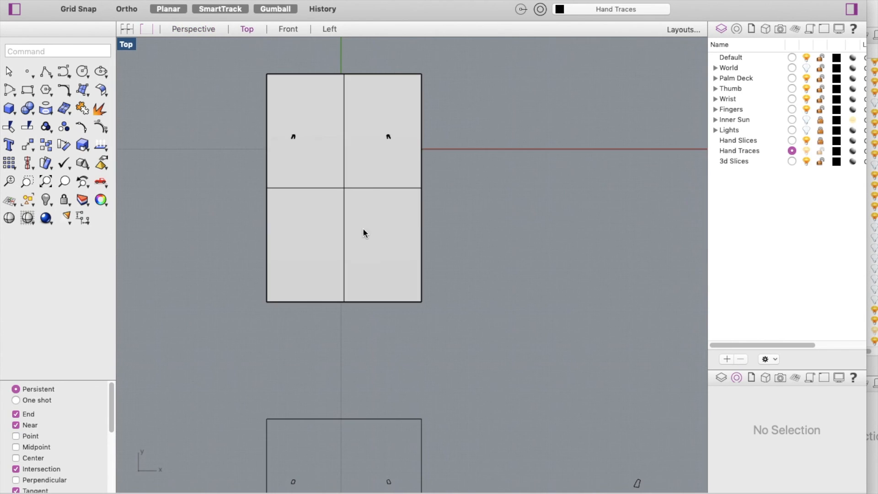
pyautogui.moveTo(252, 167); pyautogui.dragTo(384, 204)
pyautogui.scroll(-1, 329, 211)
pyautogui.scroll(2, 330, 212)
pyautogui.scroll(-4, 292, 218)
pyautogui.scroll(4, 414, 203)
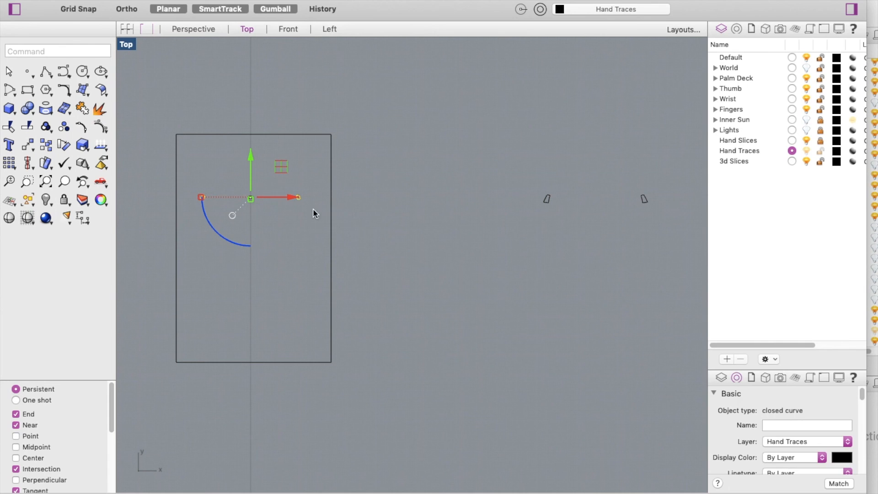
pyautogui.click(365, 197)
# Move all the previously laid-out hand traces beyond the section frame, including the lower row of circles, 300' in the X direction.
pyautogui.scroll(-5, 333, 217)
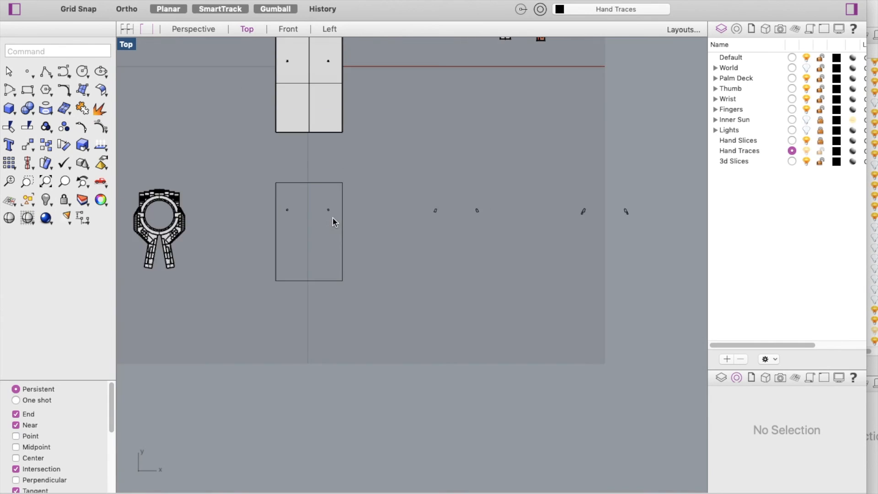
pyautogui.scroll(-3, 285, 241)
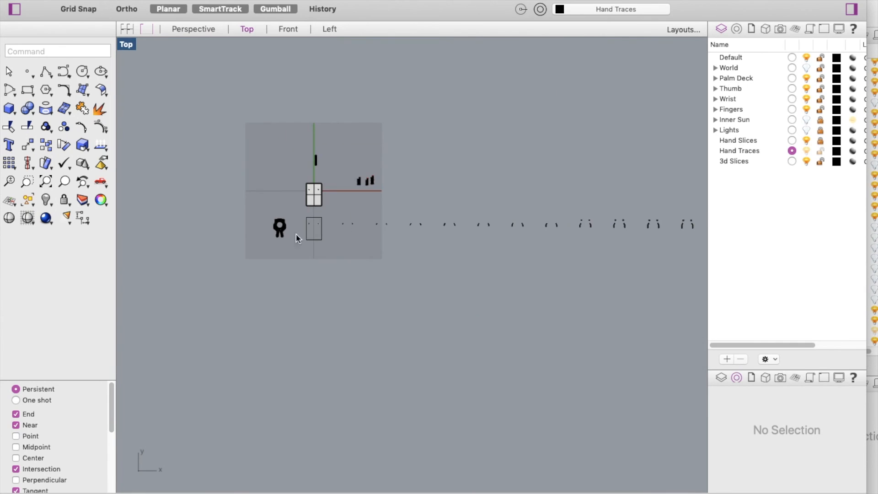
pyautogui.moveTo(333, 216); pyautogui.dragTo(701, 250)
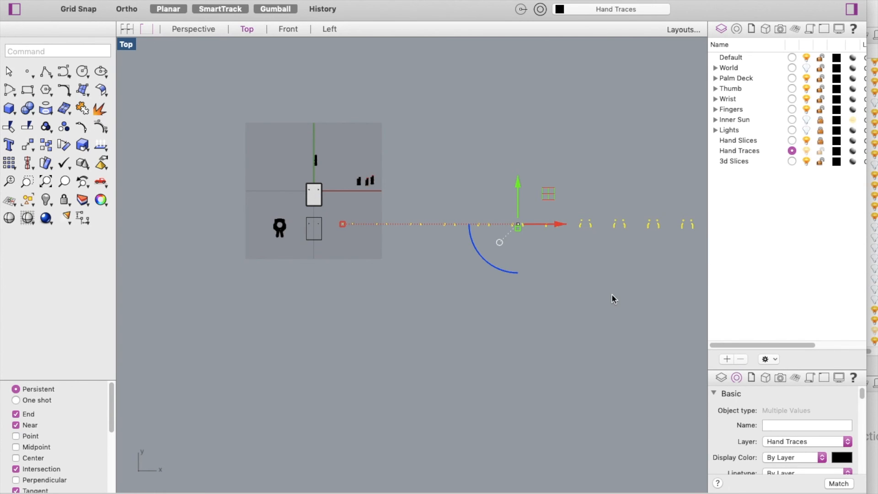
pyautogui.moveTo(627, 276); pyautogui.dragTo(361, 327, button='right')
pyautogui.moveTo(479, 235); pyautogui.dragTo(654, 312)
pyautogui.scroll(-3, 422, 315)
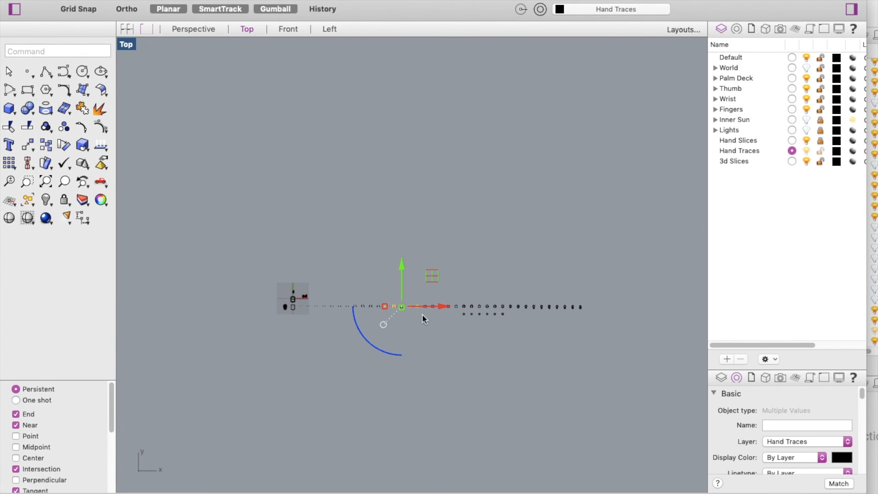
pyautogui.click(602, 280)
pyautogui.moveTo(601, 280)
pyautogui.mouseDown()
pyautogui.moveTo(417, 367)
pyautogui.moveTo(331, 345)
pyautogui.moveTo(345, 345)
pyautogui.moveTo(310, 329)
pyautogui.mouseUp()
pyautogui.scroll(10, 260, 314)
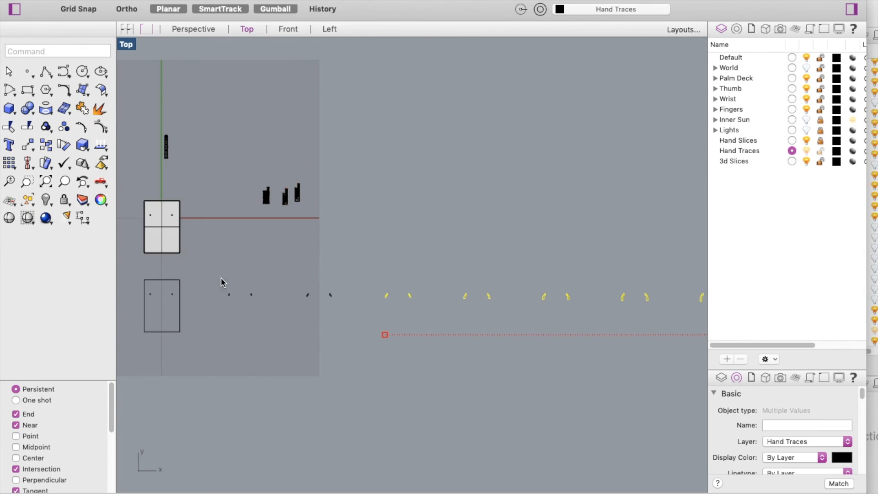
pyautogui.keyDown('shift'); pyautogui.moveTo(212, 284); pyautogui.dragTo(343, 323); pyautogui.keyUp('shift')
pyautogui.scroll(-6, 261, 314)
pyautogui.scroll(3, 530, 339)
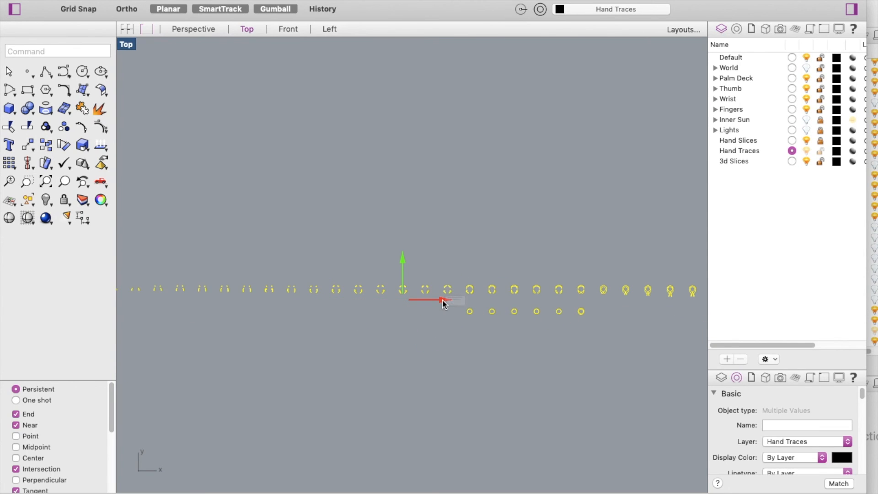
pyautogui.click(445, 299)
pyautogui.write('300')
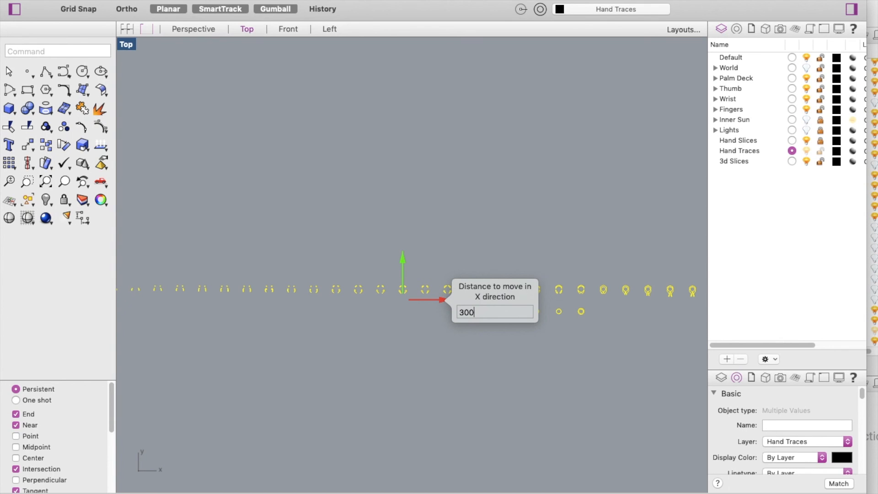
pyautogui.press('Return')
pyautogui.scroll(-4, 521, 298)
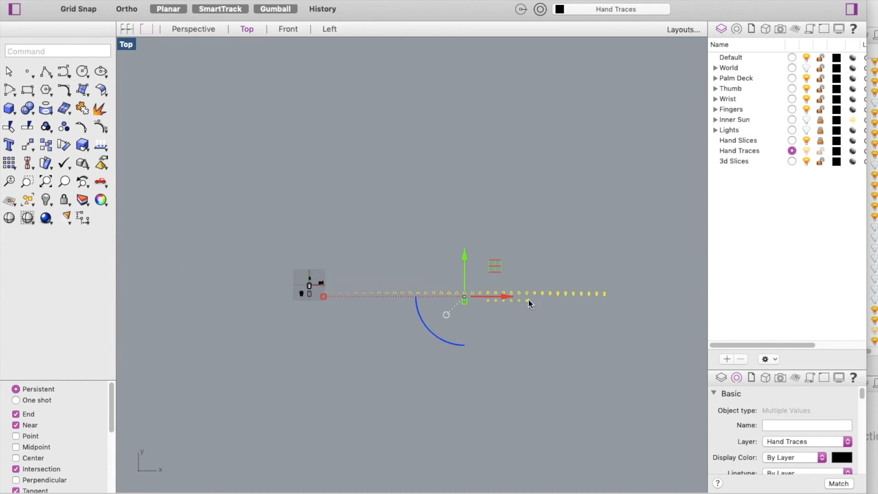
# Copy the two small closed traces inside the section frame 300' in the X direction into the freed gap.
pyautogui.scroll(10, 412, 293)
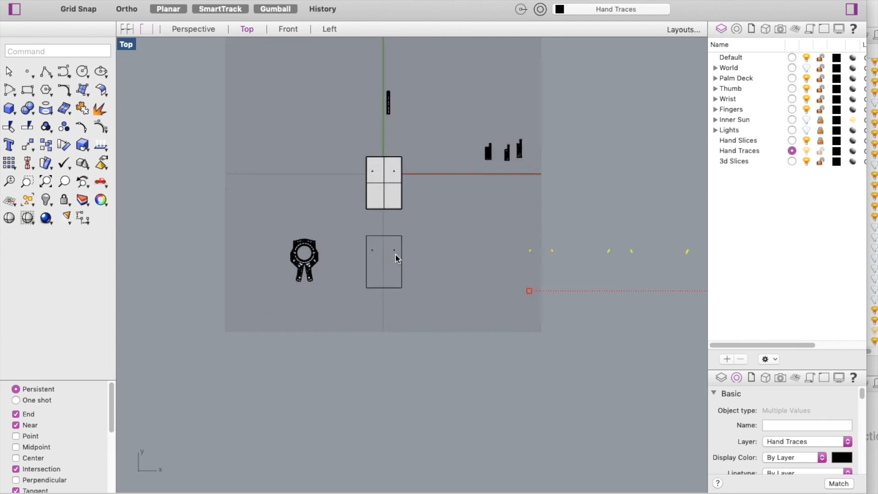
pyautogui.scroll(2, 383, 240)
pyautogui.moveTo(290, 204); pyautogui.dragTo(455, 285)
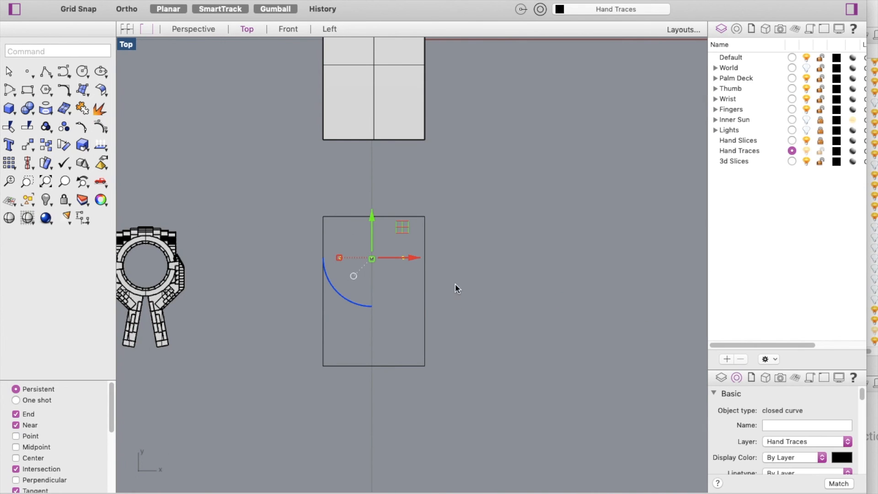
pyautogui.click(412, 258)
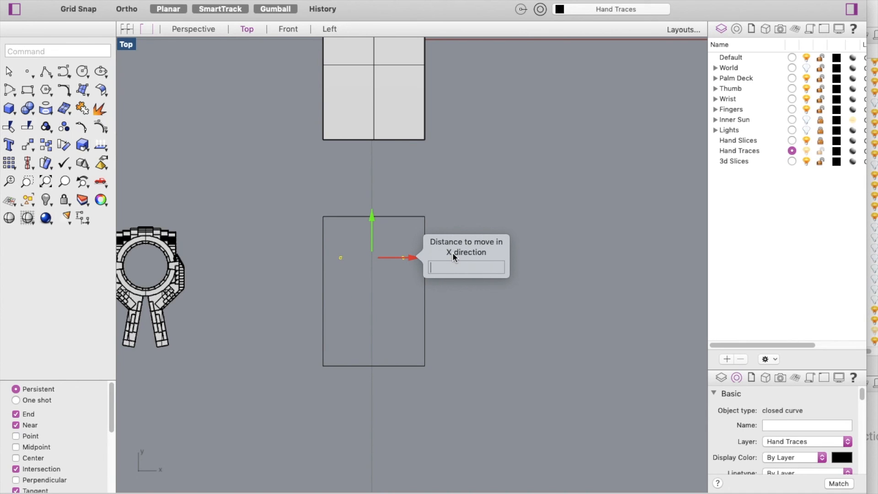
pyautogui.write("300'")
pyautogui.press('Return')
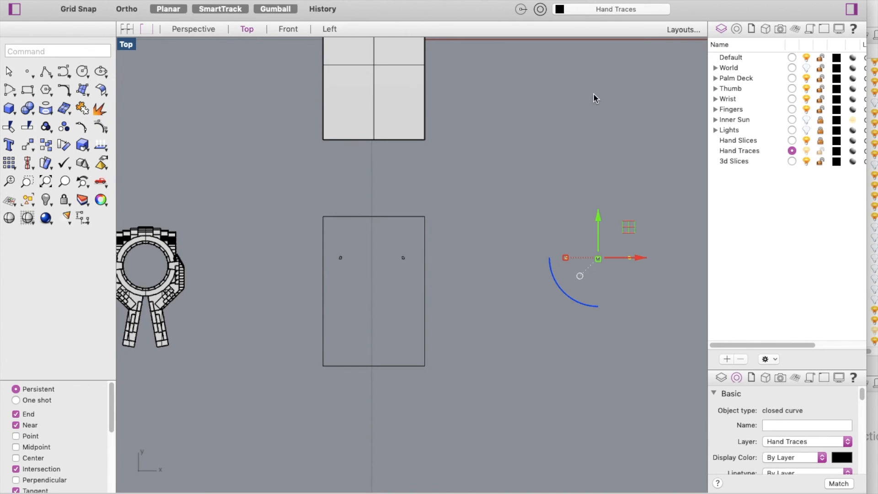
# Set the Z position of the two newly copied traces beside the section frame to 0 using BoxEdit.
pyautogui.write('Boc')
pyautogui.write('Edit')
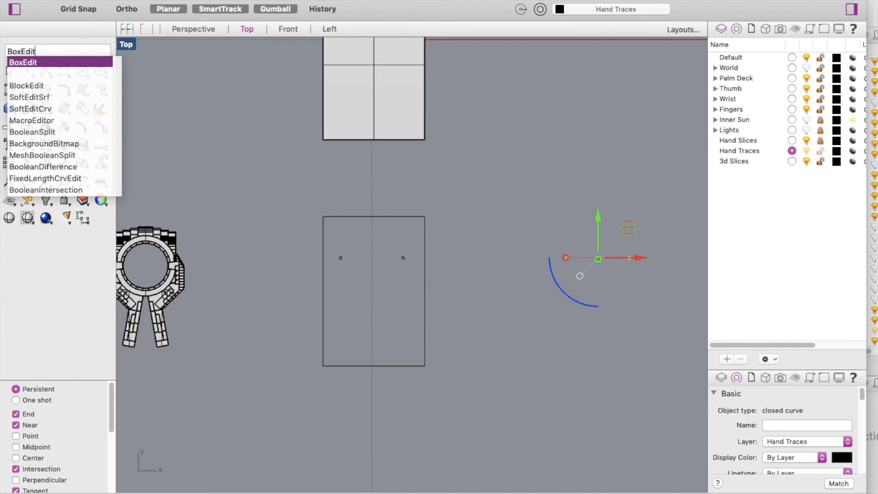
pyautogui.press('Return')
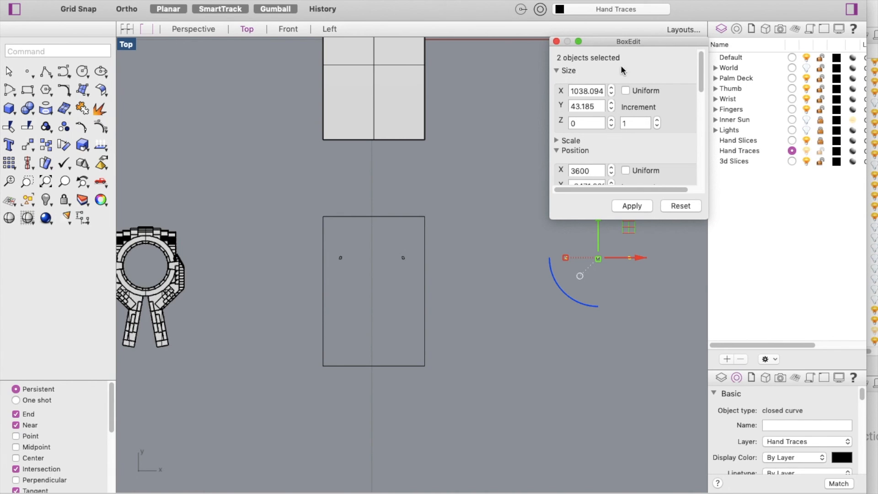
pyautogui.scroll(-2, 611, 108)
pyautogui.scroll(2, 612, 108)
pyautogui.scroll(-1, 583, 100)
pyautogui.scroll(-3, 613, 138)
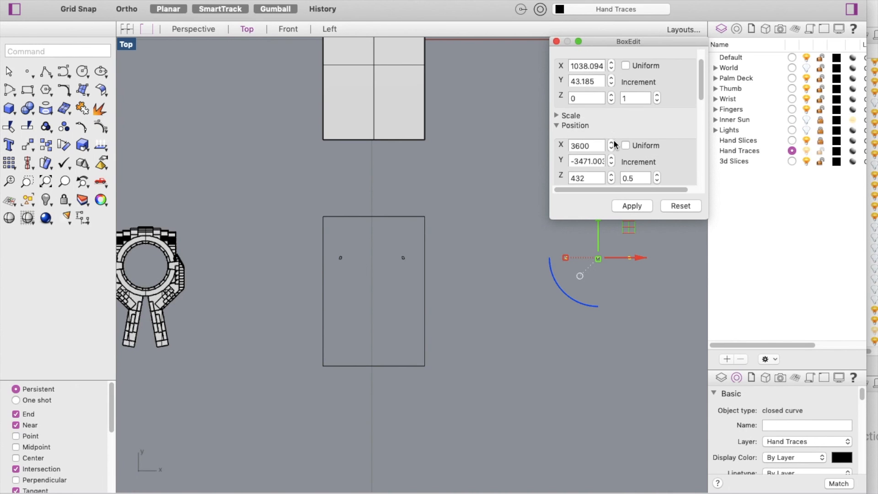
pyautogui.scroll(-1, 598, 121)
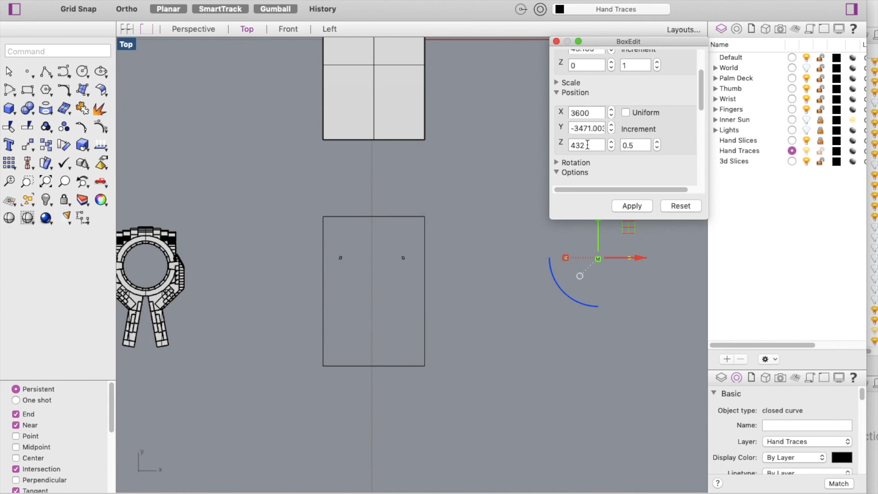
pyautogui.click(584, 145)
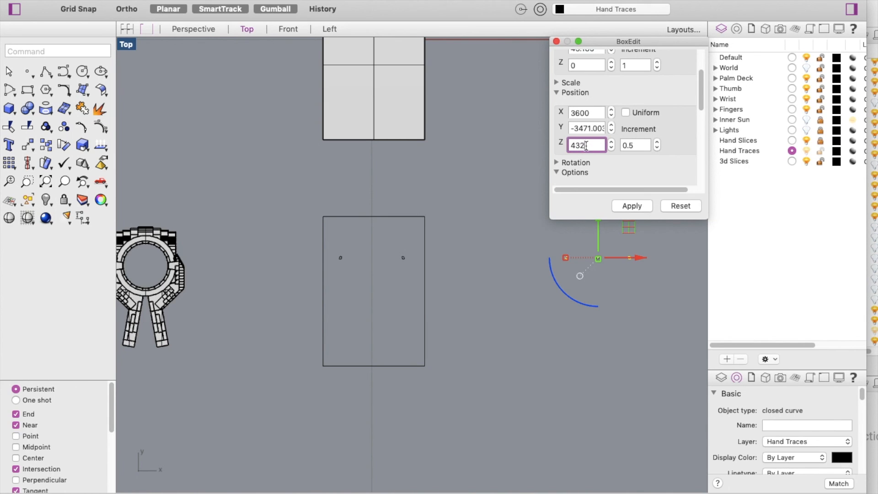
pyautogui.doubleClick(574, 145)
pyautogui.write('0')
pyautogui.click(632, 206)
# Set the Z position of the second pair of traces beyond the section frame to 0.
pyautogui.scroll(-5, 389, 270)
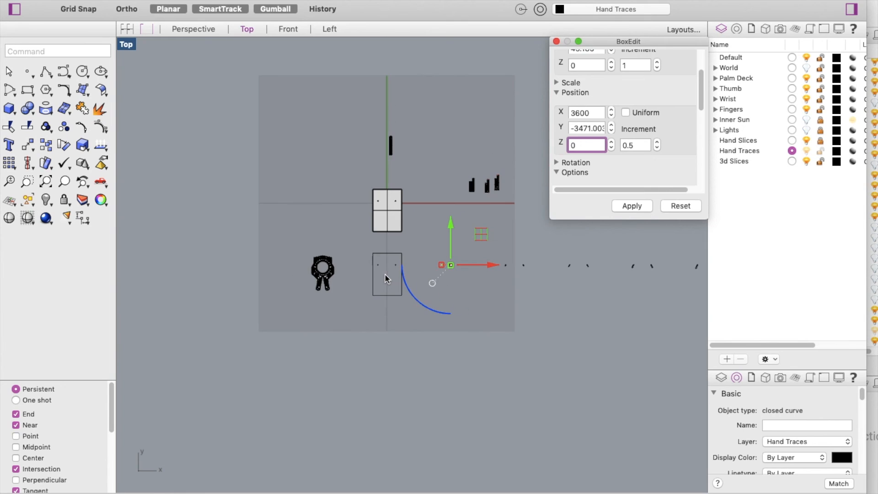
pyautogui.click(496, 300)
pyautogui.moveTo(429, 242); pyautogui.dragTo(664, 300)
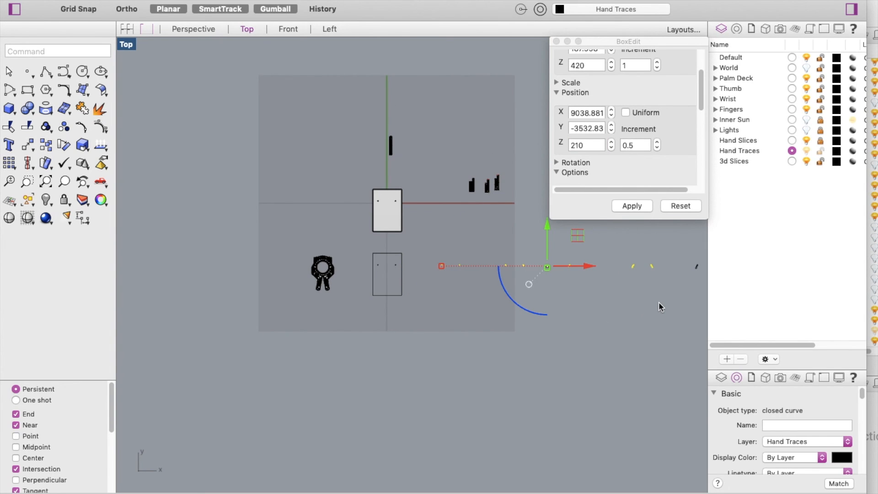
pyautogui.scroll(-3, 558, 308)
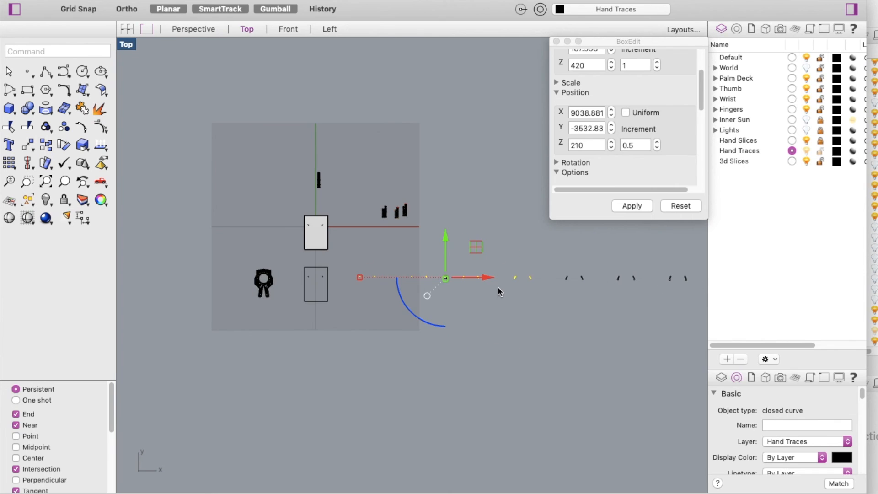
pyautogui.click(486, 322)
pyautogui.moveTo(447, 265); pyautogui.dragTo(490, 297)
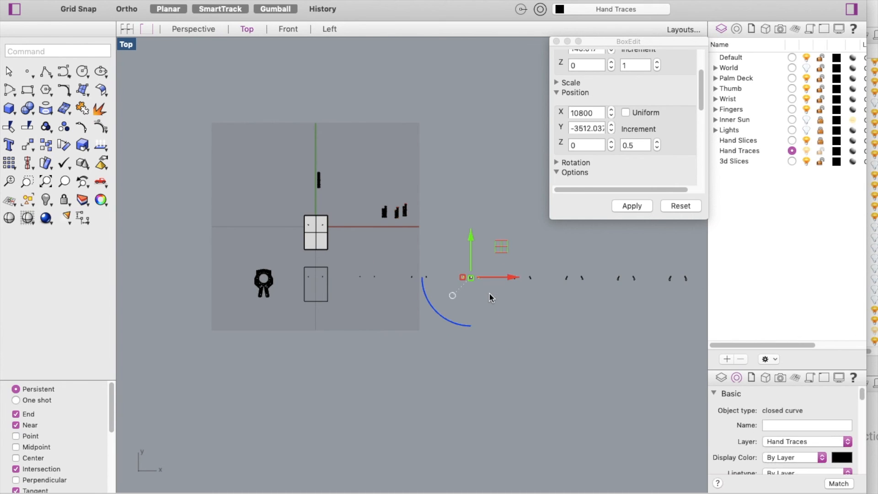
pyautogui.moveTo(397, 270); pyautogui.dragTo(438, 291)
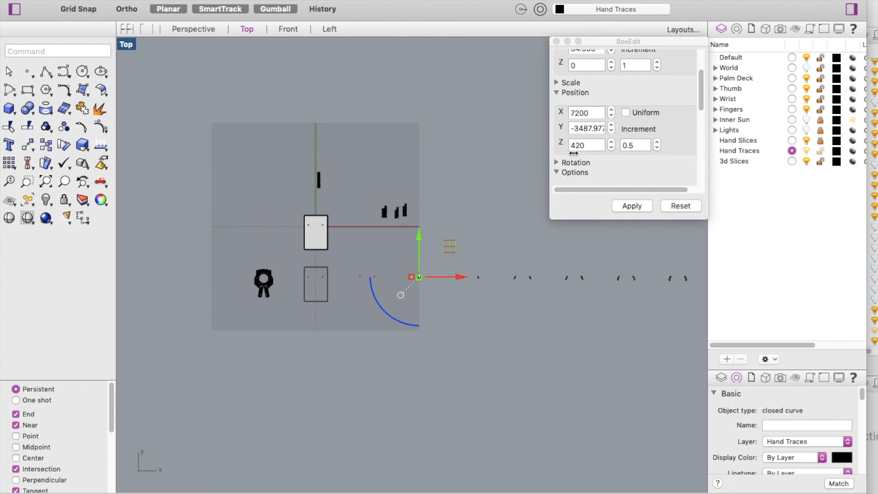
pyautogui.click(586, 146)
pyautogui.write('0')
pyautogui.click(644, 207)
# Check the Z positions of the neighbouring trace pairs and undo the last height change.
pyautogui.scroll(-4, 460, 332)
pyautogui.scroll(4, 441, 314)
pyautogui.click(428, 329)
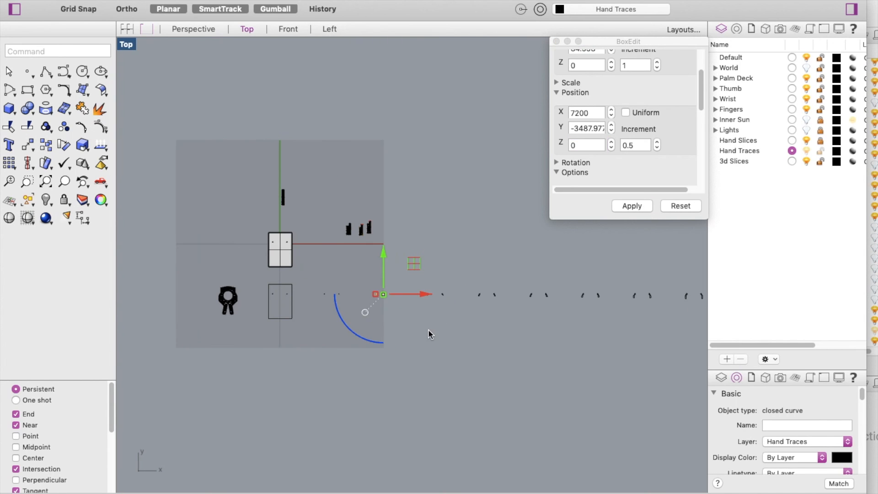
pyautogui.click(423, 302)
pyautogui.moveTo(412, 283); pyautogui.dragTo(444, 313)
pyautogui.click(451, 310)
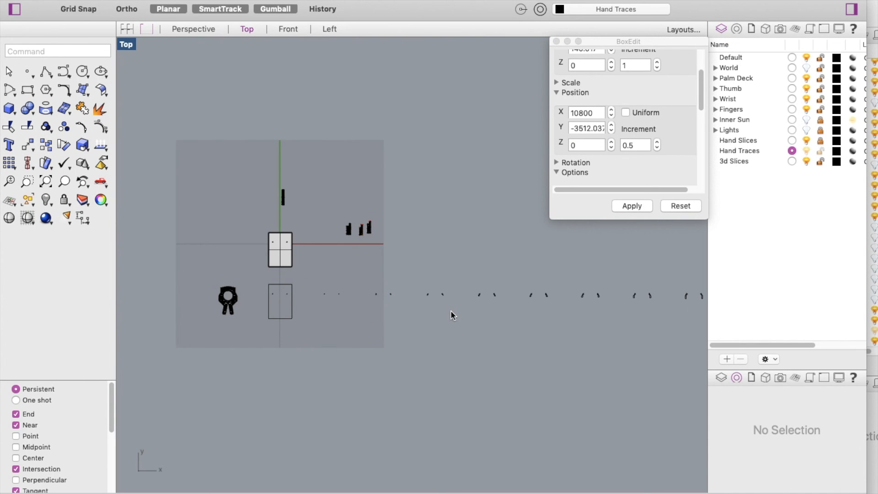
pyautogui.moveTo(411, 281); pyautogui.dragTo(507, 314)
pyautogui.click(475, 316)
pyautogui.scroll(8, 440, 295)
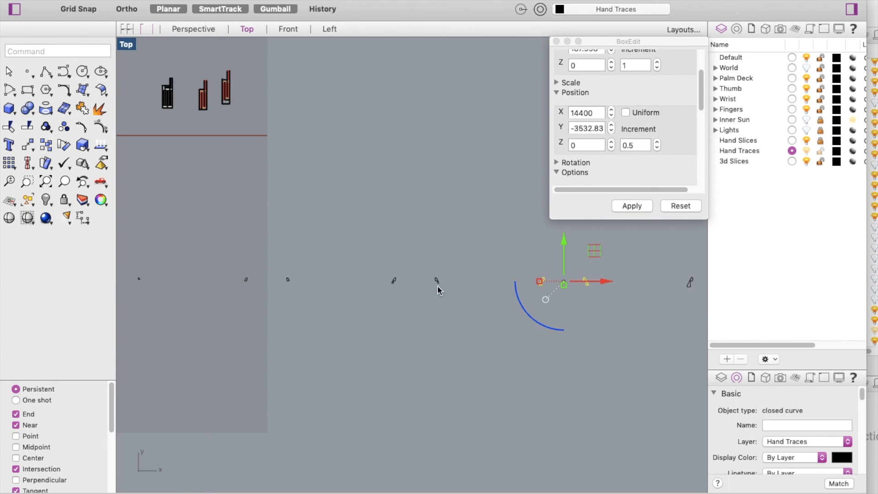
pyautogui.scroll(-4, 432, 276)
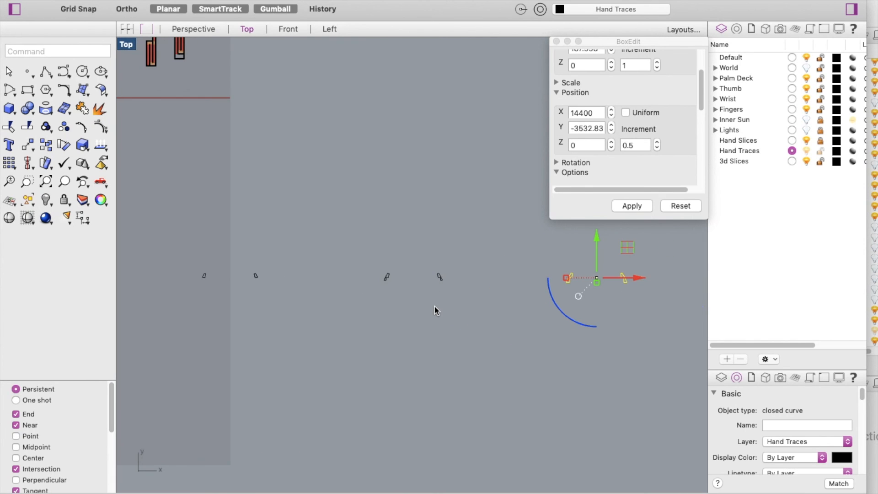
pyautogui.press('super+z')
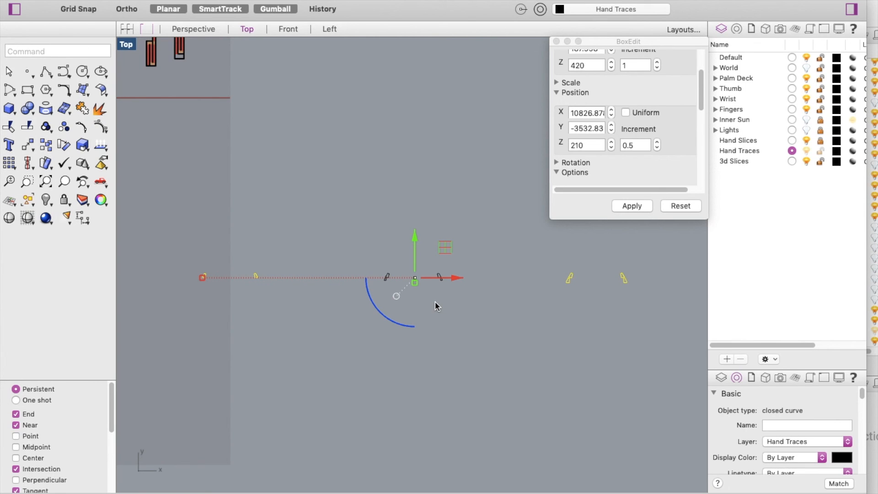
# Select only the two closed traces at the grid's edge and set their Z position to 0.
pyautogui.scroll(-3, 435, 305)
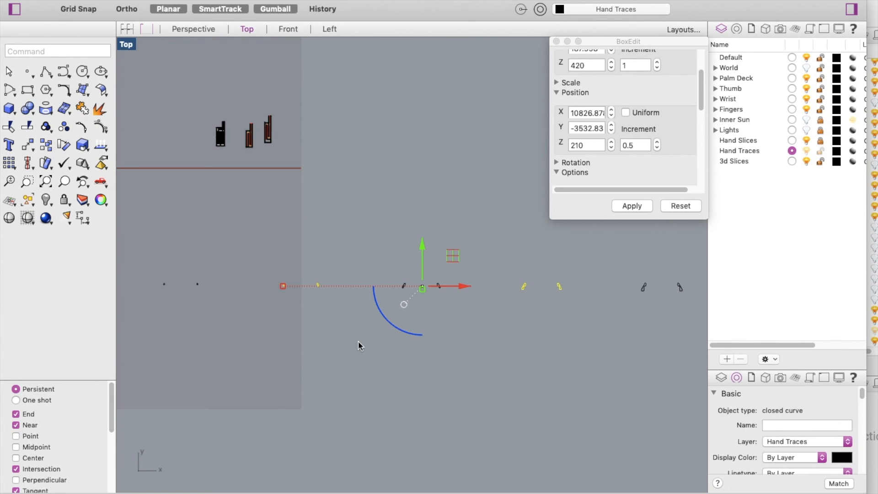
pyautogui.click(321, 309)
pyautogui.moveTo(254, 273); pyautogui.dragTo(336, 301)
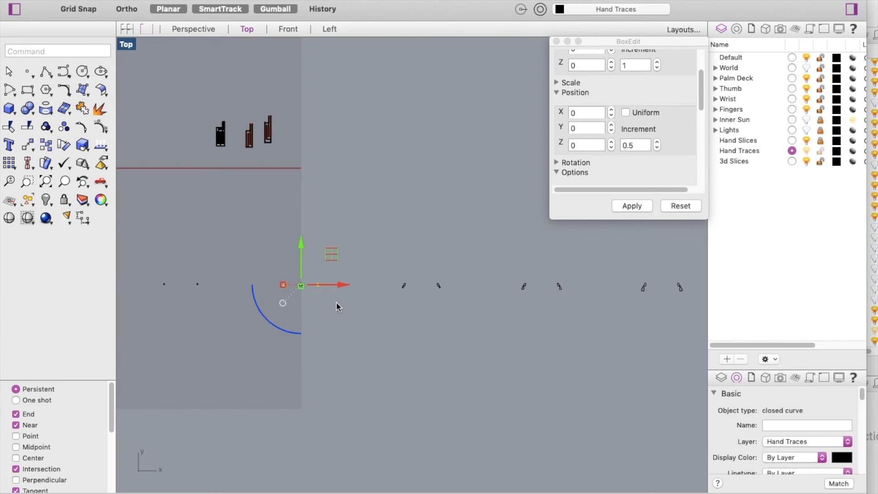
pyautogui.click(591, 147)
pyautogui.press('BackSpace')
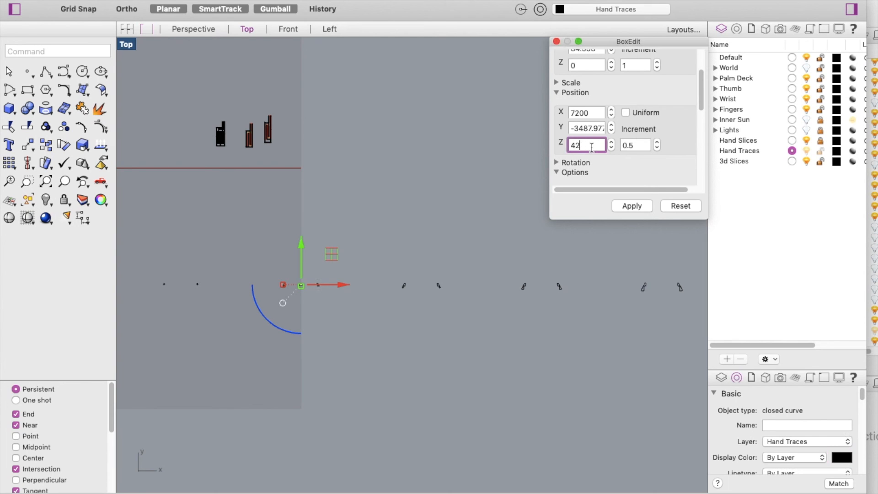
pyautogui.write('0')
pyautogui.click(631, 206)
# Examine the Z positions of the hand traces along the whole row, including the lower row of circles.
pyautogui.scroll(-5, 295, 241)
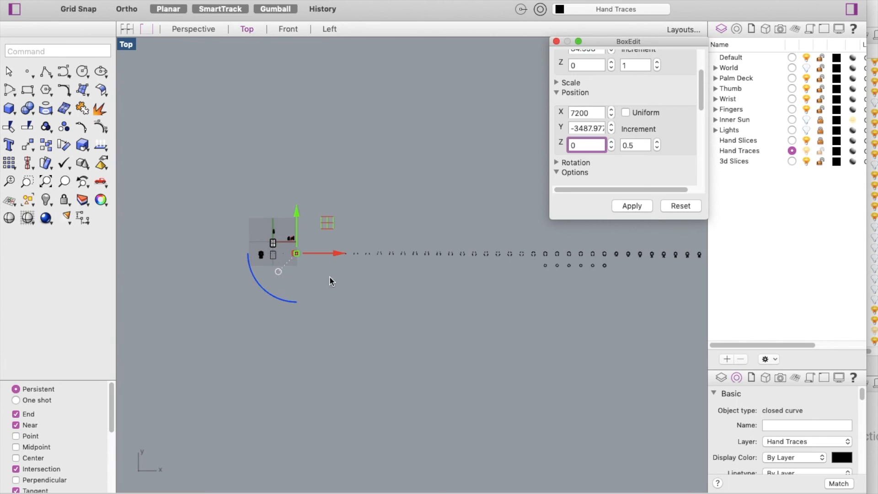
pyautogui.scroll(5, 281, 271)
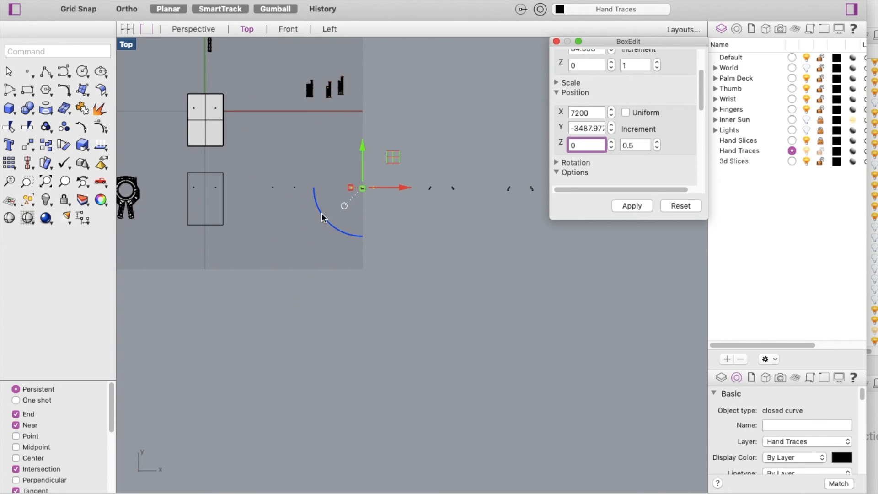
pyautogui.click(291, 205)
pyautogui.moveTo(265, 173); pyautogui.dragTo(317, 207)
pyautogui.scroll(-5, 174, 238)
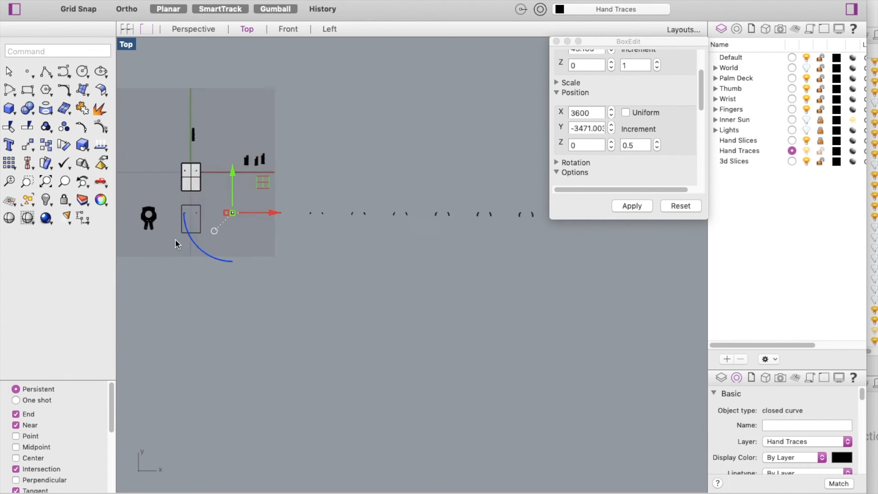
pyautogui.scroll(5, 465, 233)
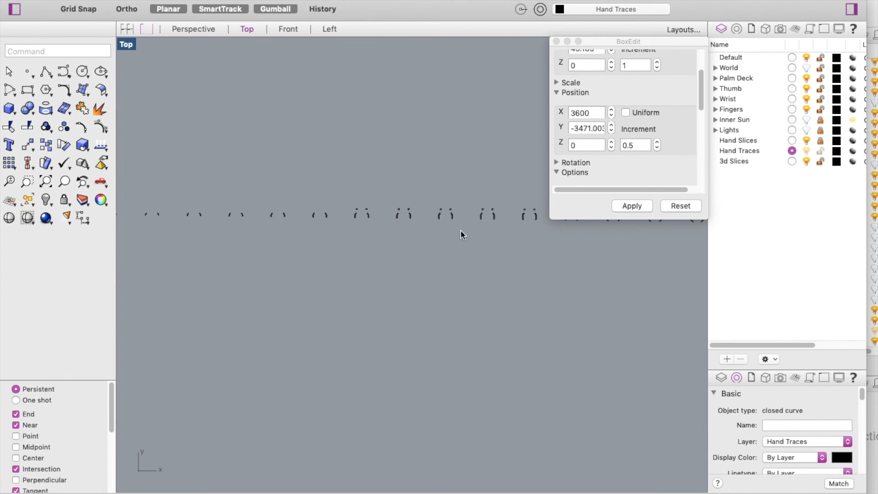
pyautogui.click(358, 193)
pyautogui.moveTo(344, 158); pyautogui.dragTo(431, 251)
pyautogui.moveTo(243, 174); pyautogui.dragTo(317, 217)
pyautogui.scroll(-5, 316, 218)
pyautogui.scroll(-3, 369, 228)
pyautogui.moveTo(459, 210)
pyautogui.mouseDown()
pyautogui.moveTo(431, 246)
pyautogui.moveTo(317, 247)
pyautogui.moveTo(313, 237)
pyautogui.mouseUp()
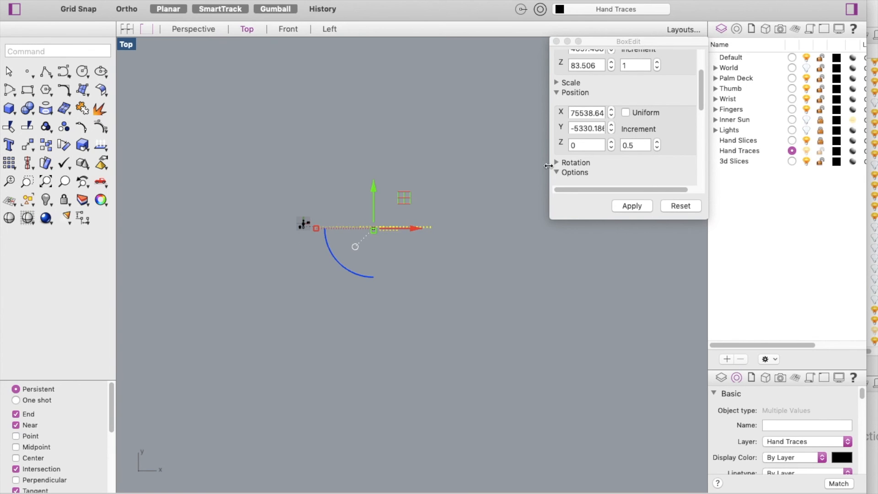
pyautogui.scroll(15, 317, 229)
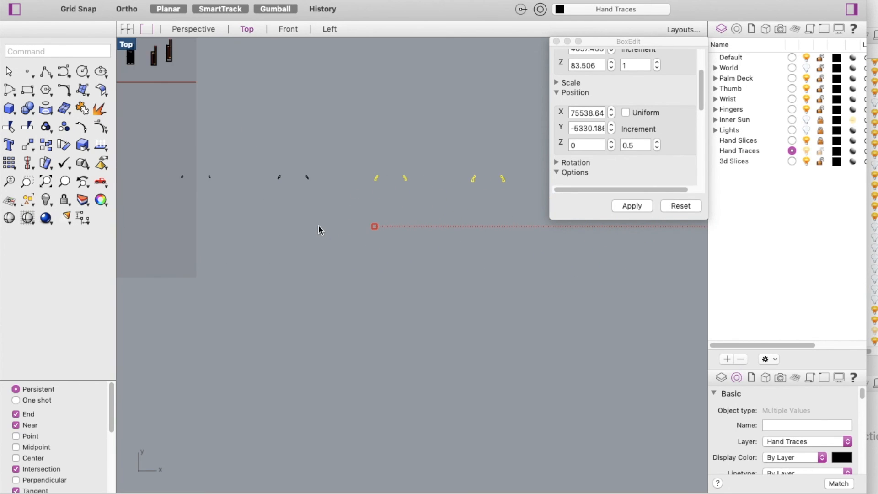
pyautogui.scroll(-3, 304, 181)
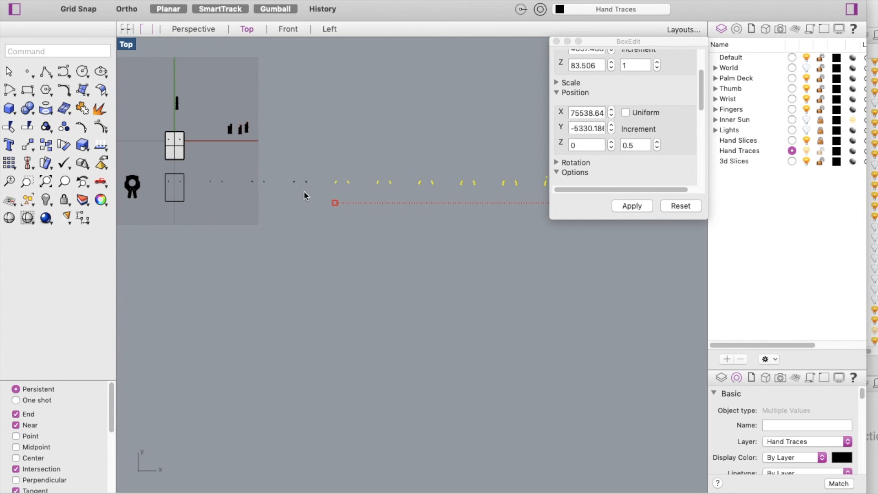
pyautogui.moveTo(314, 165)
pyautogui.mouseDown()
pyautogui.moveTo(292, 212)
pyautogui.moveTo(227, 231)
pyautogui.moveTo(200, 206)
pyautogui.mouseUp()
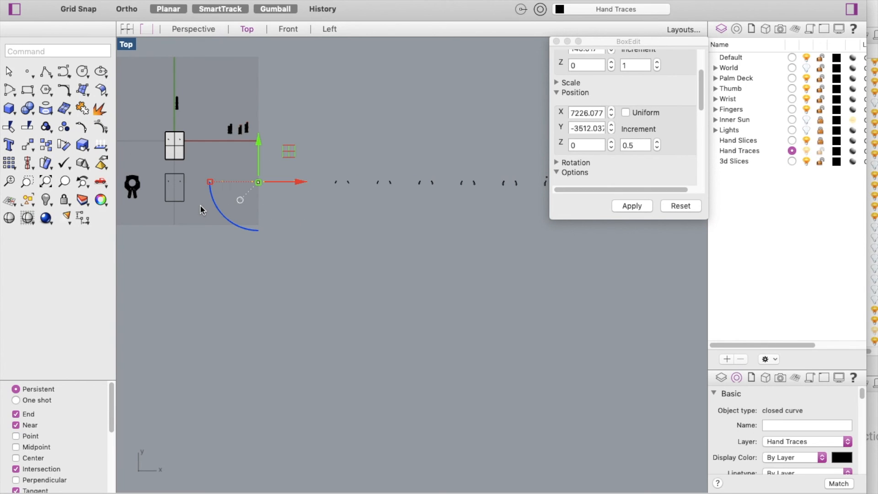
pyautogui.click(314, 241)
pyautogui.scroll(-6, 433, 211)
# Make Hand Slices the current layer and delete the rectangular cutting plane surface over the hand model.
pyautogui.scroll(15, 314, 185)
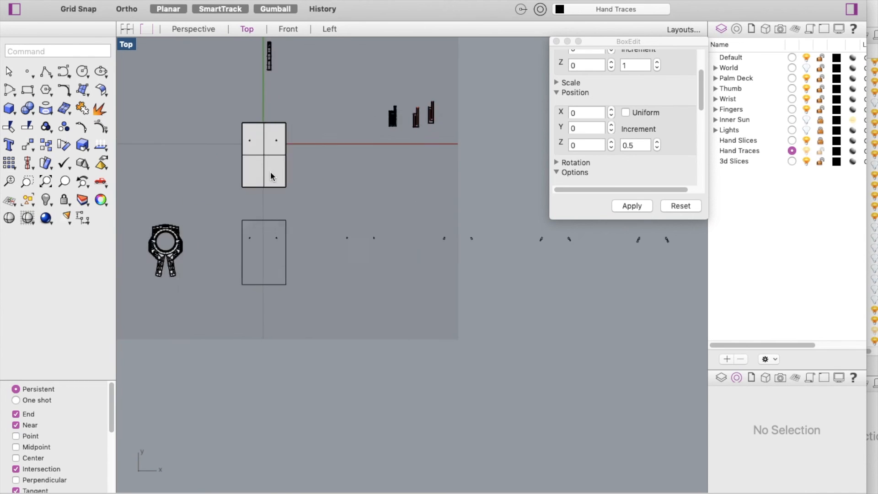
pyautogui.click(274, 185)
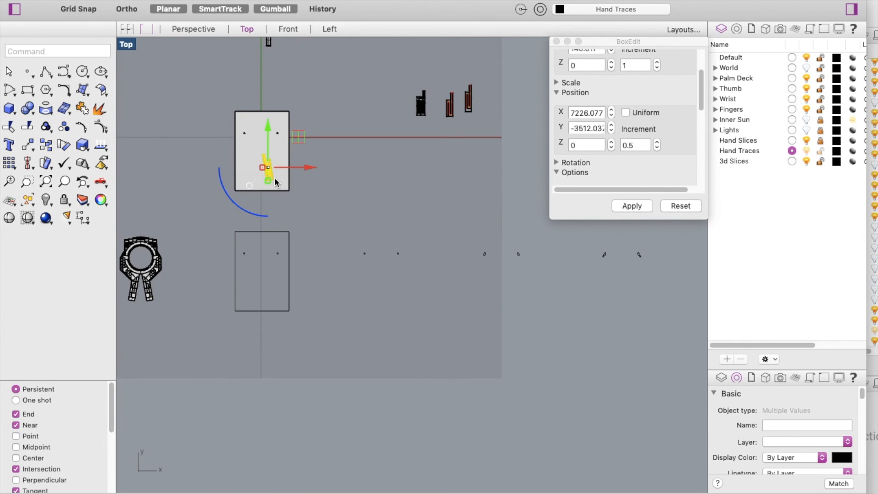
pyautogui.scroll(5, 276, 181)
pyautogui.click(335, 176)
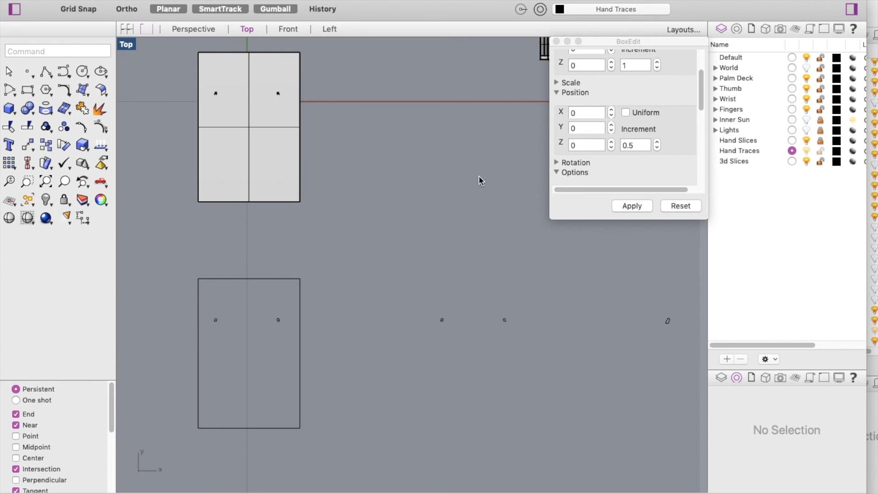
pyautogui.click(792, 140)
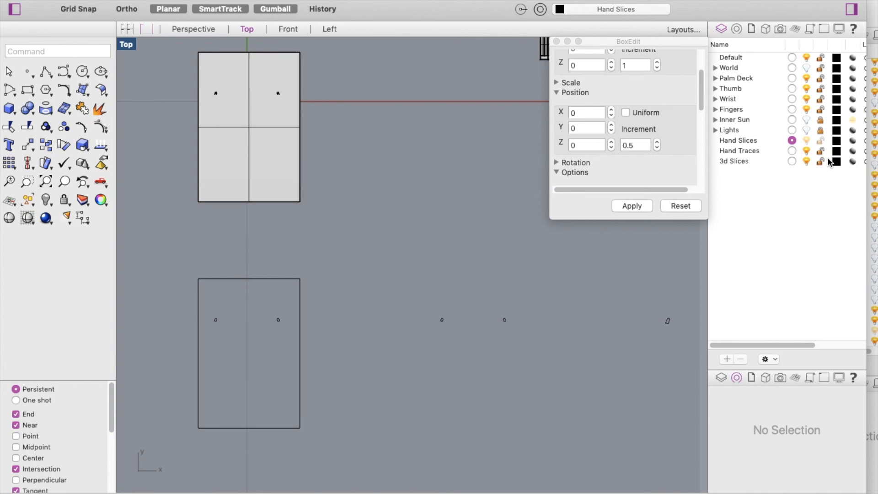
pyautogui.click(300, 187)
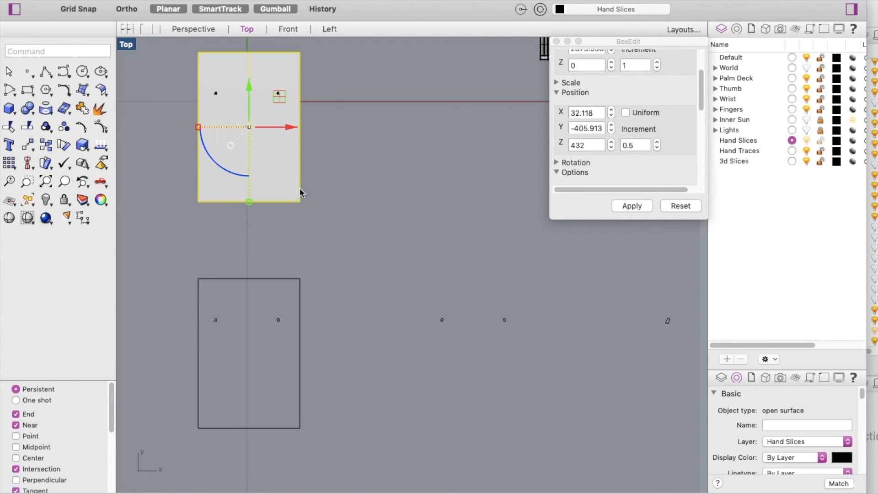
pyautogui.press('Delete')
# Examine the full hand model in the Perspective view, and its layout beside the section frame in the Top view.
pyautogui.scroll(3, 245, 103)
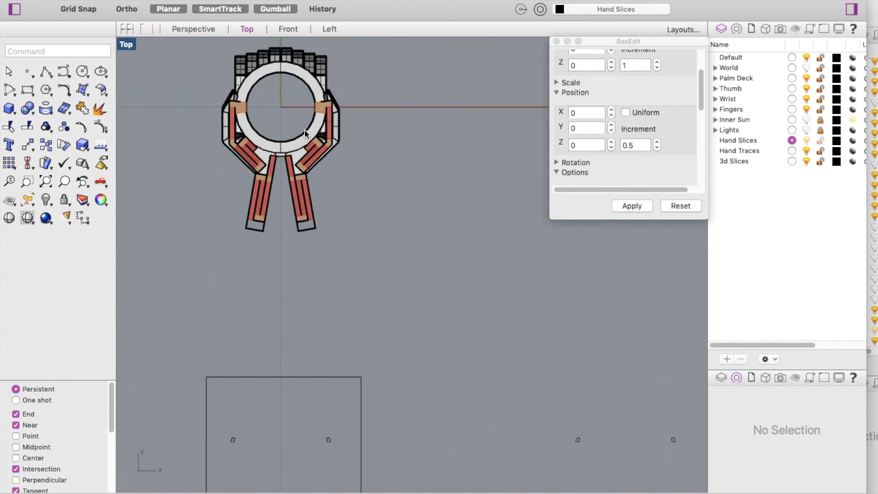
pyautogui.click(203, 32)
pyautogui.scroll(-8, 135, 159)
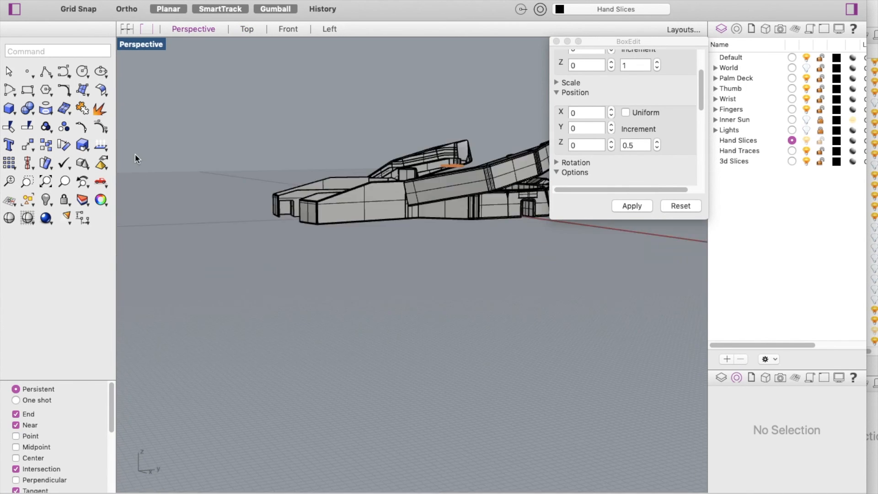
pyautogui.scroll(10, 237, 165)
pyautogui.moveTo(276, 166); pyautogui.dragTo(307, 170, button='right')
pyautogui.scroll(-8, 306, 170)
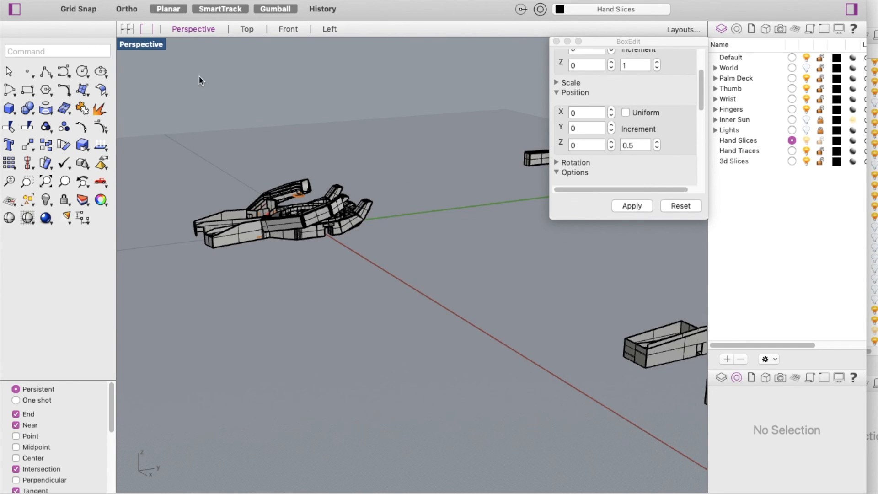
pyautogui.click(245, 32)
pyautogui.scroll(-5, 286, 204)
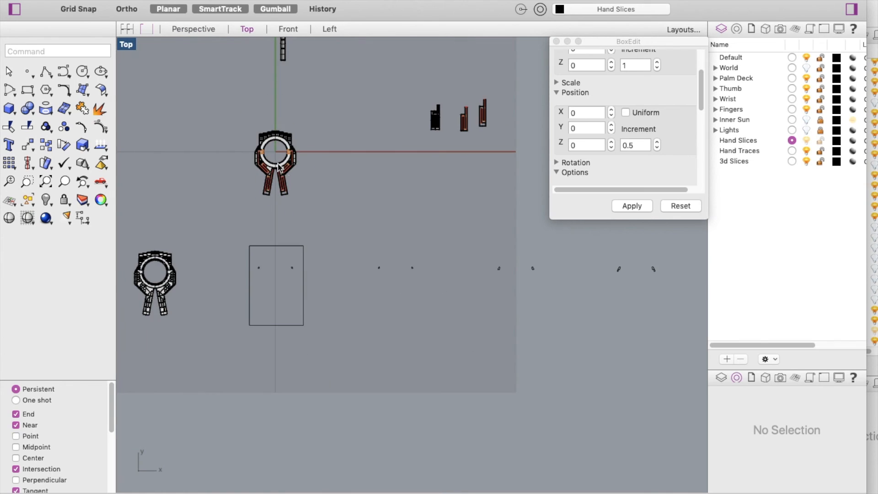
pyautogui.scroll(-3, 377, 174)
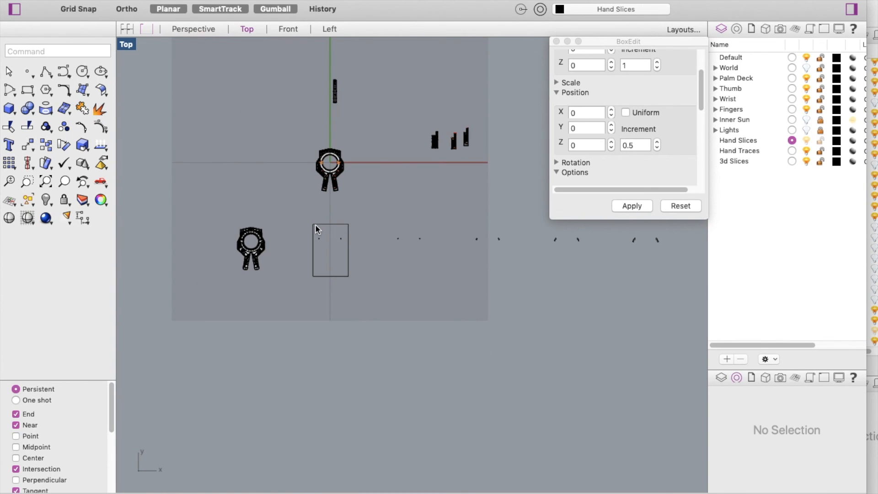